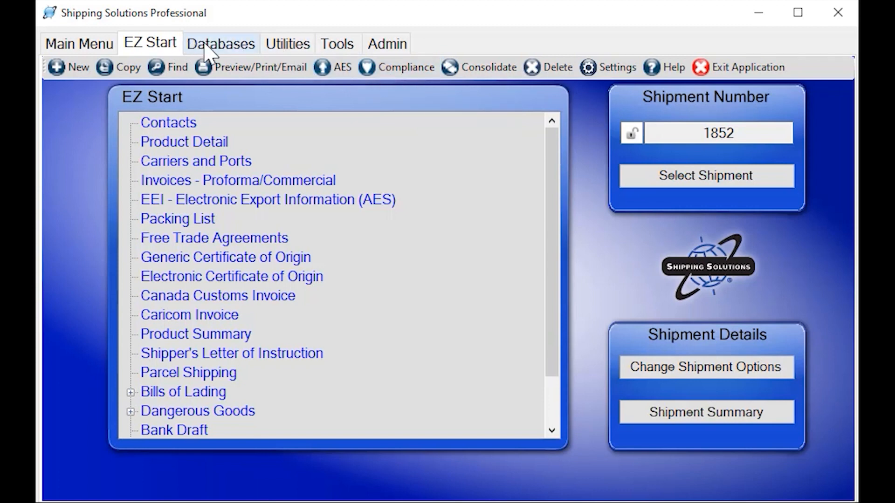
Review the Contacts database records for Exporters, Ultimate Consignees and Freight Forwarders, and close the database
click(227, 50)
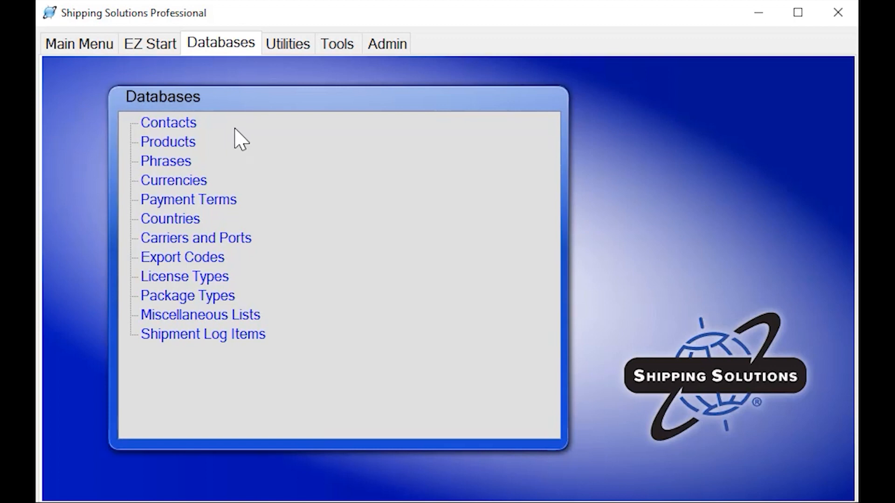
click(390, 46)
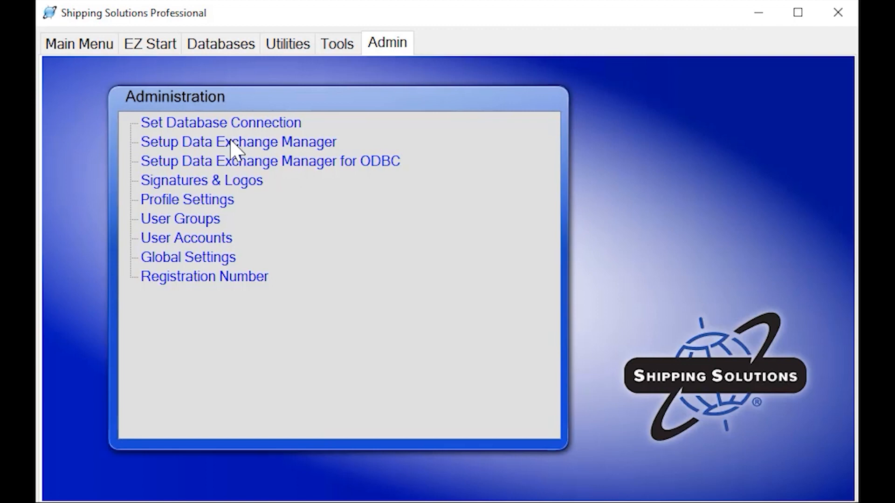
click(240, 48)
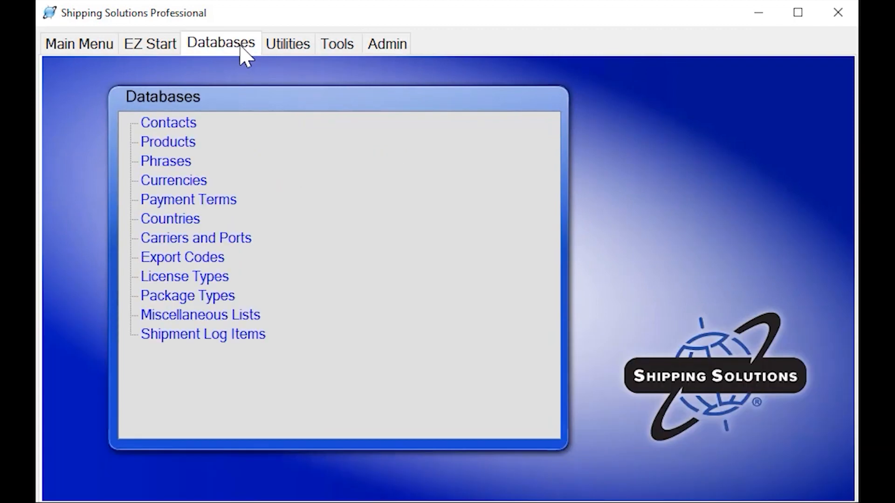
click(168, 123)
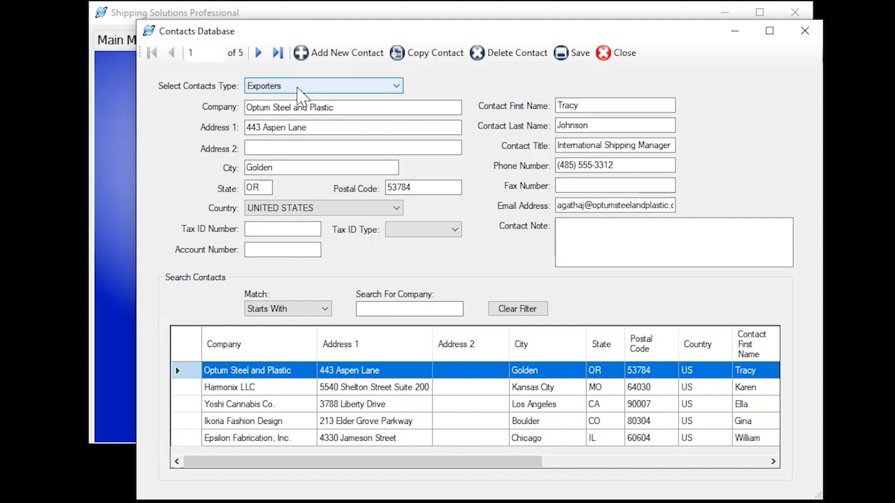
click(325, 91)
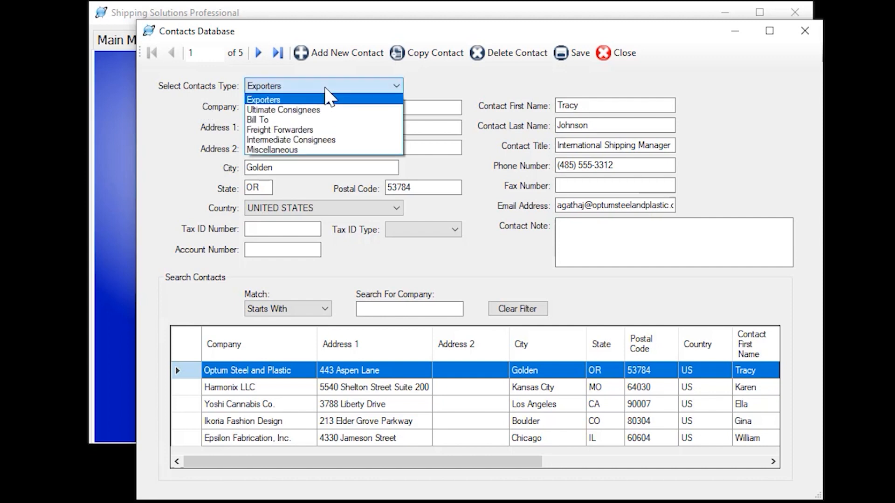
click(309, 112)
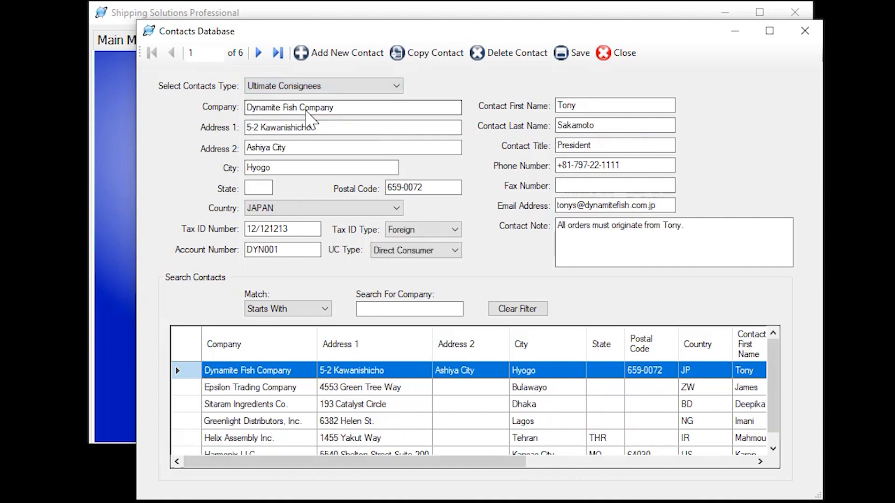
click(395, 88)
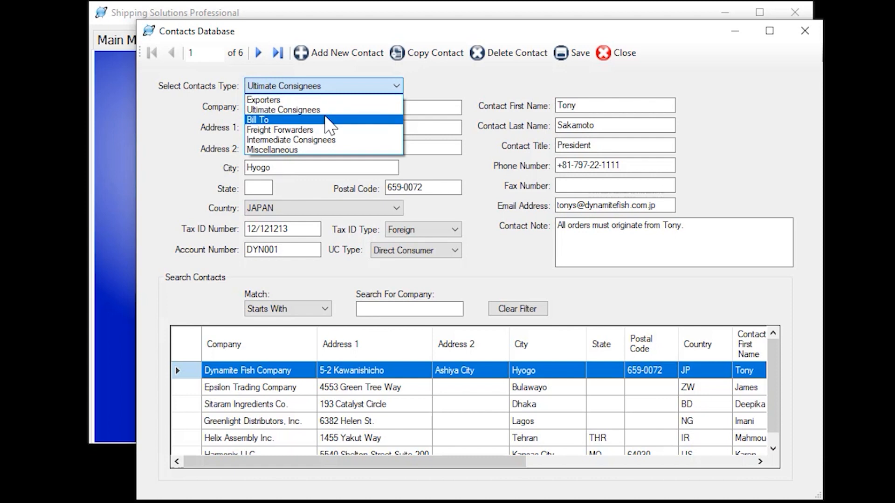
click(303, 131)
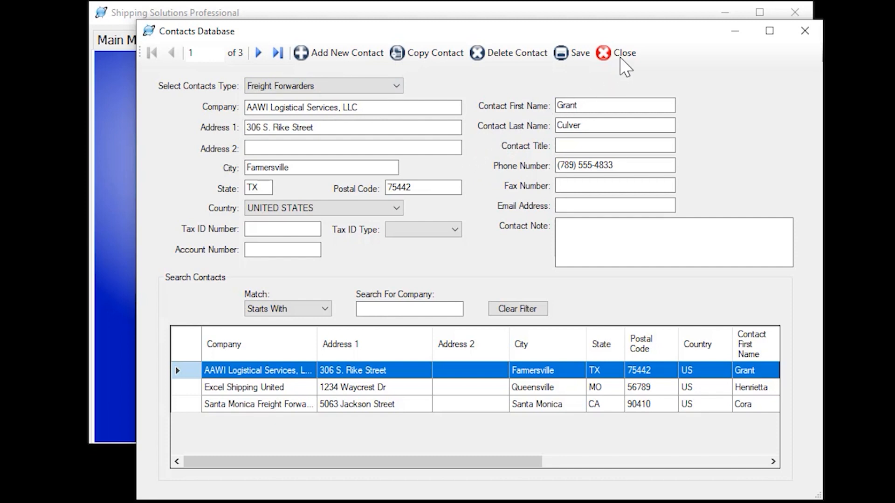
click(621, 55)
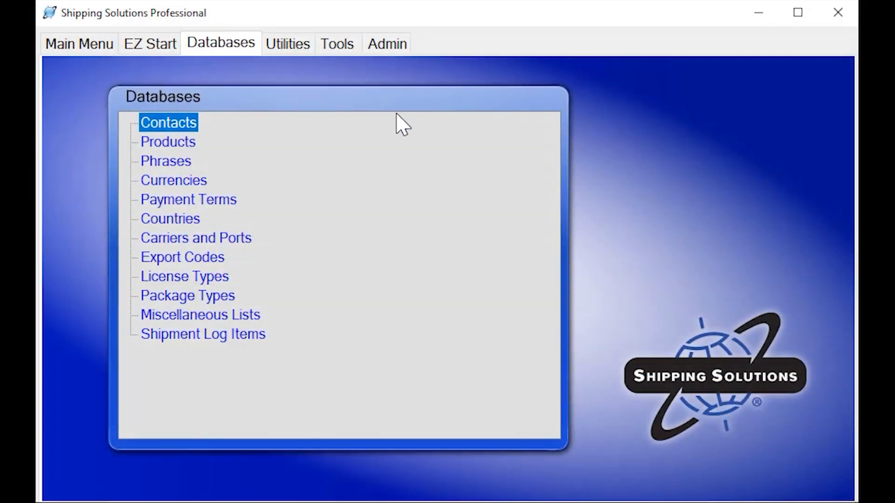
Open the Products database and examine product SSCLA-S's country of origin choices, AES DDTC information and dangerous goods details
double_click(167, 148)
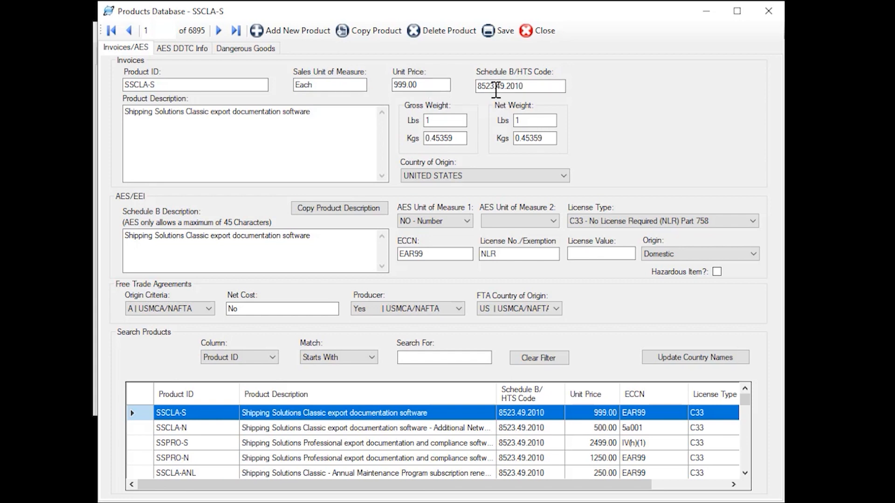
click(506, 186)
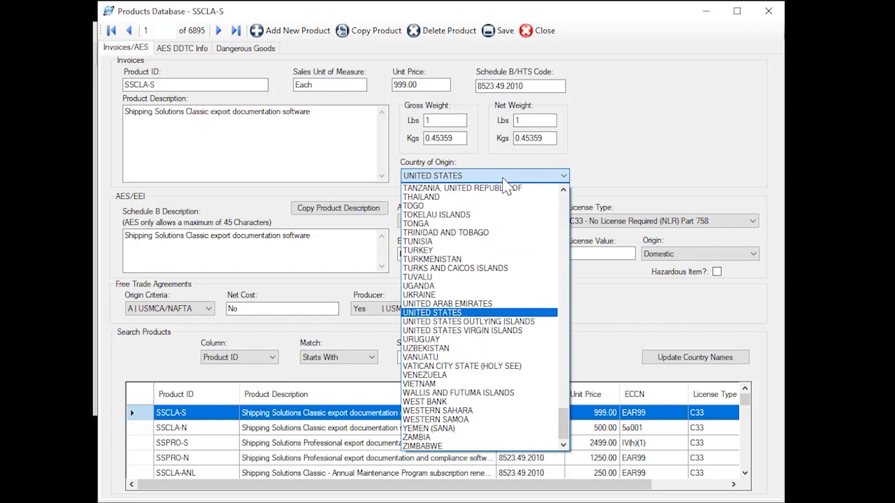
click(601, 175)
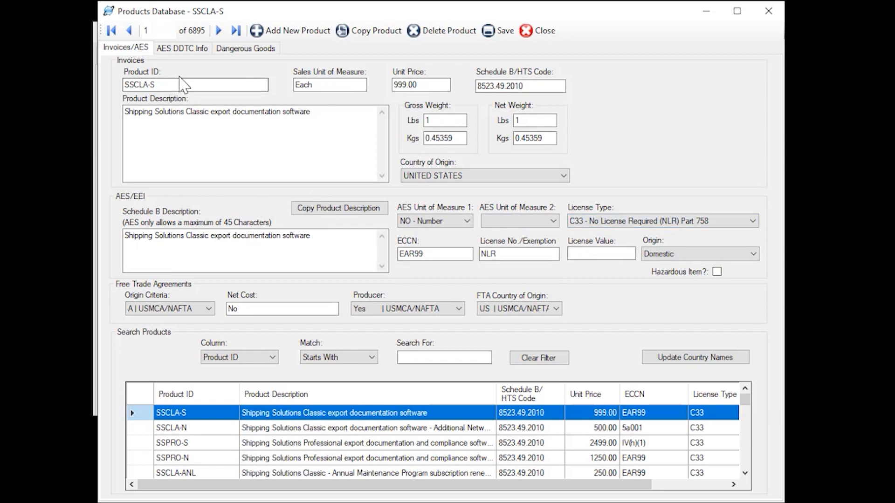
click(182, 51)
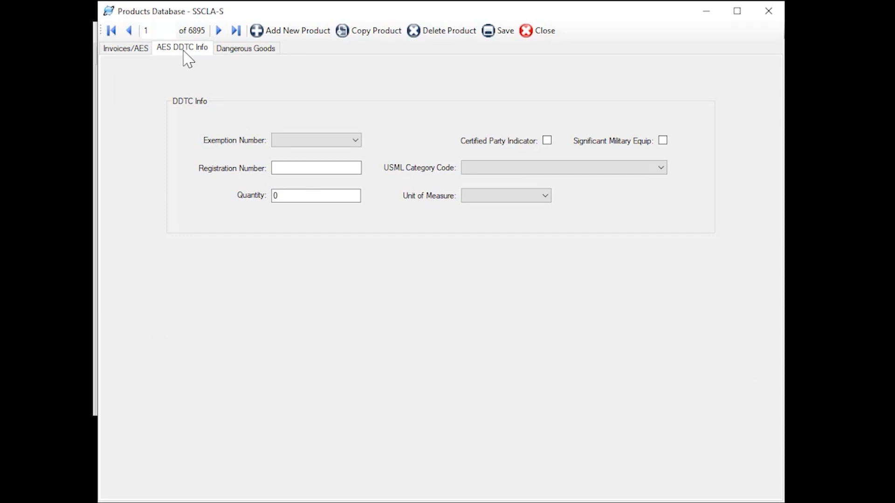
click(249, 52)
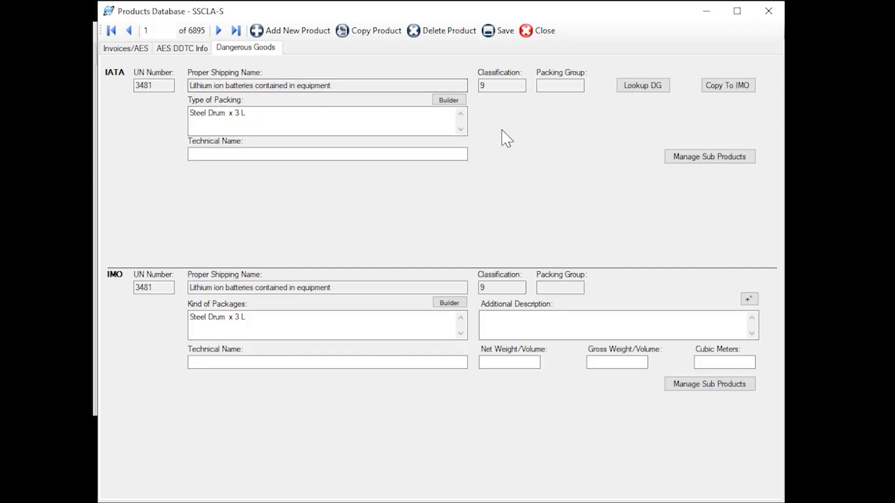
Look up dangerous goods by the proper shipping name "lithium", leave the lookup without selecting an entry, and close the Products database
click(654, 85)
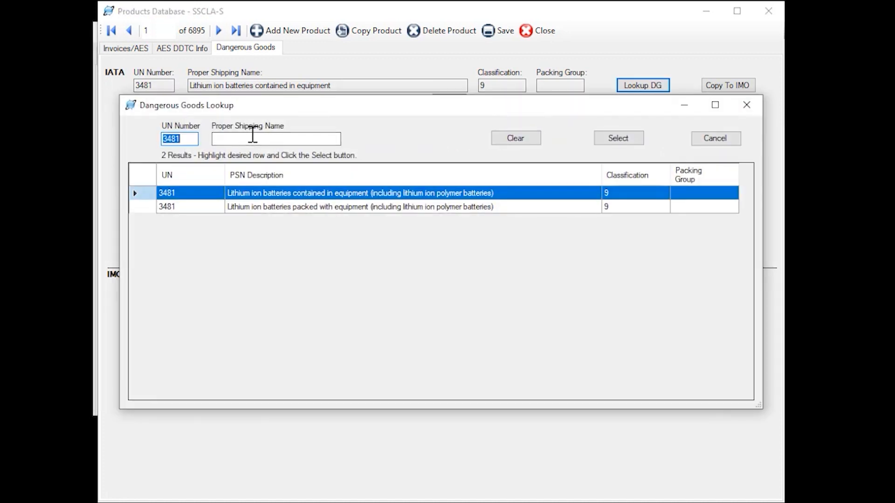
key(BackSpace)
click(224, 139)
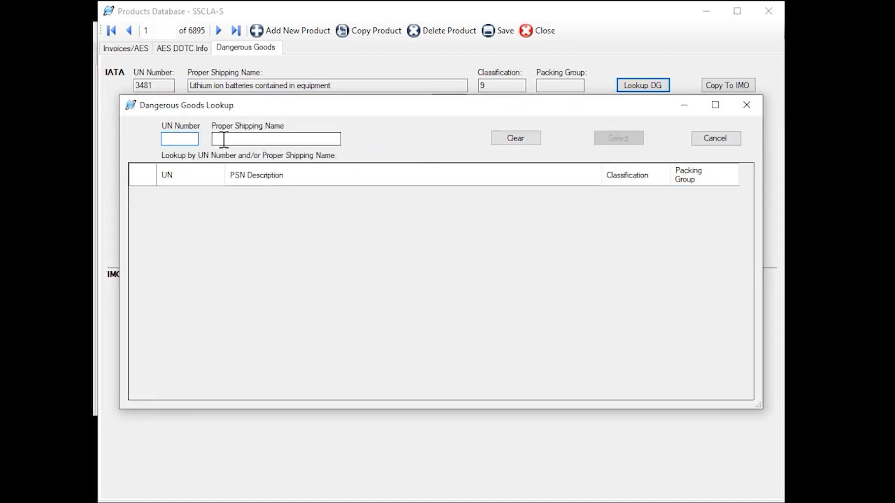
text(lithium)
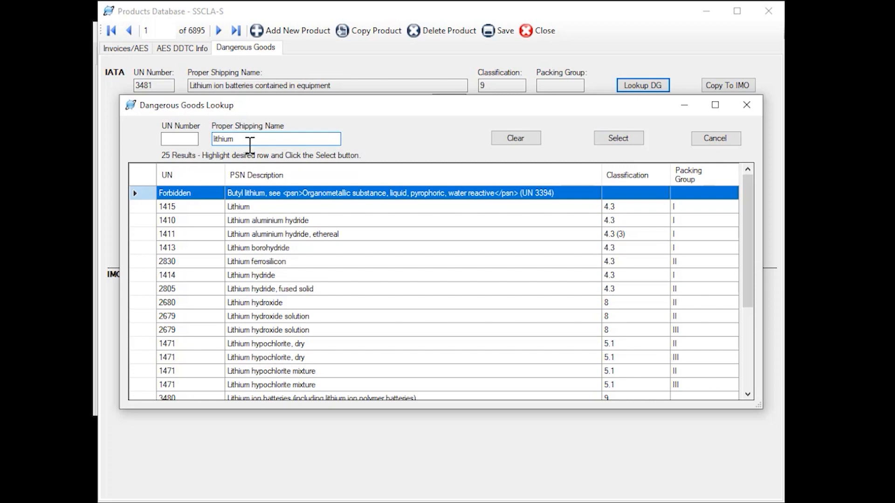
scroll(325, 221, down, 4)
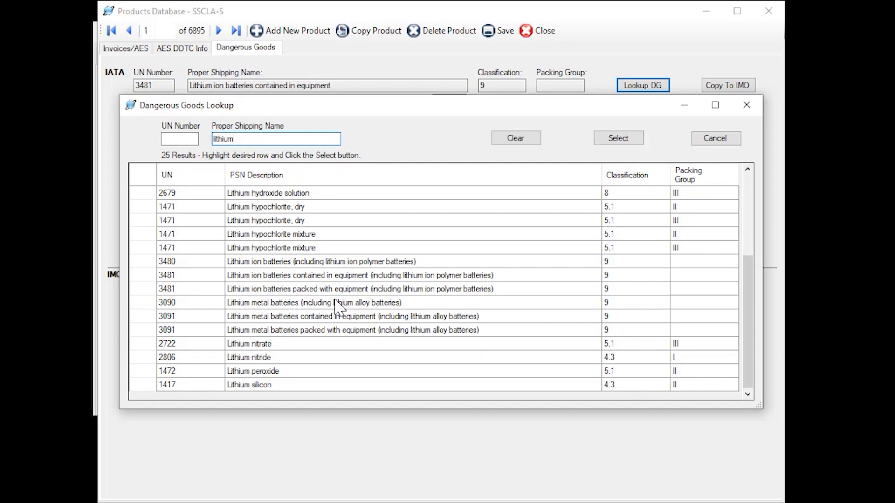
click(719, 142)
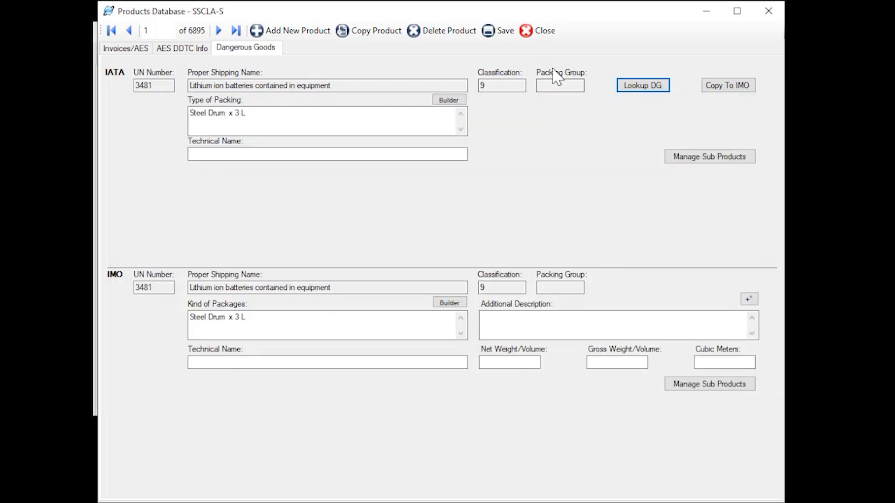
click(548, 32)
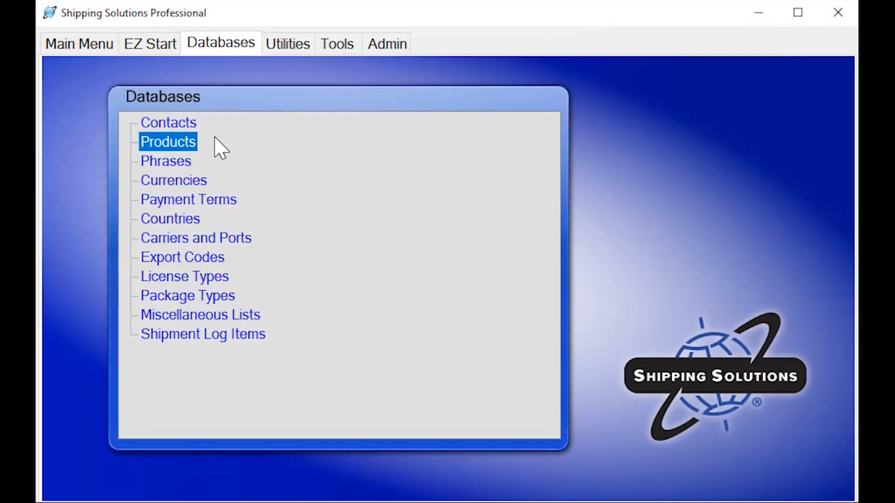
Review the "AES Exemption: Low Value" and "Destination Control Statement" texts in the Phrases database and close it
double_click(158, 162)
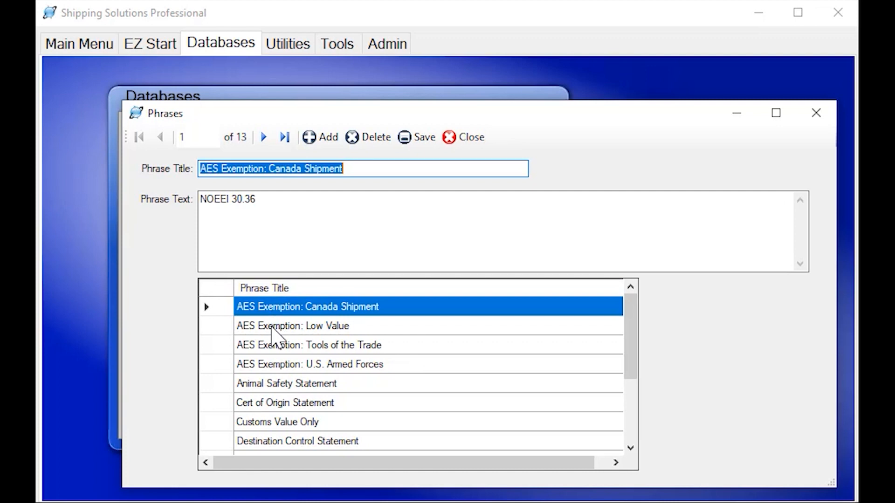
click(272, 328)
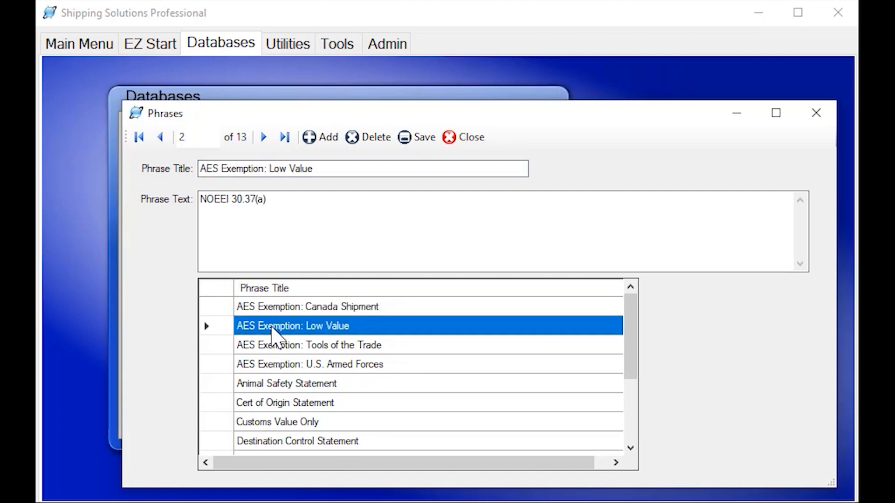
click(317, 442)
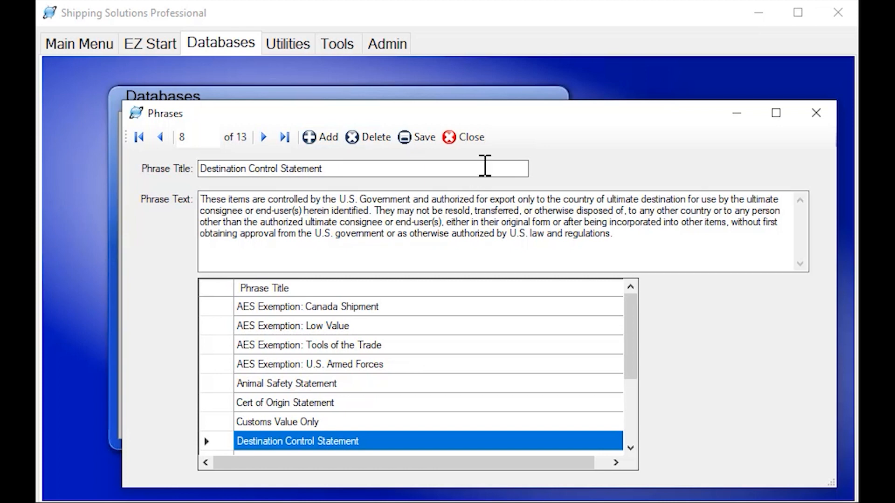
click(476, 137)
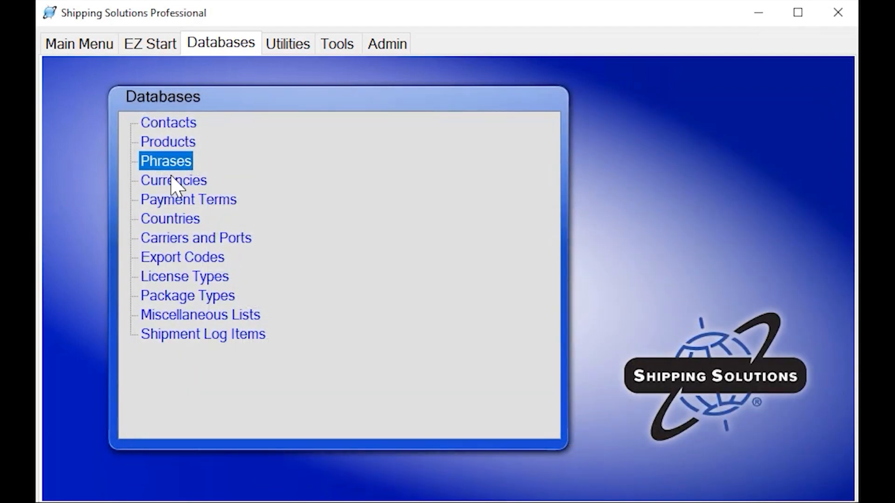
Look through the Currencies, Payment Terms and Countries databases, closing each one after viewing
click(171, 179)
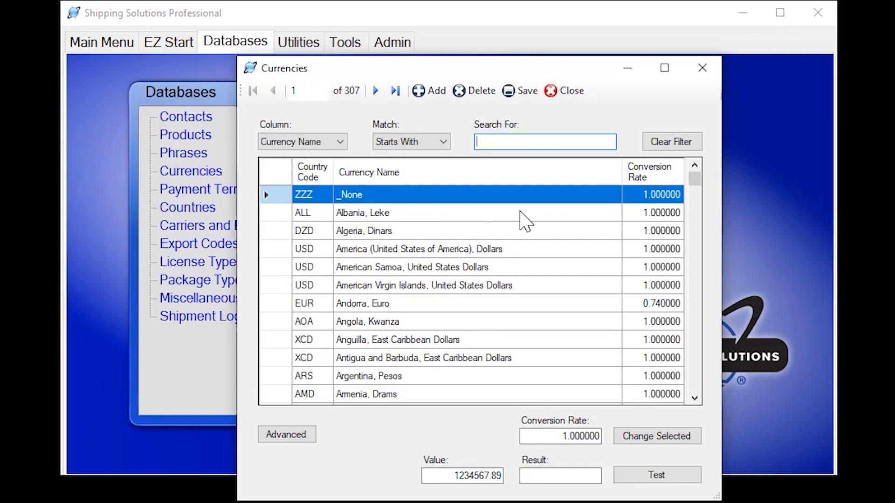
click(565, 91)
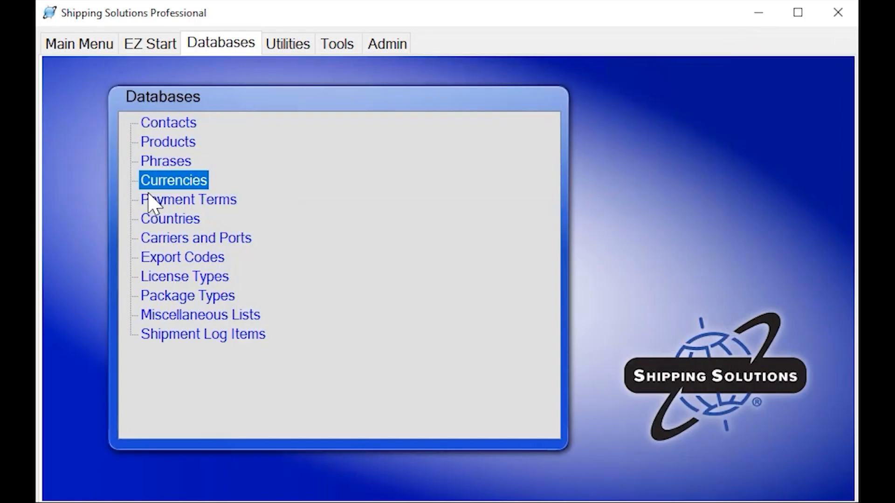
click(170, 190)
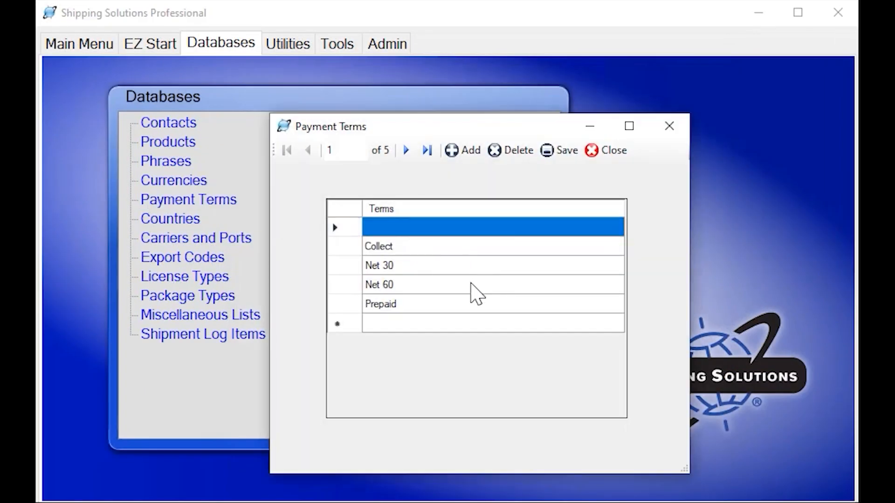
click(613, 154)
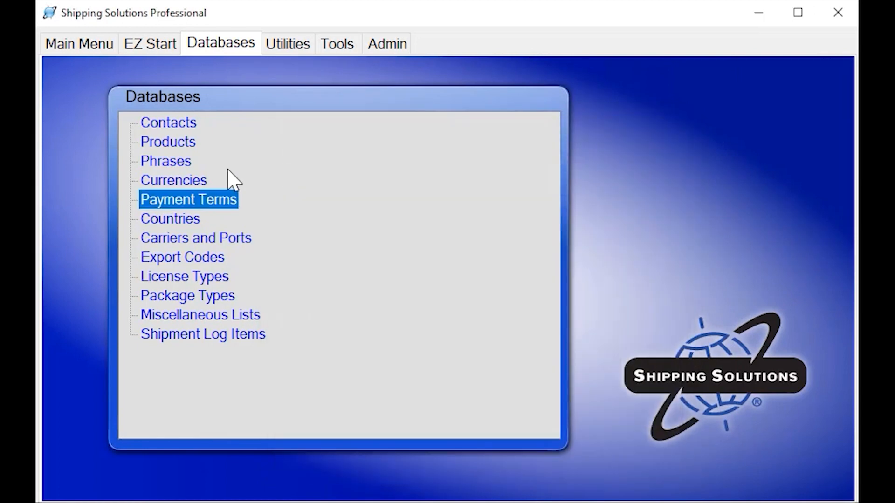
click(166, 219)
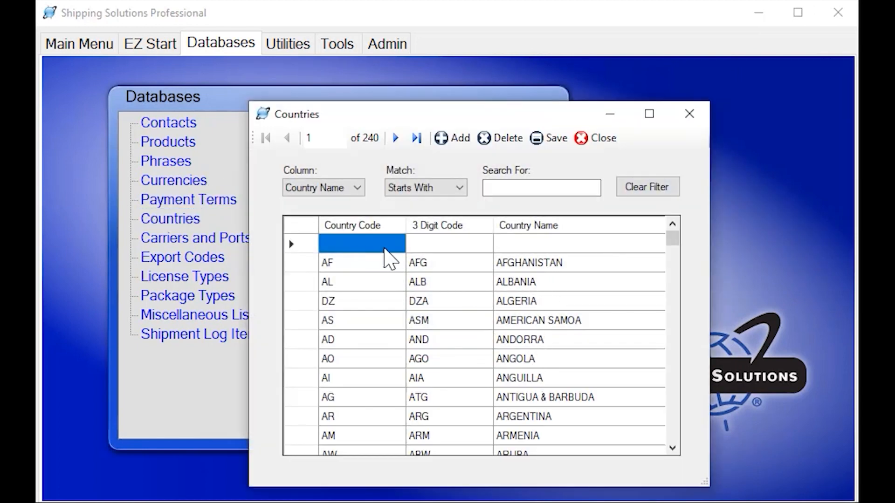
click(592, 140)
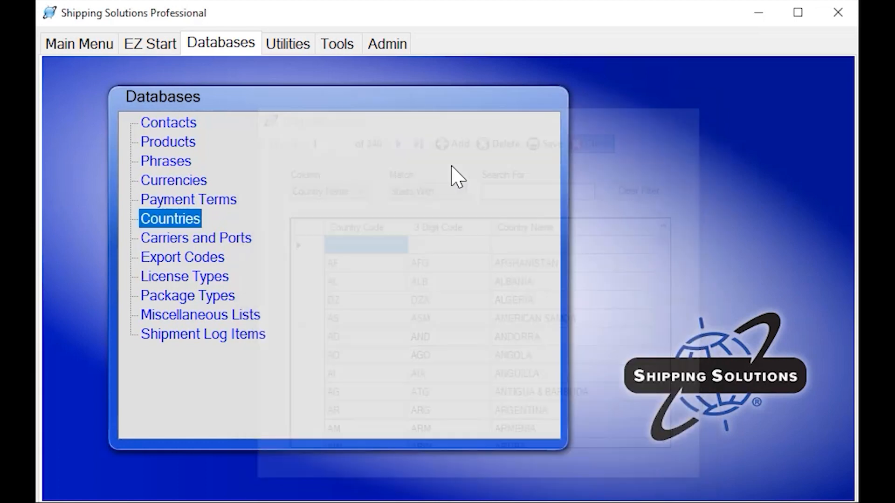
Browse the IATA Codes list in the Carriers and Ports database and close the list
click(196, 240)
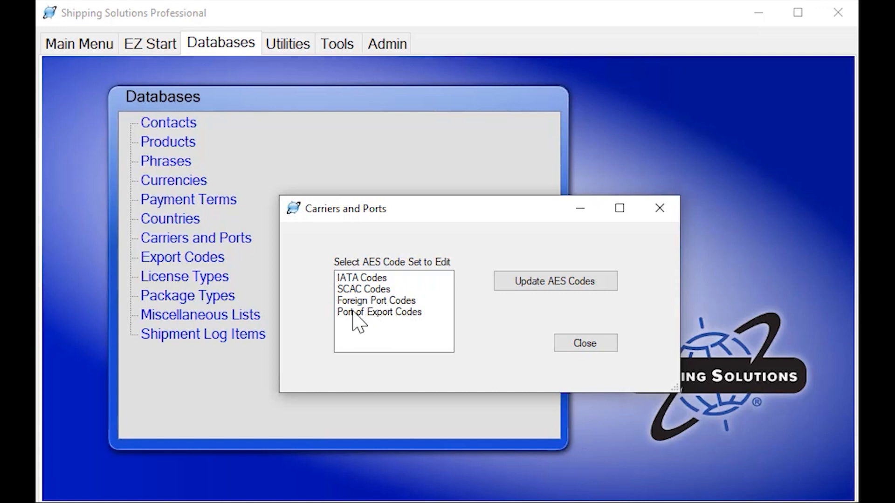
double_click(374, 279)
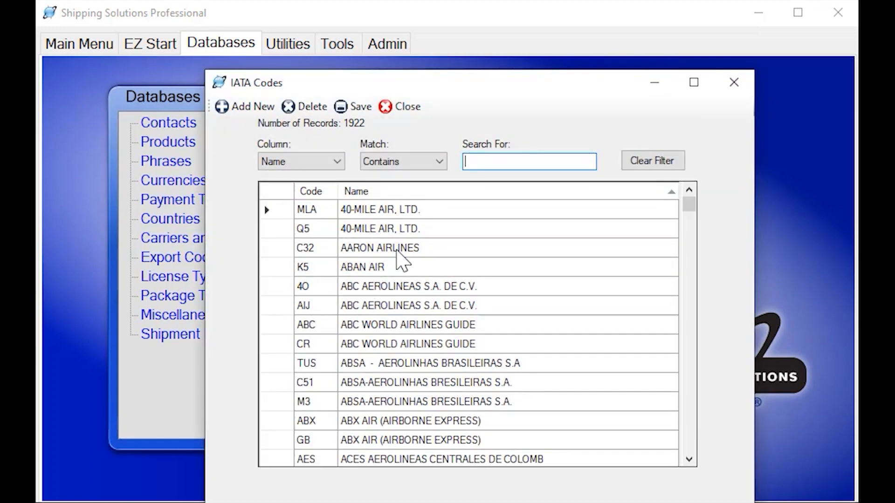
scroll(395, 260, down, 6)
scroll(396, 260, down, 18)
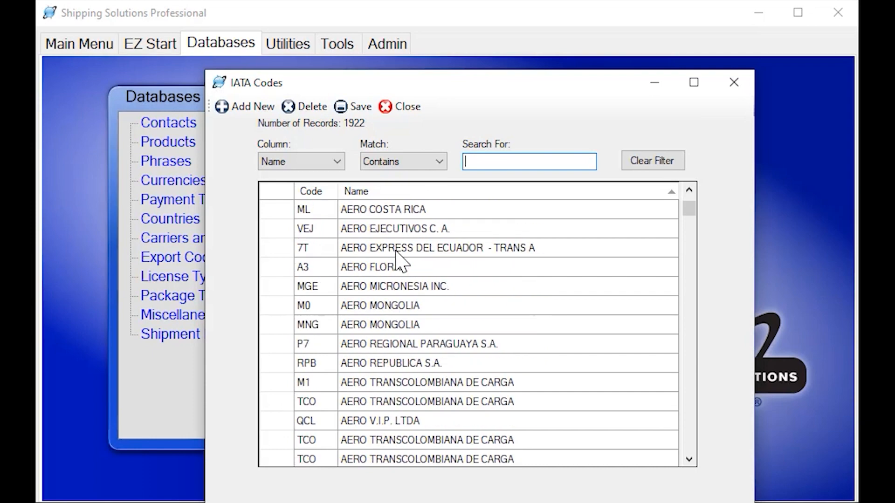
scroll(395, 247, down, 10)
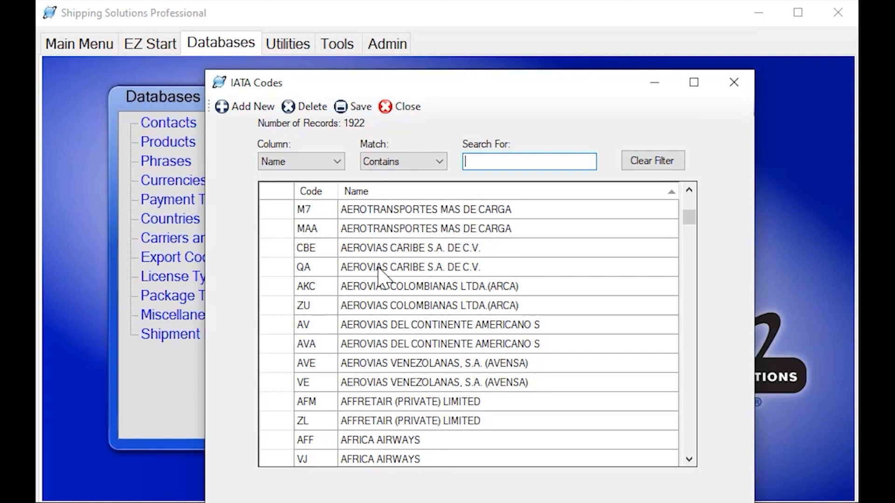
click(405, 106)
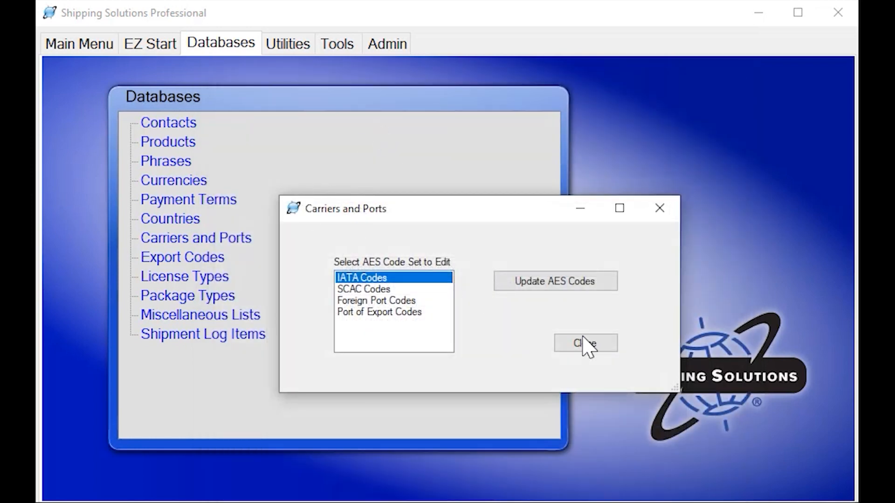
Leave the Carriers and Ports database, and view the Export Codes and License Types databases, closing each one after viewing
click(583, 342)
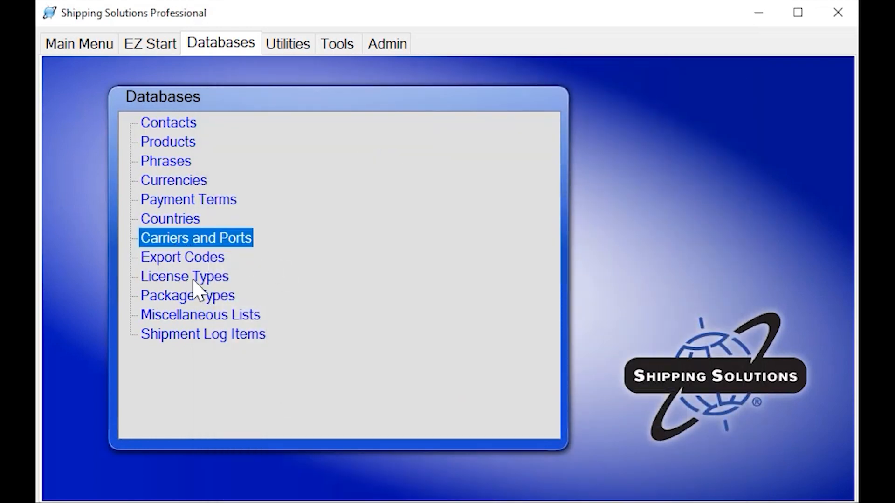
double_click(201, 260)
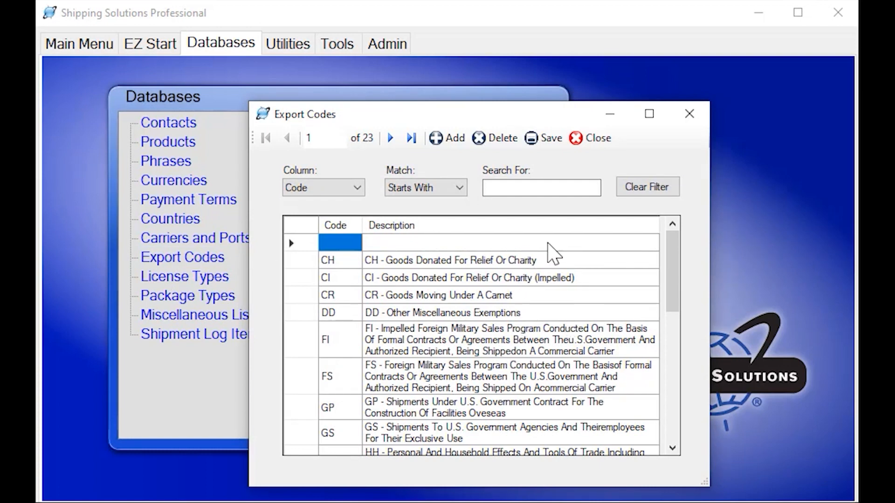
click(597, 140)
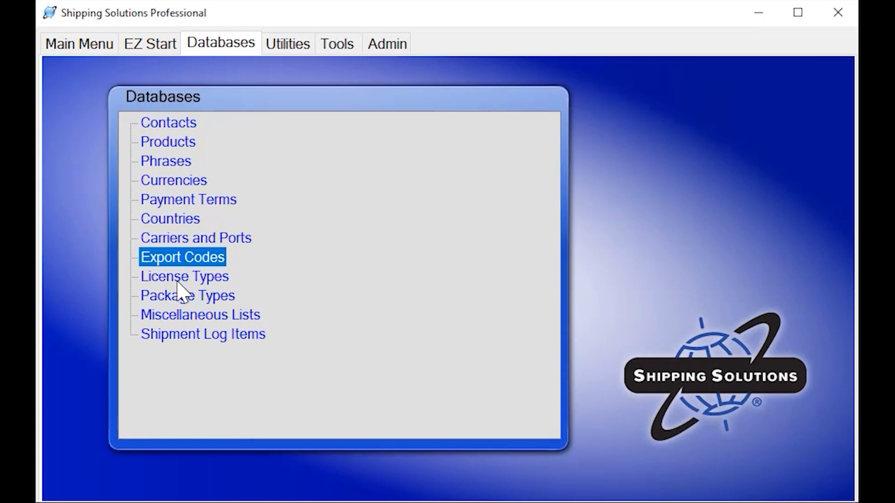
click(185, 277)
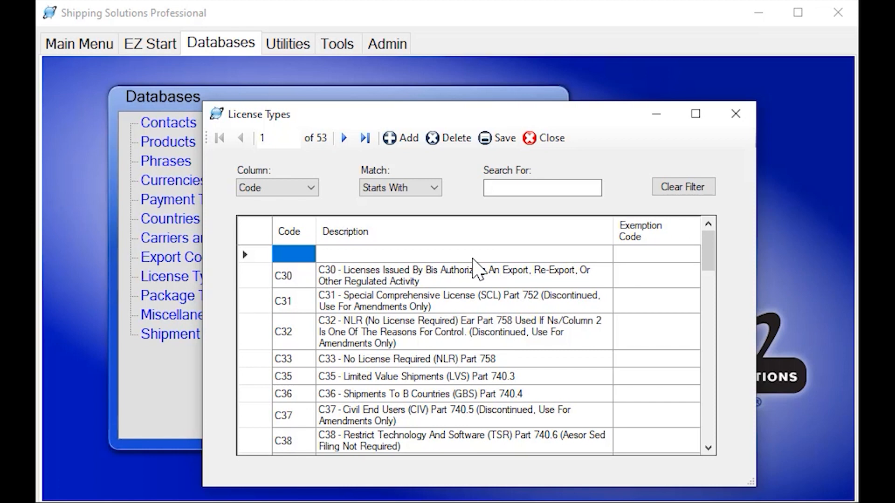
click(554, 139)
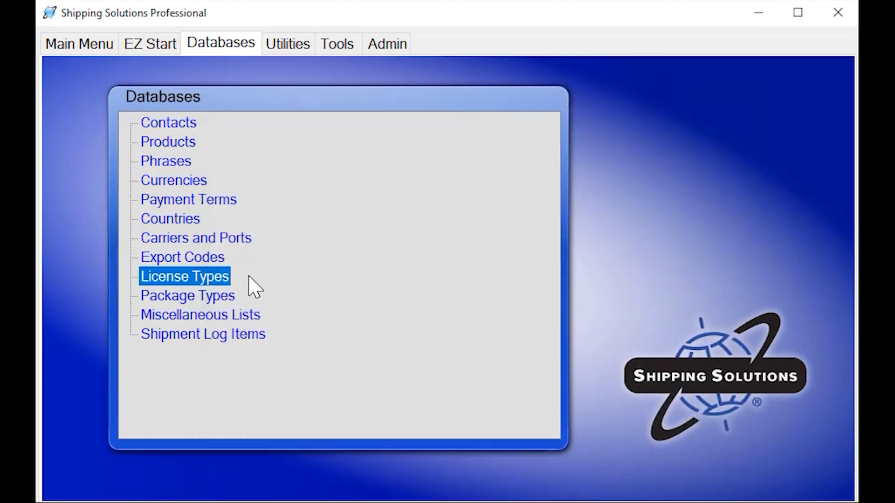
Look through the Package Types and Shipment Log Items databases, closing each one after viewing
click(212, 295)
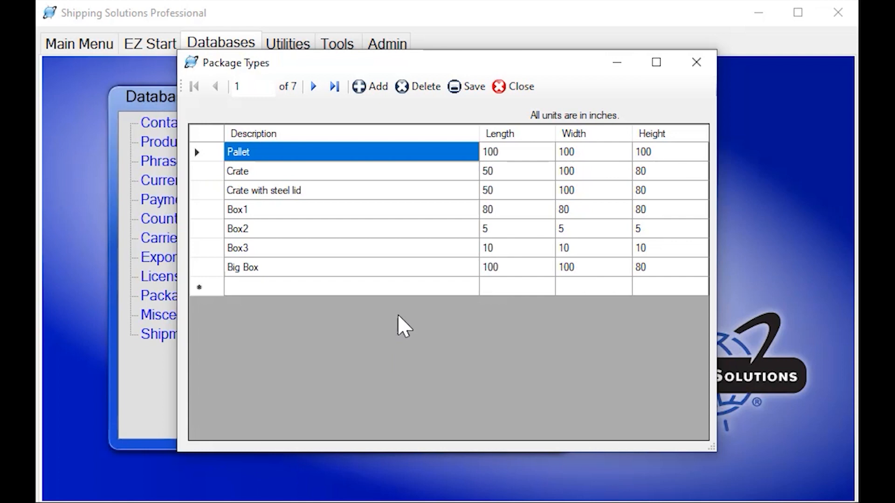
click(519, 88)
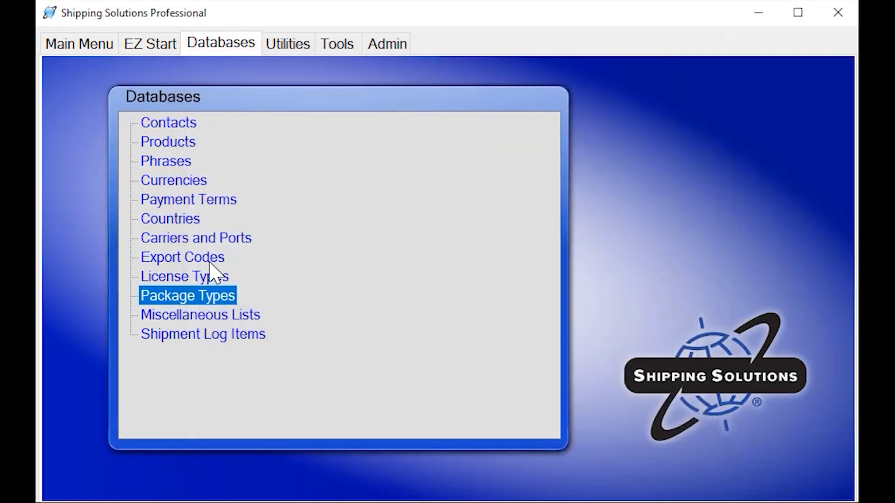
click(207, 342)
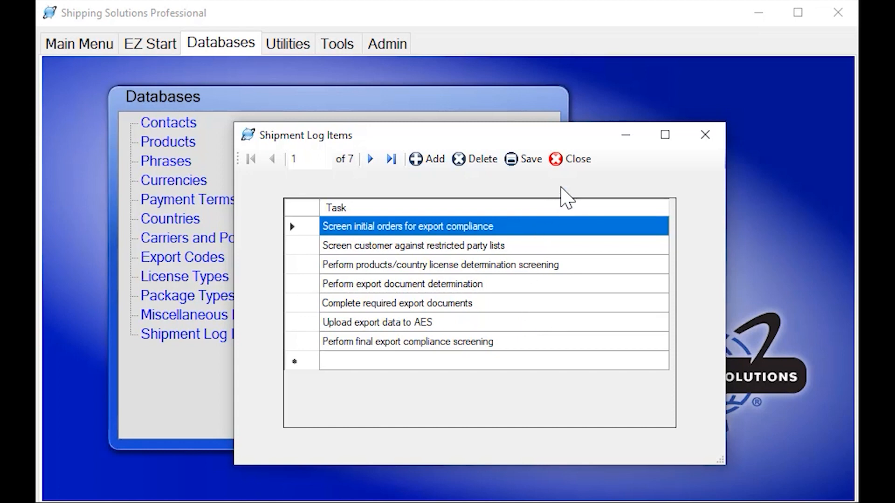
click(576, 161)
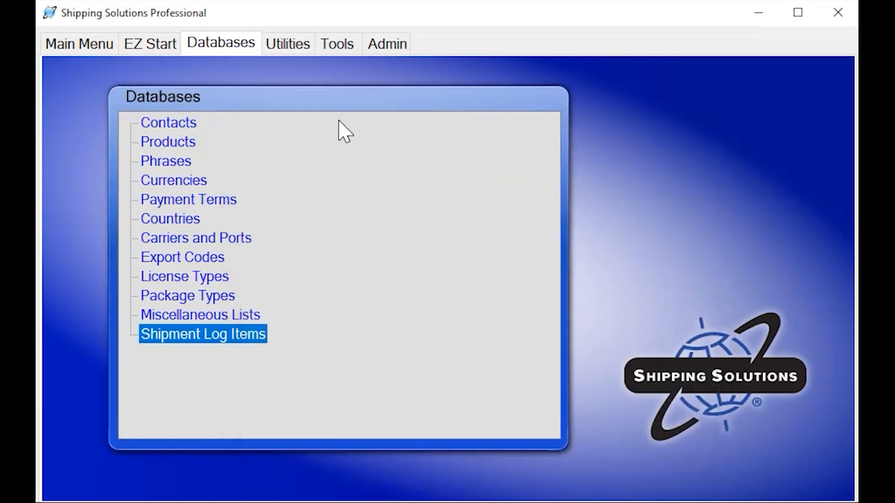
Open the Shipment Log of the current shipment from EZ Start
click(165, 47)
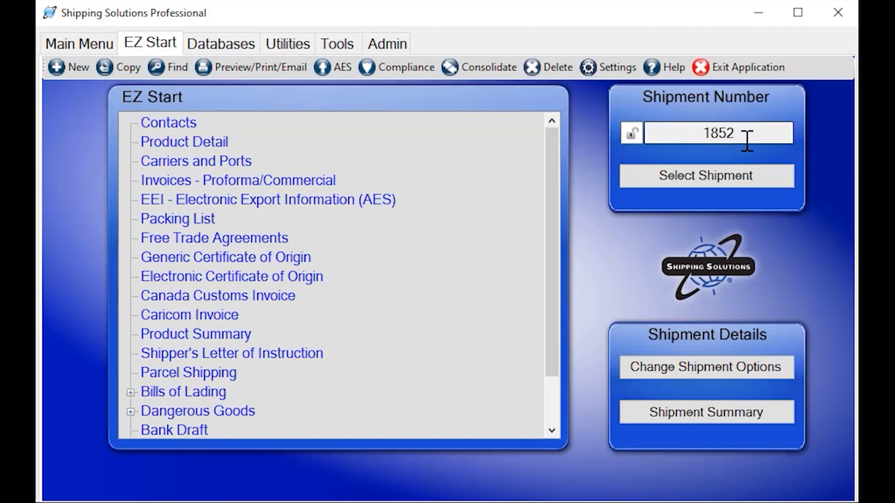
drag(548, 145, 541, 209)
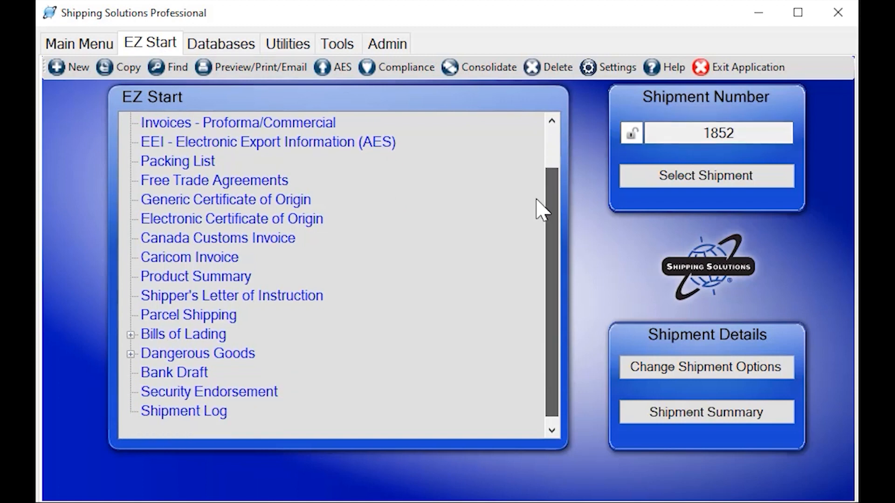
click(185, 414)
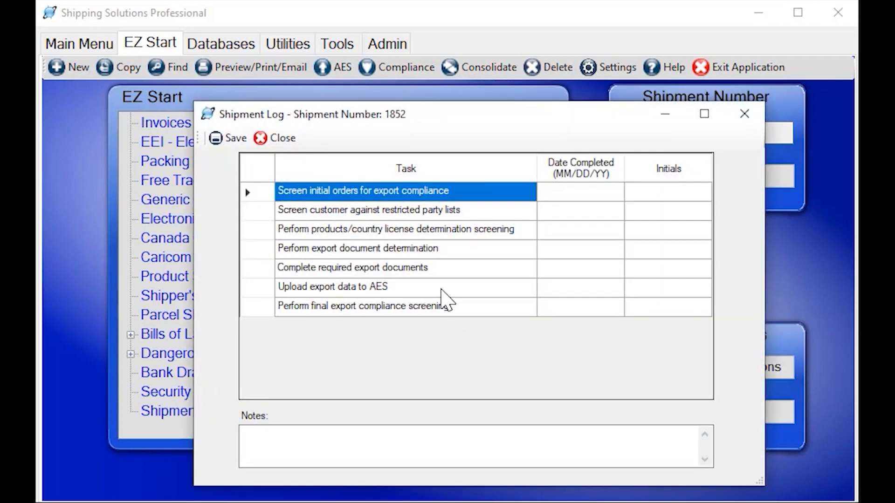
Log the "Screen initial orders for export compliance" task with the responsible person's initials and completion date 08/25/22, and close the log
click(681, 196)
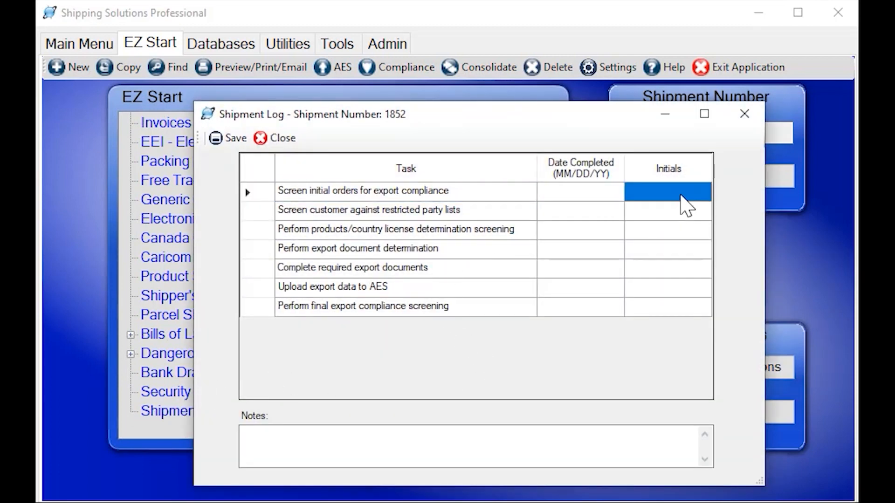
text(AVR)
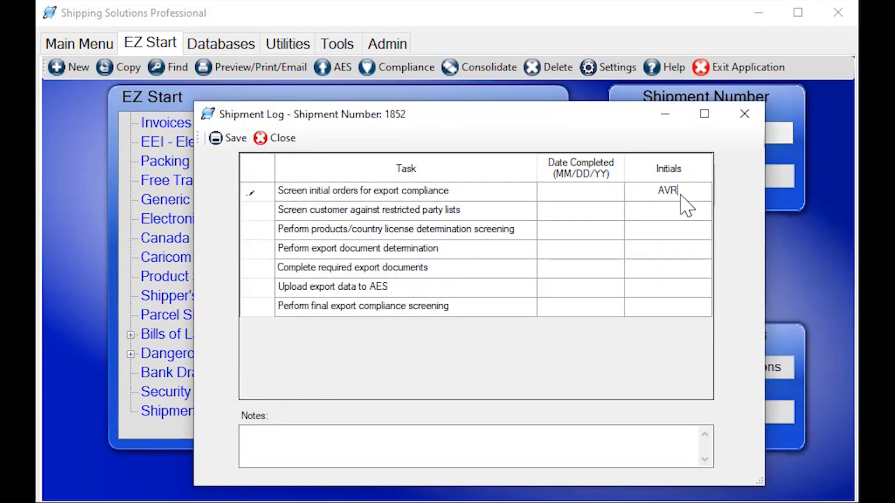
click(593, 196)
text(08/25/22)
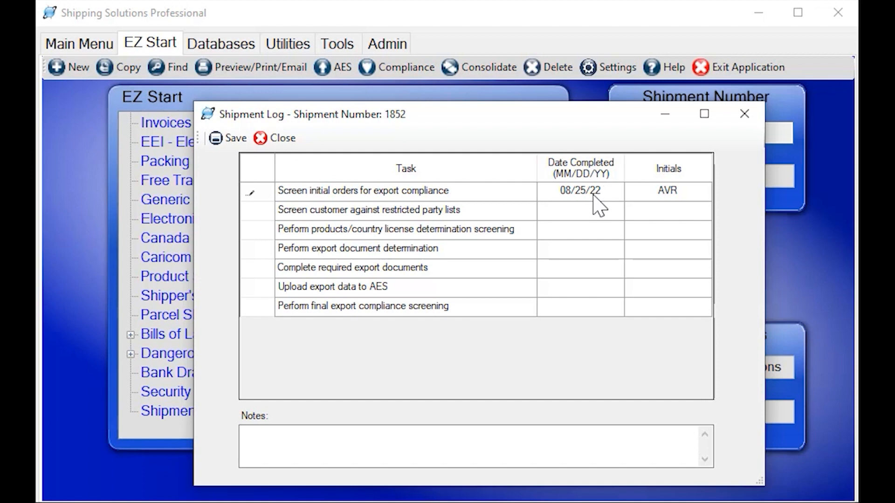
key(Return)
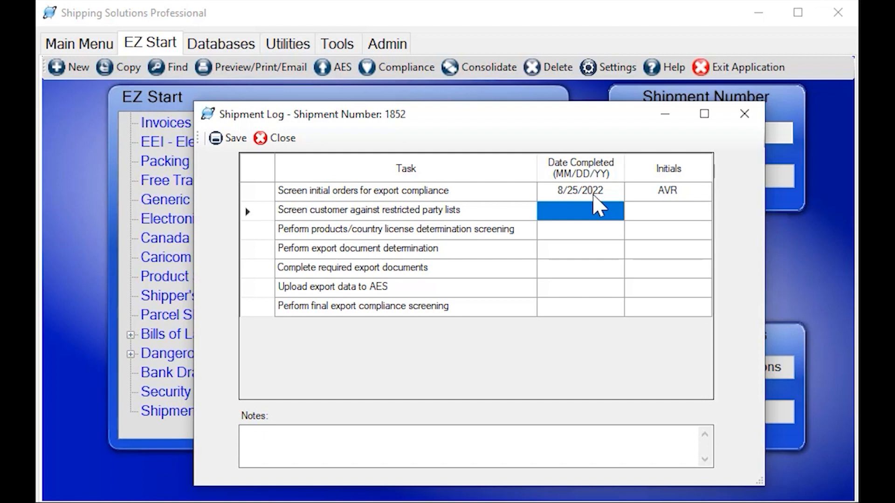
click(268, 142)
scroll(337, 224, up, 1)
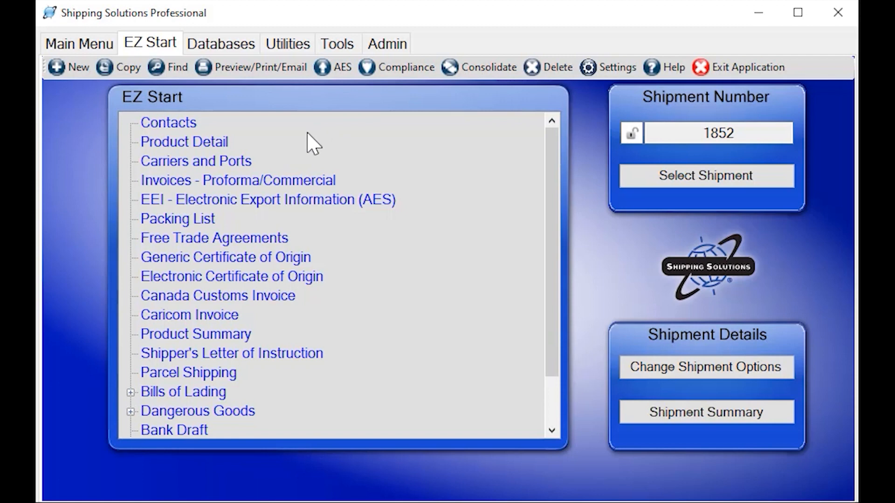
Create a new shipment in EZ Start and open its Contacts form
click(71, 71)
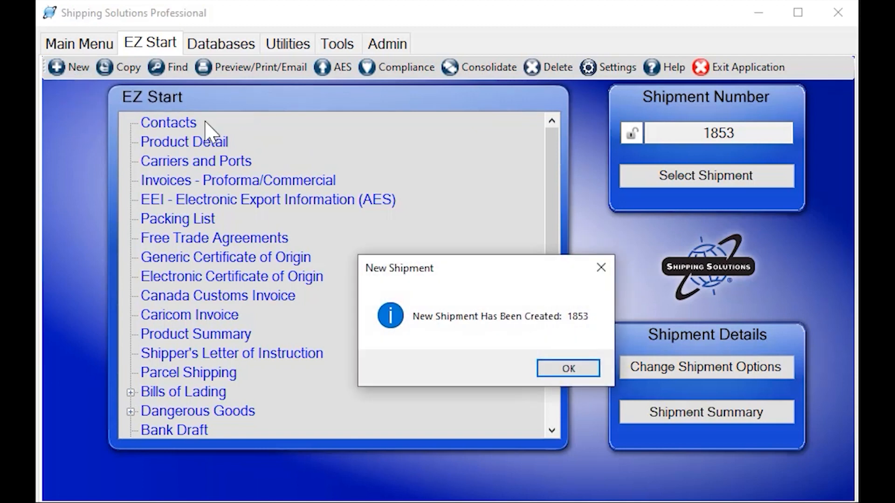
click(571, 368)
click(168, 124)
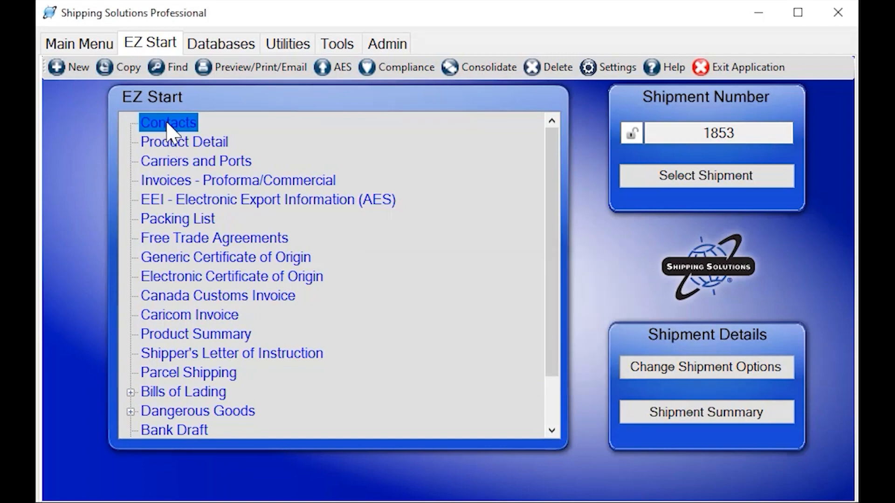
Look through the Ultimate Consignee, Bill To and Freight Forwarder contact forms, and return to the Exporter form
click(172, 228)
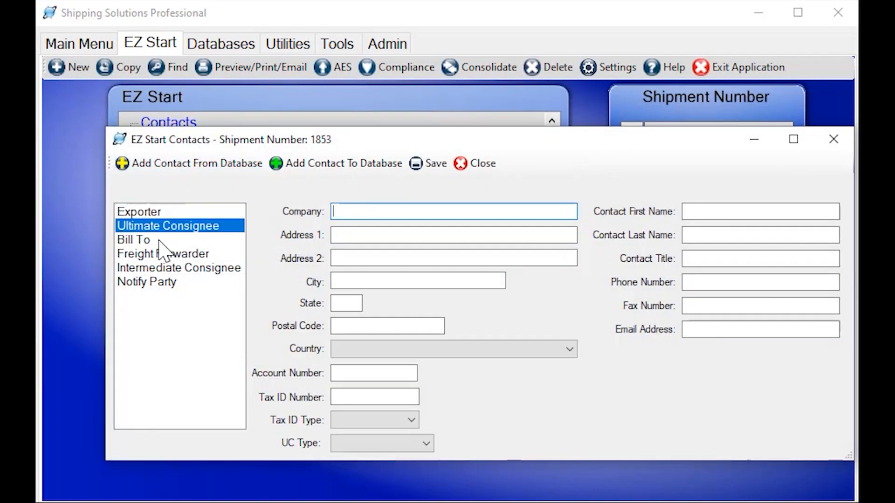
click(159, 240)
click(163, 255)
click(209, 212)
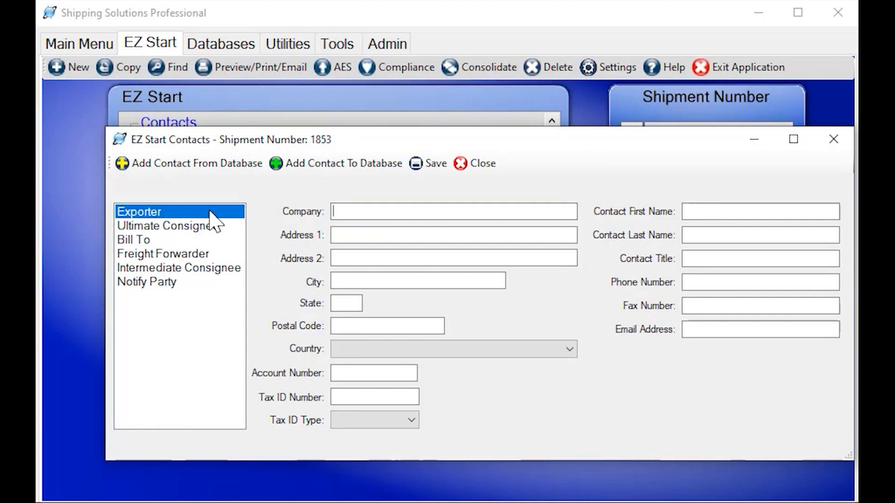
text(asdfasdf)
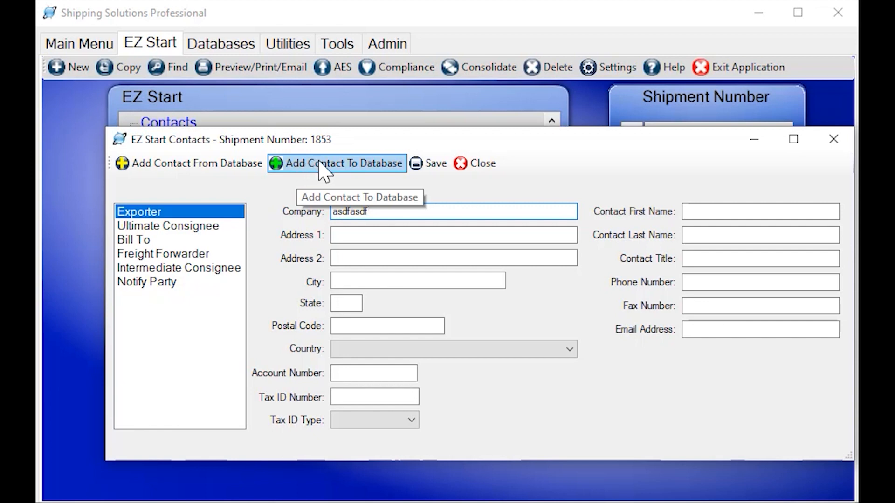
drag(392, 213, 209, 201)
key(BackSpace)
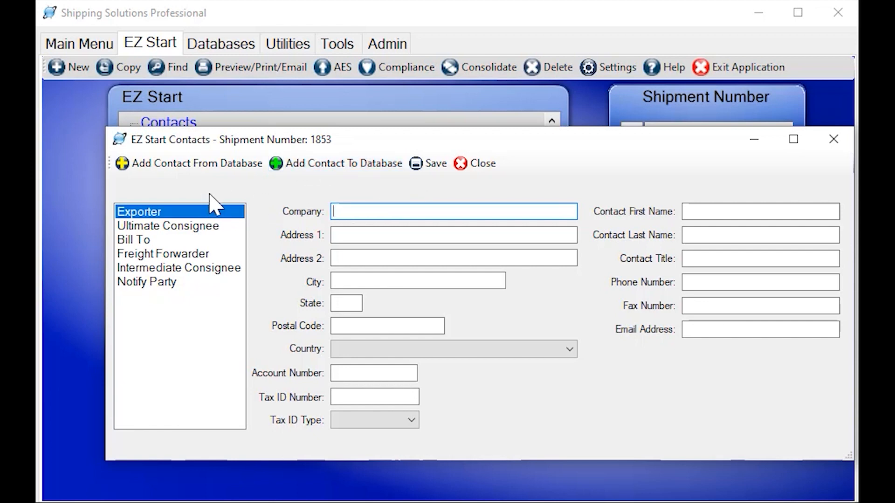
Add Harmonix LLC as the Exporter and Dynamite Fish Company as the Ultimate Consignee from the contacts database
click(158, 173)
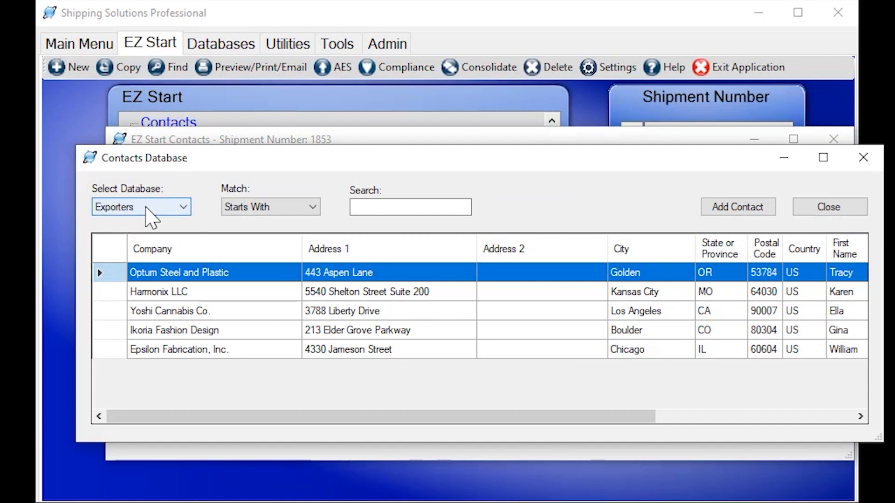
click(188, 292)
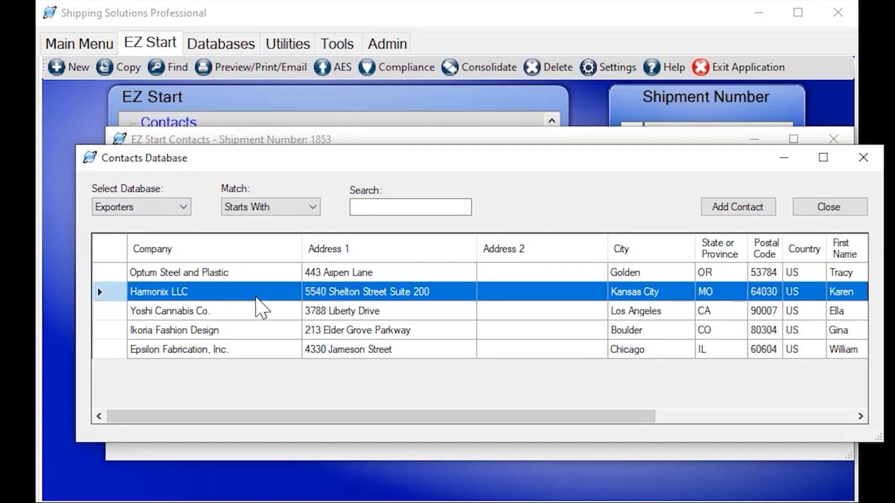
click(723, 212)
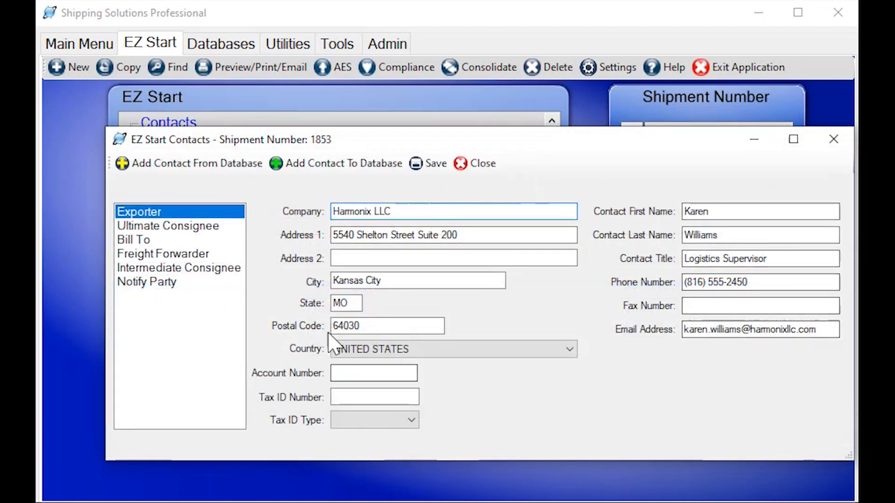
click(161, 226)
click(193, 167)
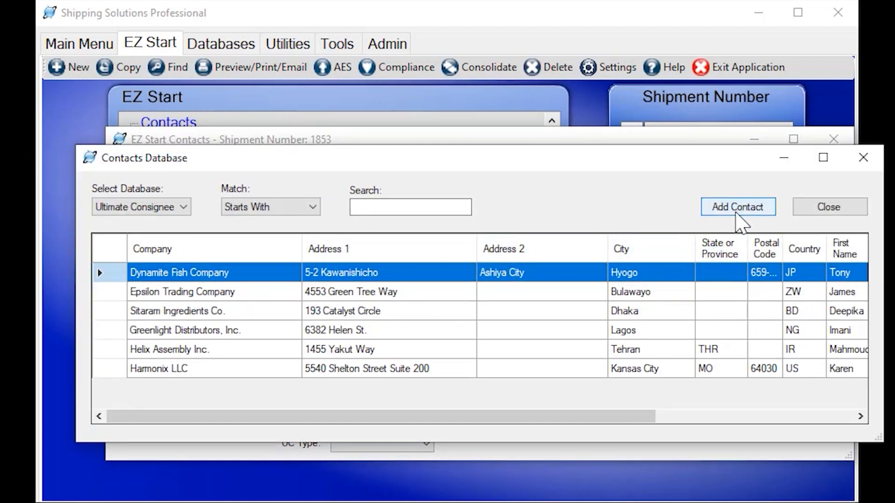
click(737, 213)
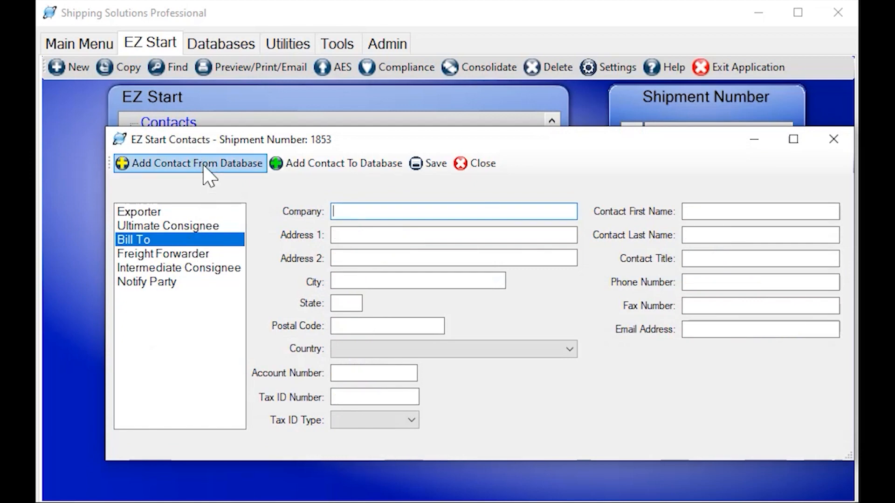
Add Dynaox as the Bill To contact and AAWI Logistical Services, LLC as the Freight Forwarder from the contacts database
click(211, 169)
click(761, 212)
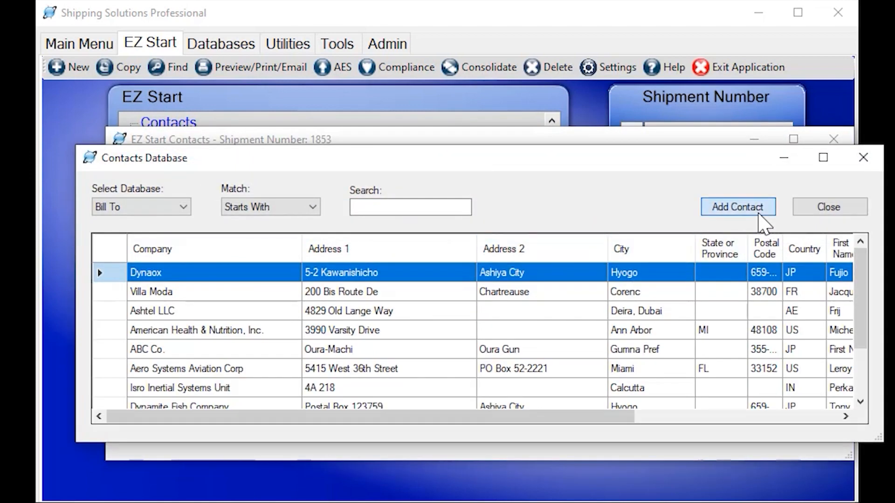
click(219, 255)
click(213, 169)
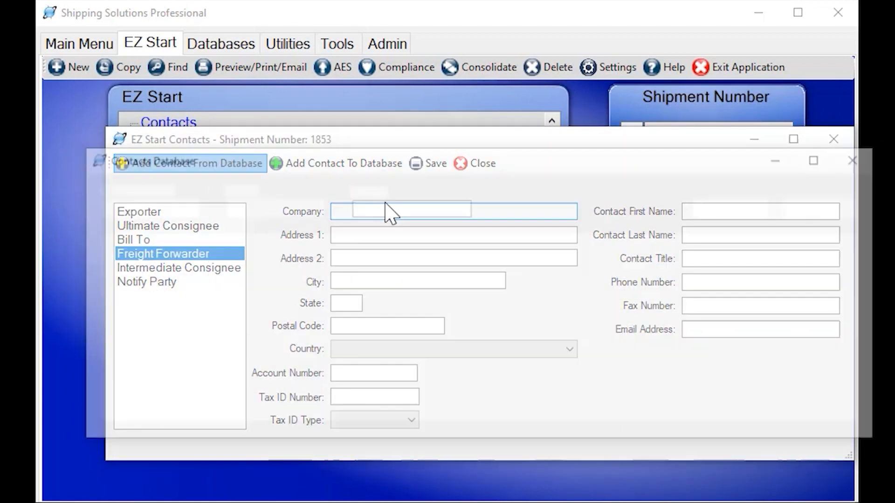
click(727, 212)
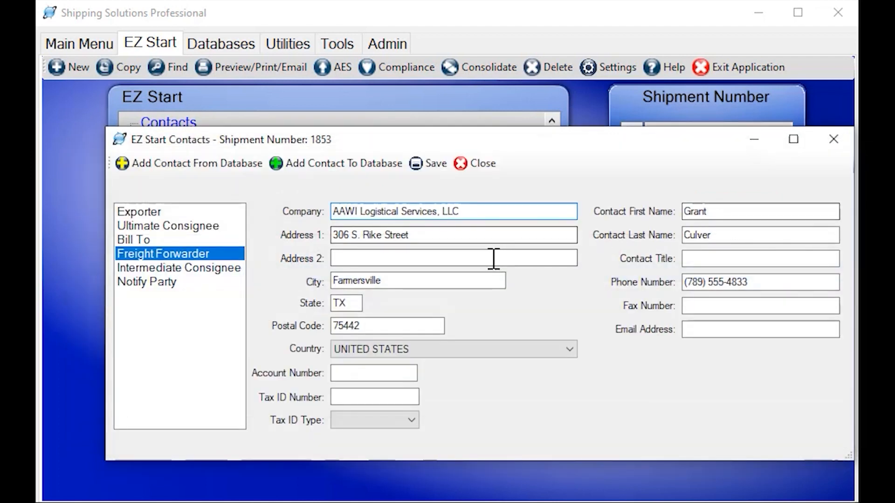
Review the Bill To, Ultimate Consignee and Exporter details of the new shipment, and close its contacts
click(152, 240)
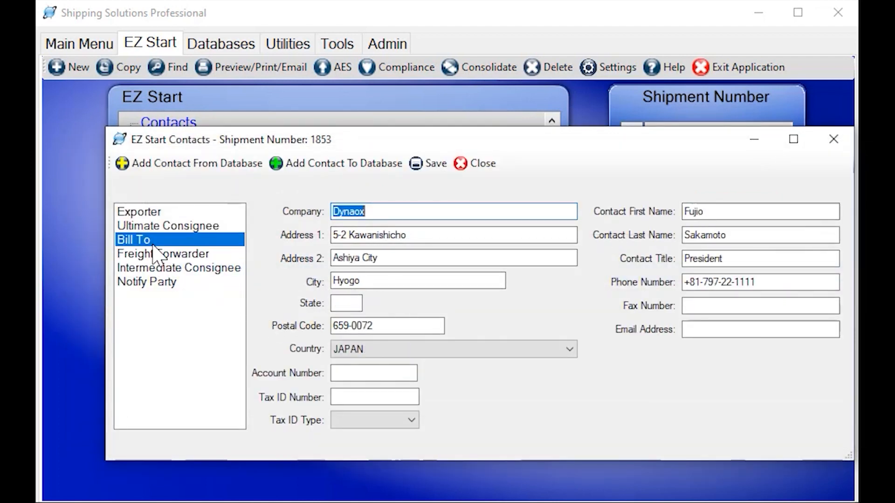
click(168, 227)
click(157, 213)
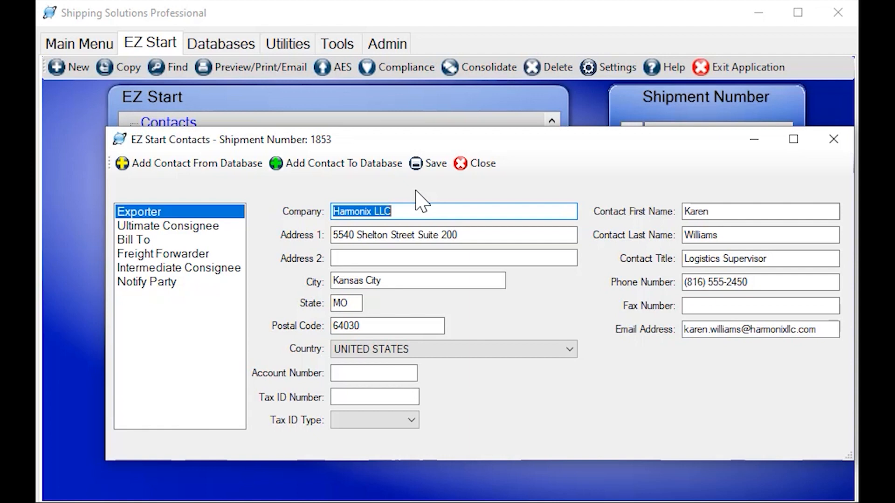
click(487, 164)
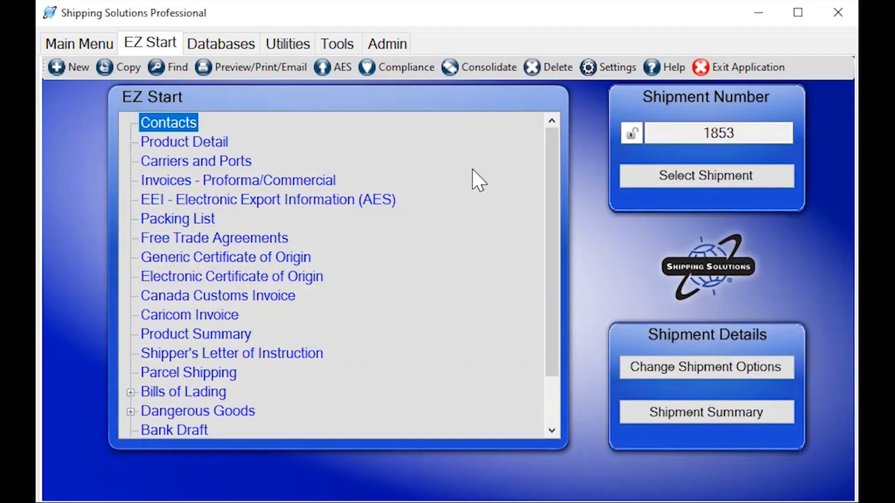
Add products SSCLA-S, SSCLA-N and SSPRO-S from the database to the shipment's product detail
click(183, 143)
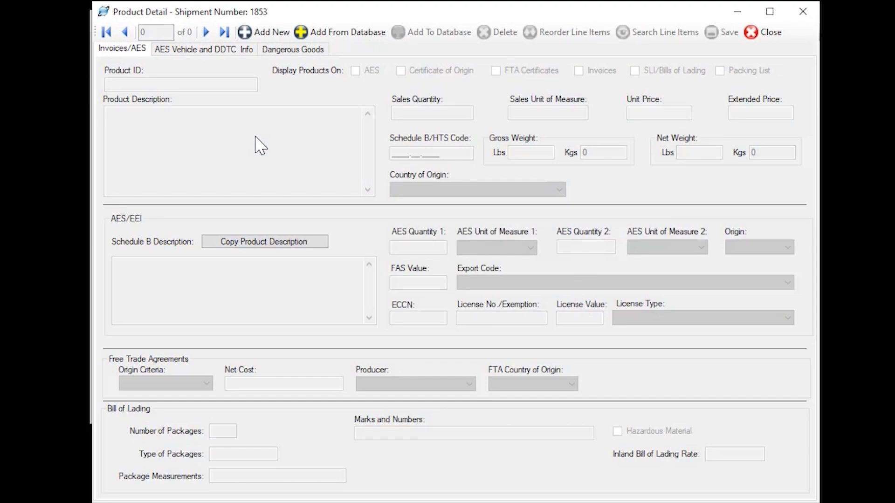
click(355, 42)
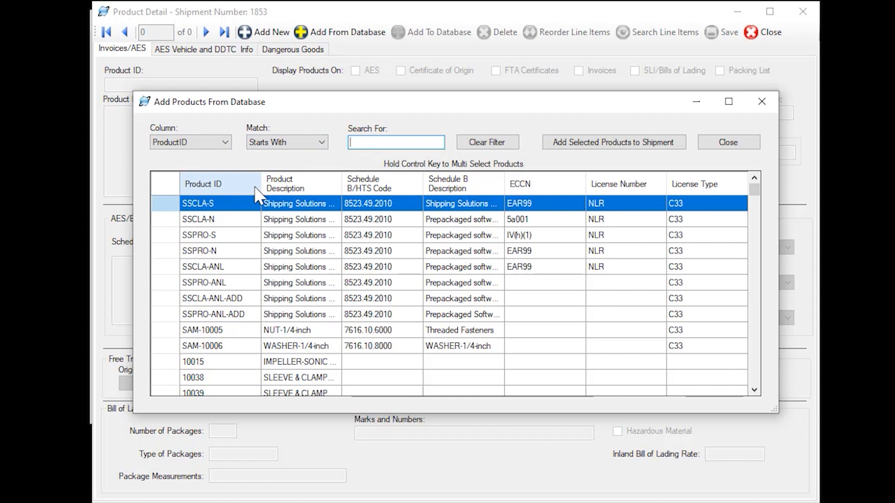
ctrl+click(225, 223)
ctrl+click(231, 238)
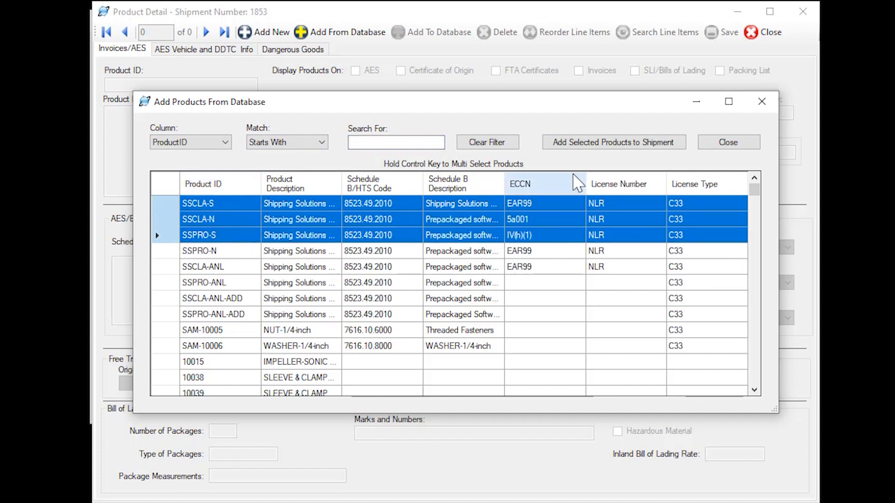
click(600, 147)
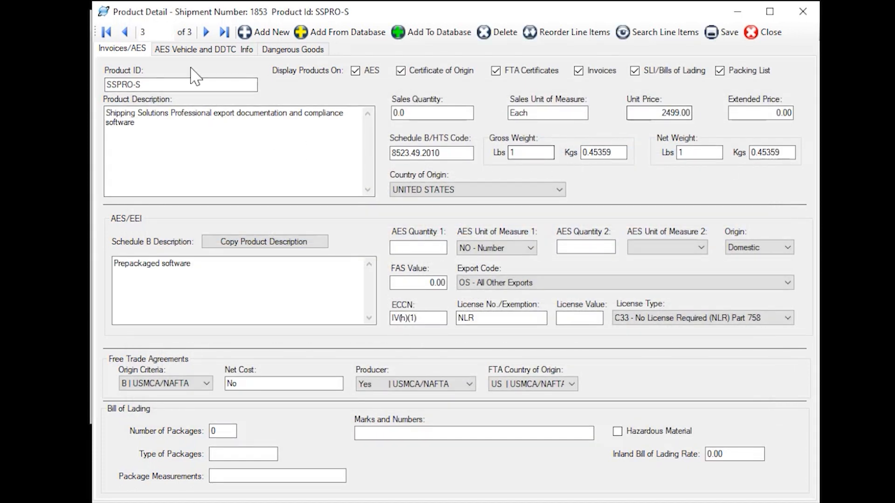
Set the sales quantity to 50 for product SSCLA-S and to 30 for SSCLA-N
click(125, 33)
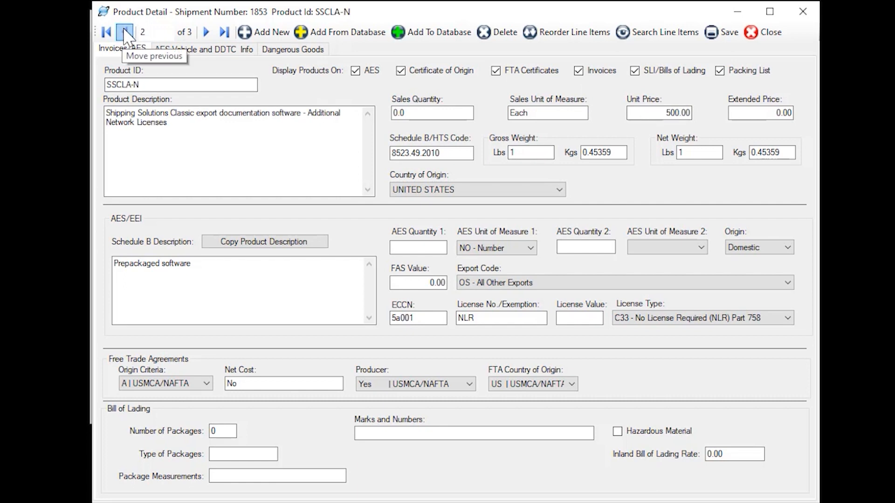
click(125, 32)
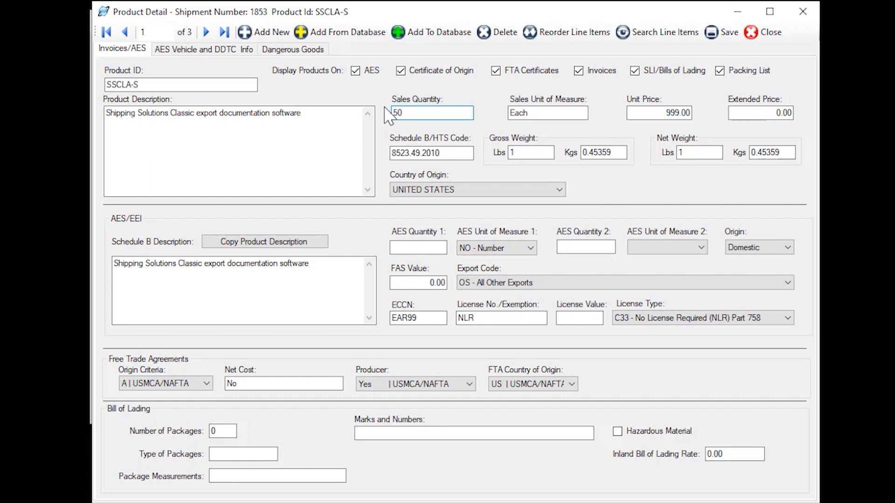
text(50)
key(Tab)
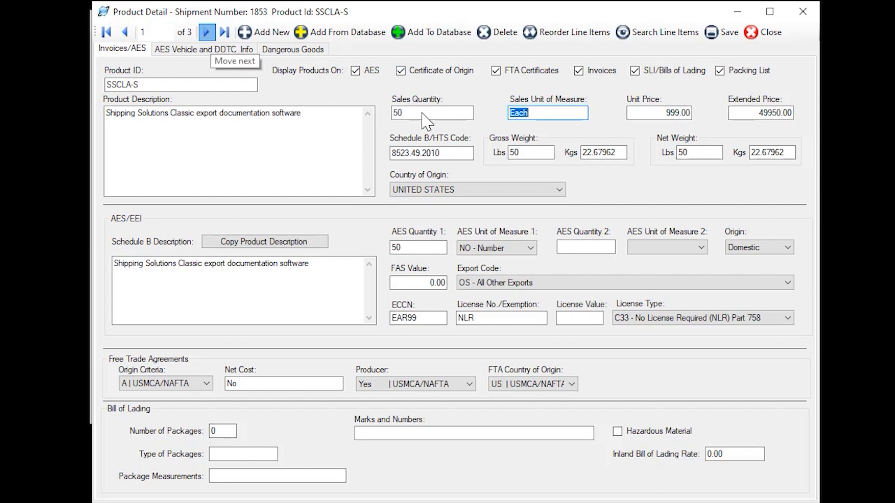
double_click(398, 113)
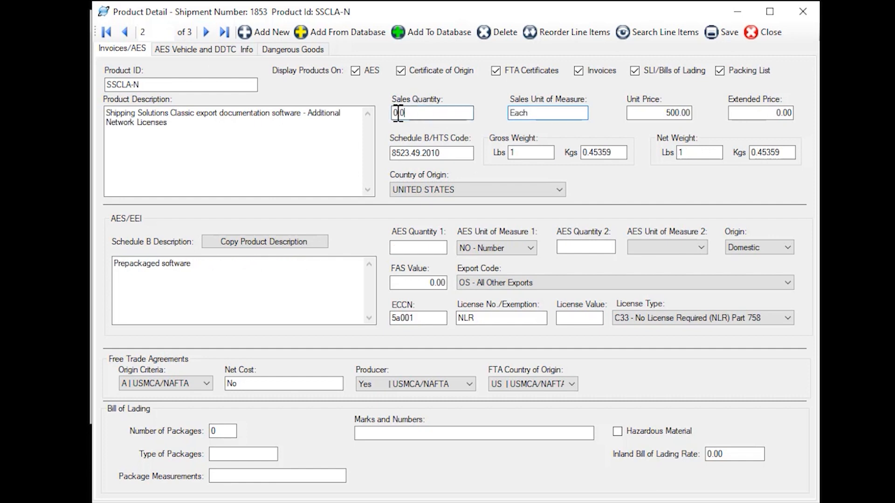
text(30)
key(Tab)
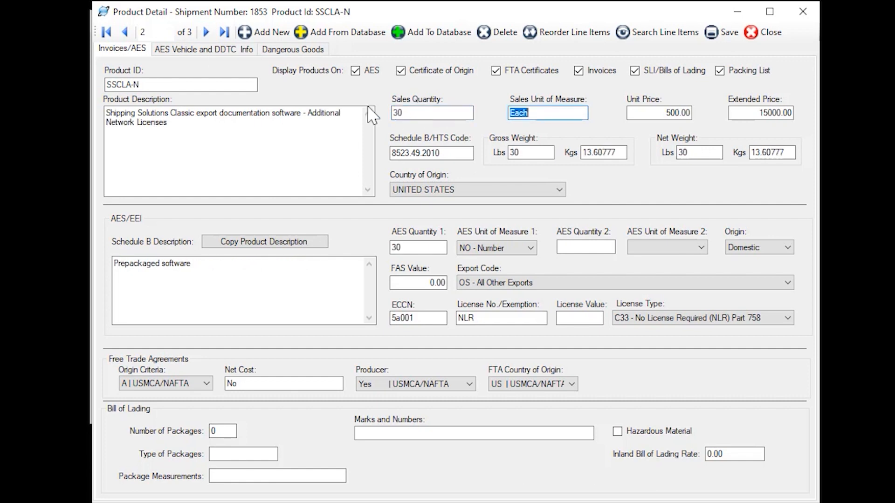
Set the sales quantity of SSPRO-S to 20, and save and close the product details
double_click(427, 113)
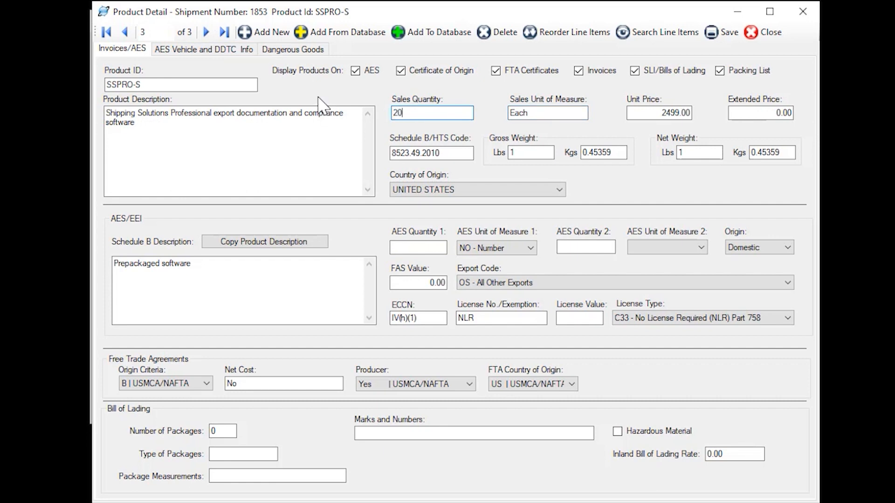
key(Tab)
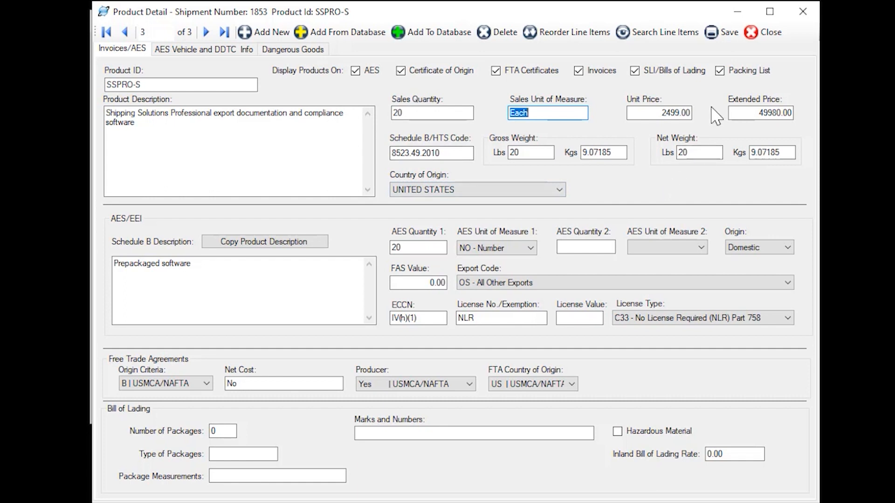
click(725, 32)
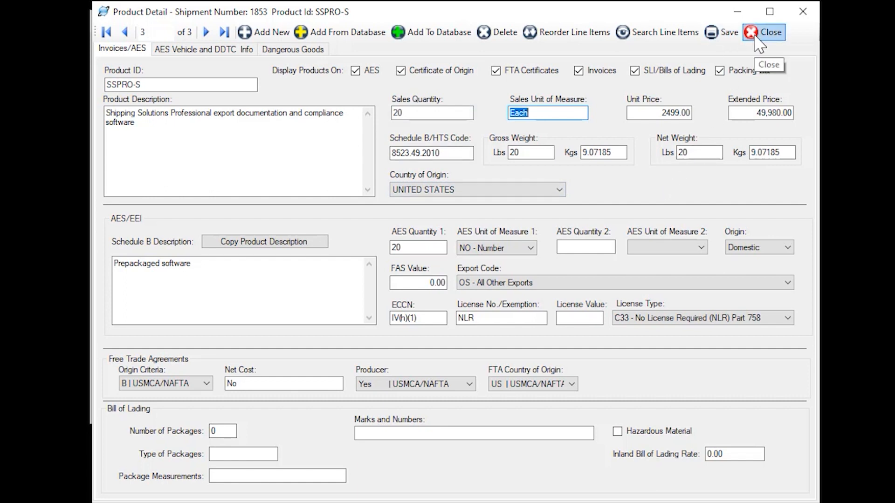
click(757, 33)
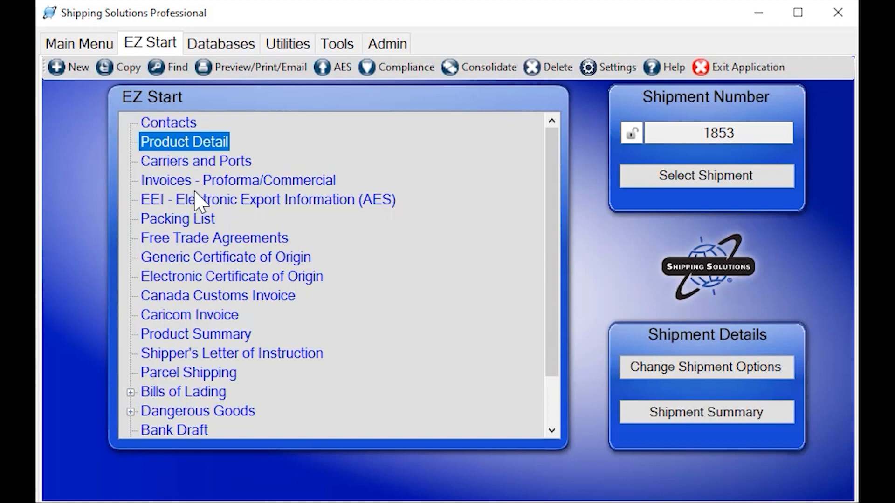
Set the shipment's mode of transport to Air and choose FEDEX with code FDX as the exporting carrier
click(174, 162)
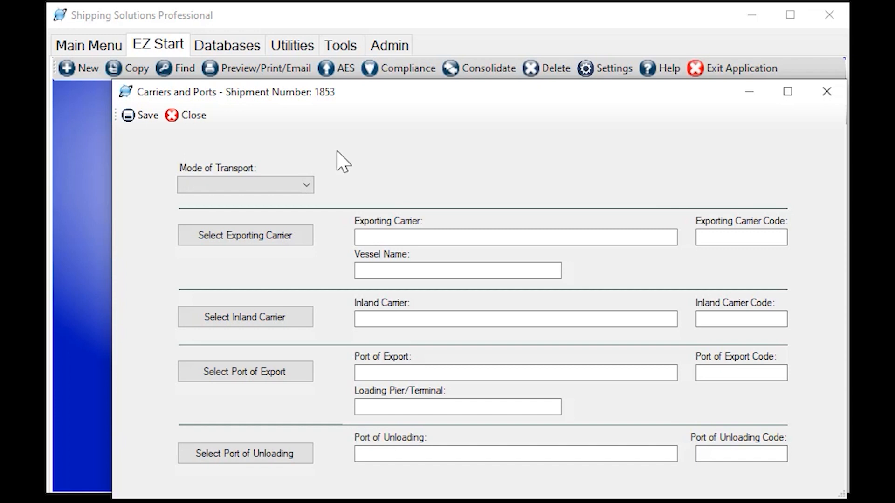
click(304, 184)
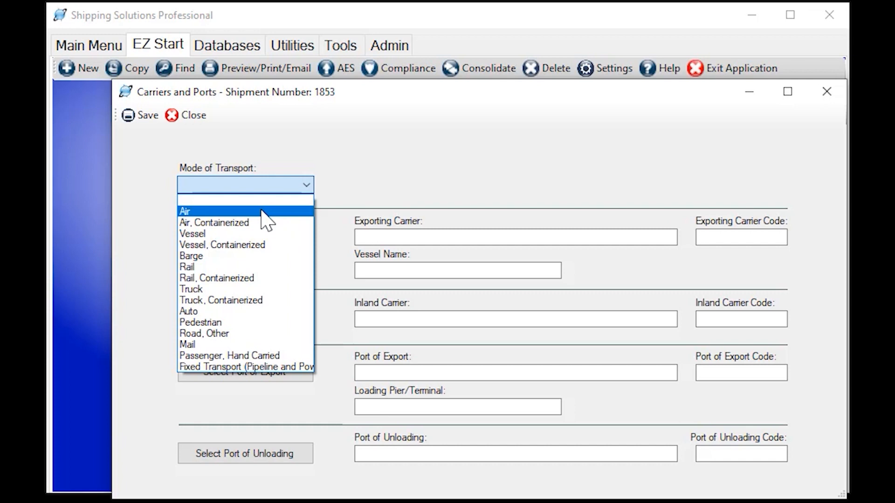
click(262, 211)
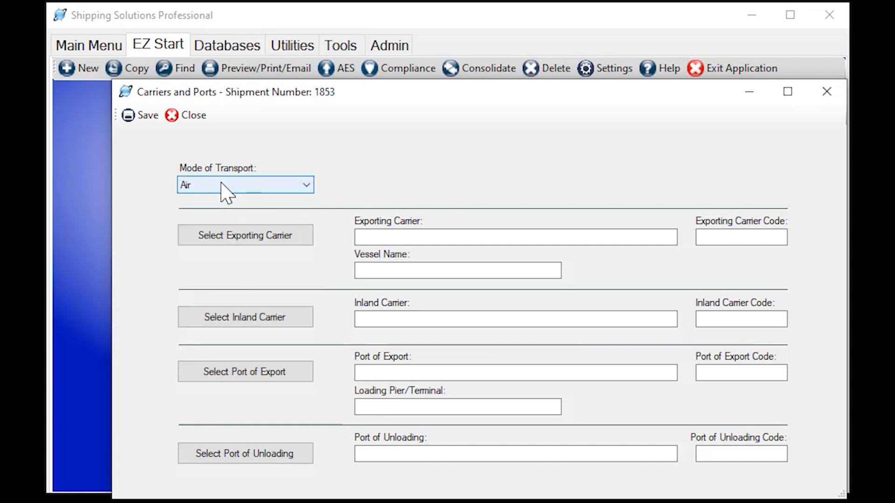
click(241, 242)
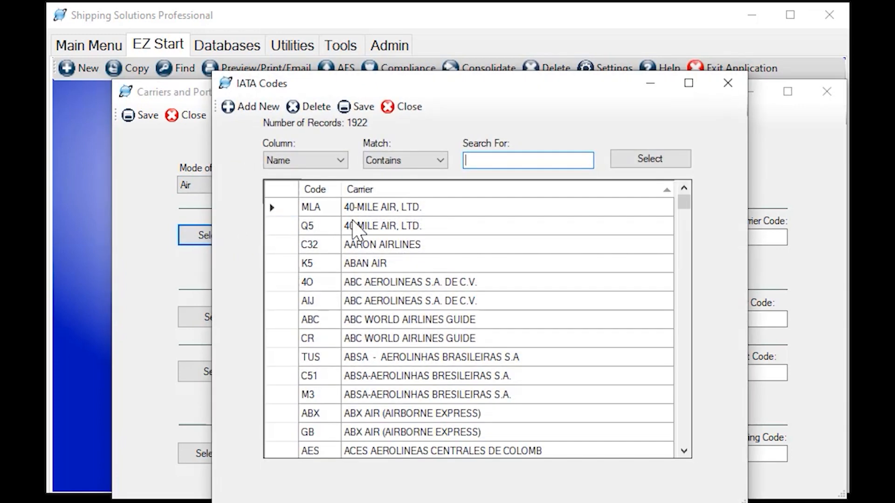
text(fedex)
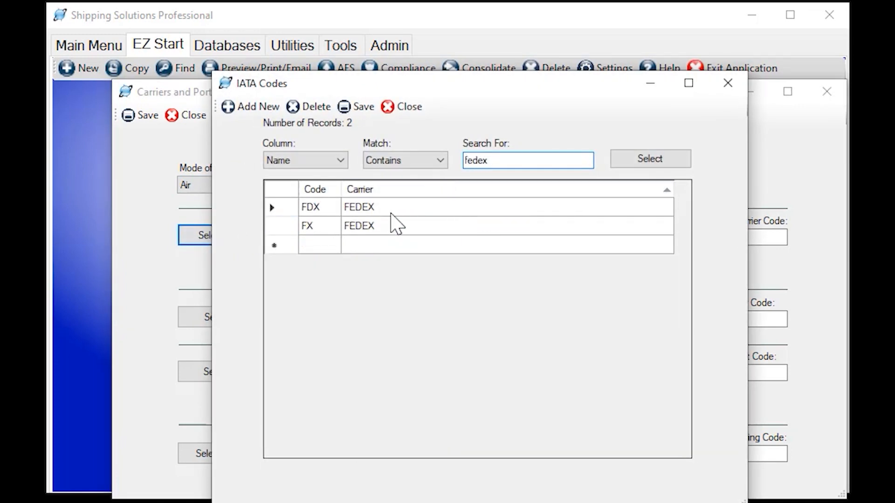
click(392, 213)
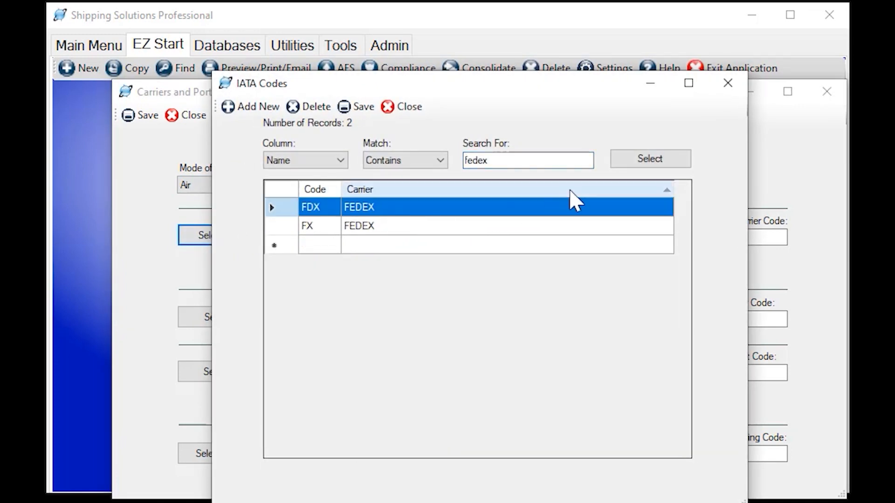
click(649, 164)
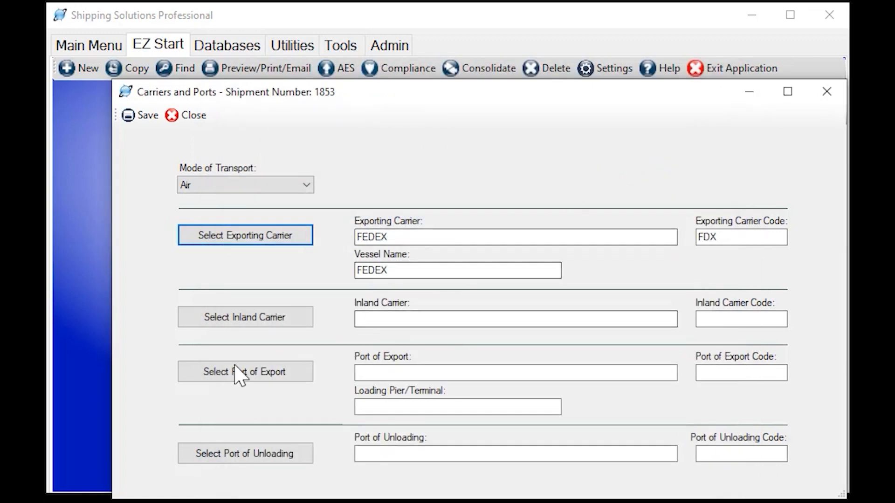
Choose ALBANY, NY as the port of export and close the carriers and ports form
click(282, 375)
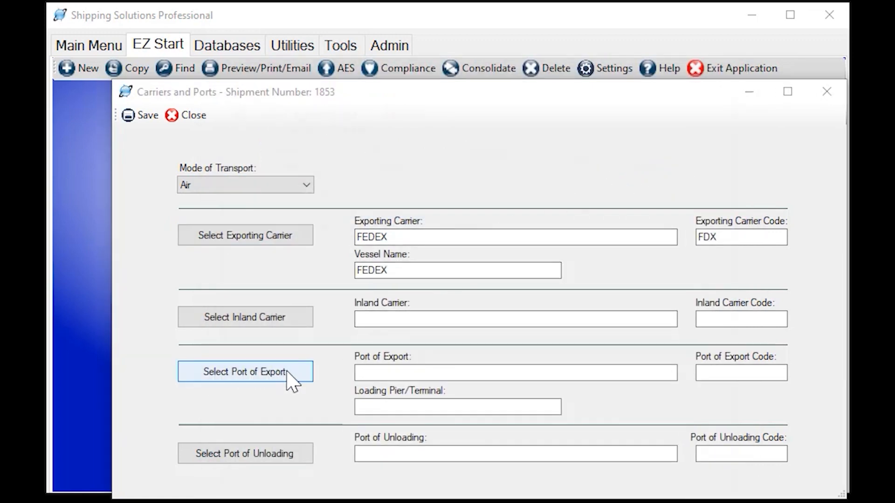
click(392, 285)
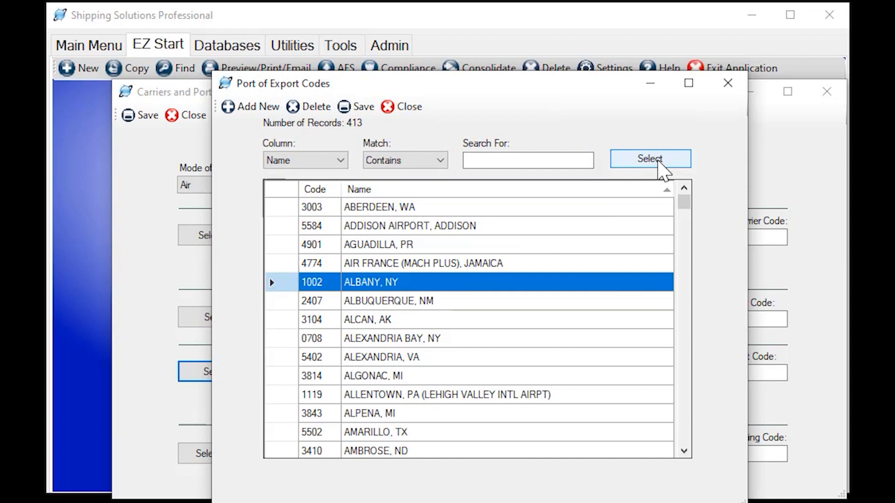
click(652, 163)
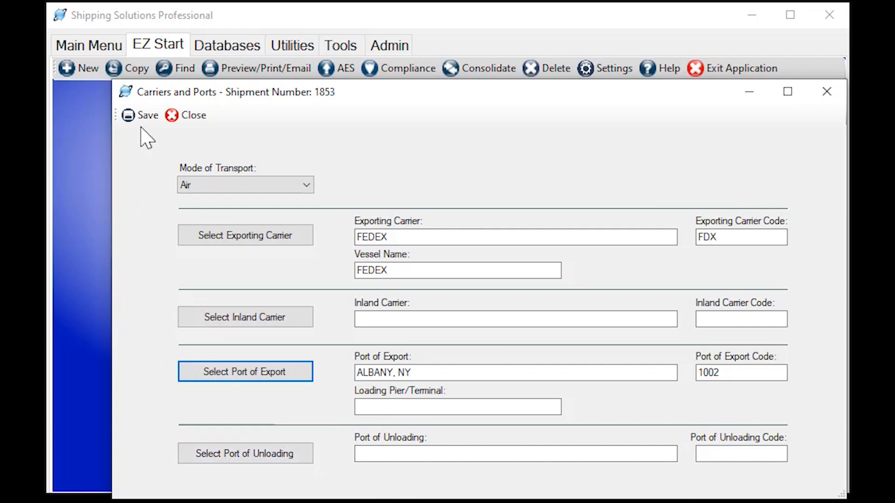
click(187, 118)
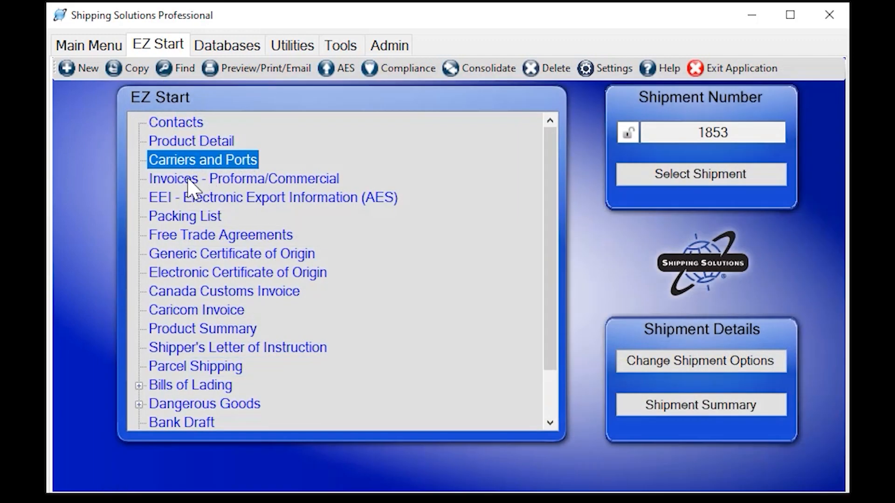
Open the shipment's invoices form, set the commercial invoice date to 8/25/2022 and enter 1234 as the commercial invoice number
click(188, 180)
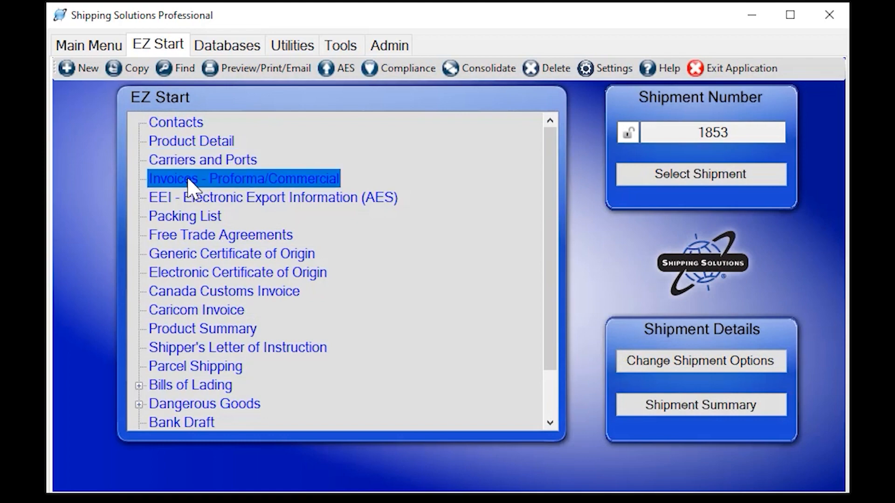
double_click(188, 180)
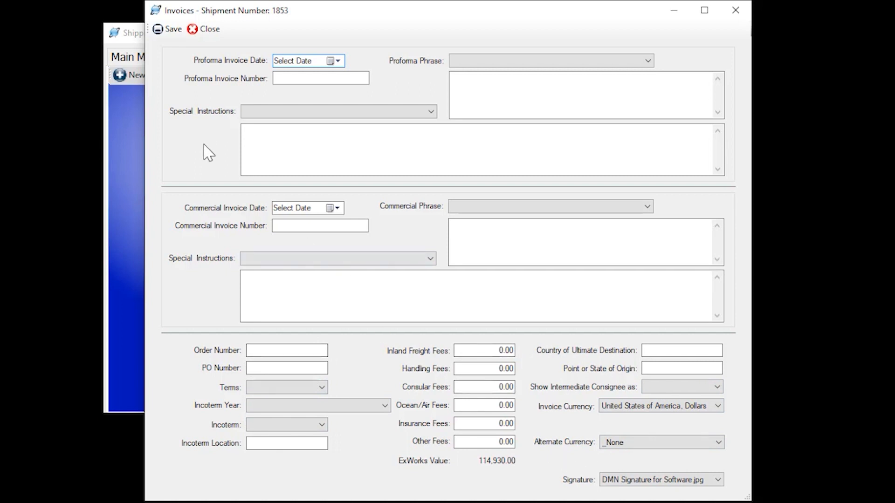
click(334, 208)
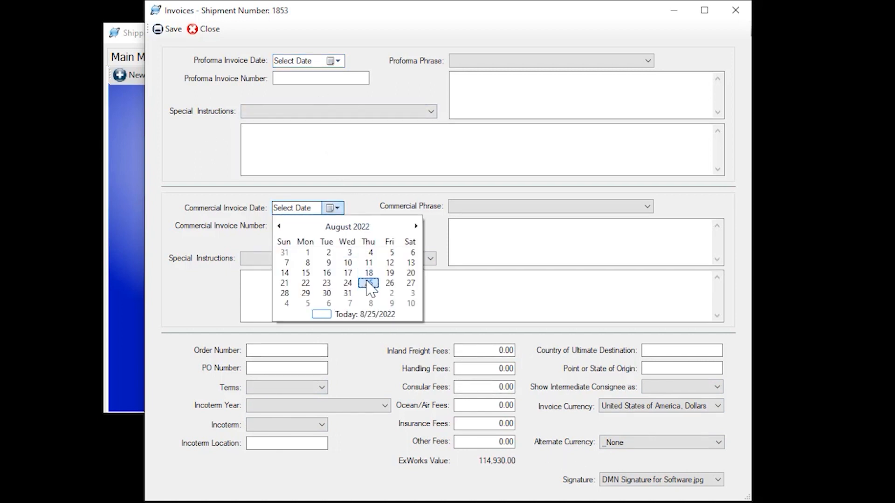
click(368, 283)
click(338, 228)
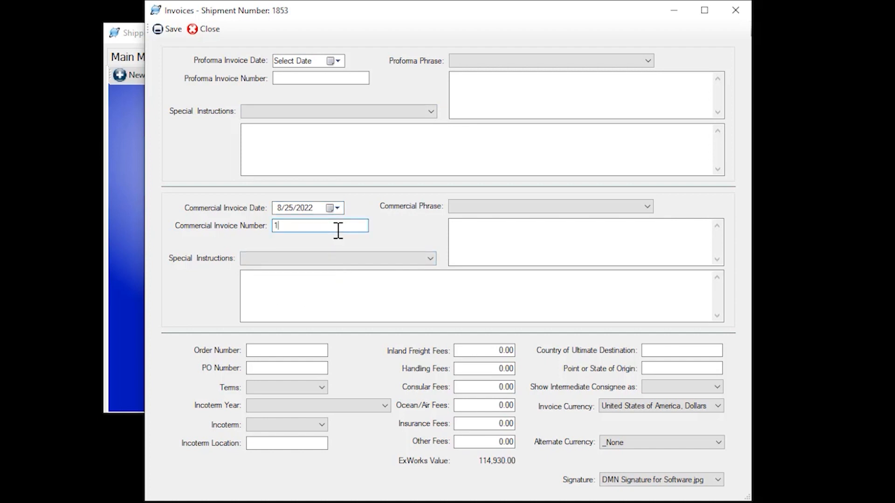
Apply the Destination Control Statement phrase and the Customs Value Only special instructions to the commercial invoice
click(523, 246)
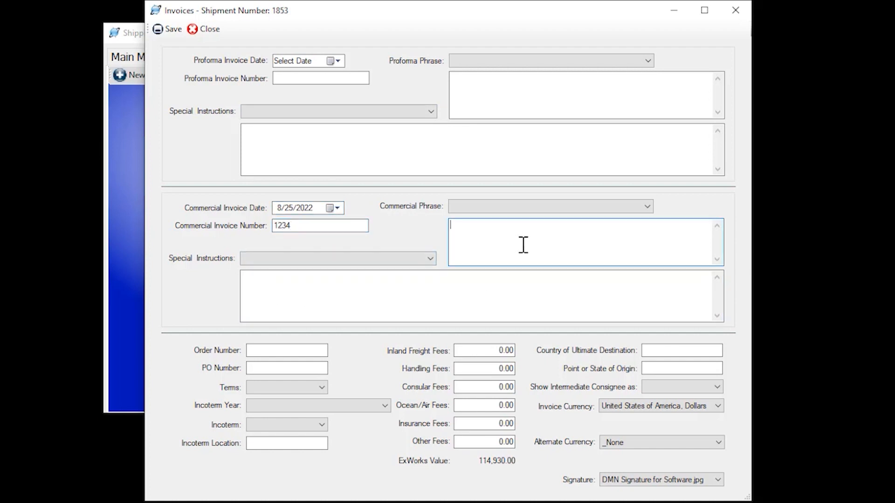
click(396, 296)
click(508, 244)
click(648, 207)
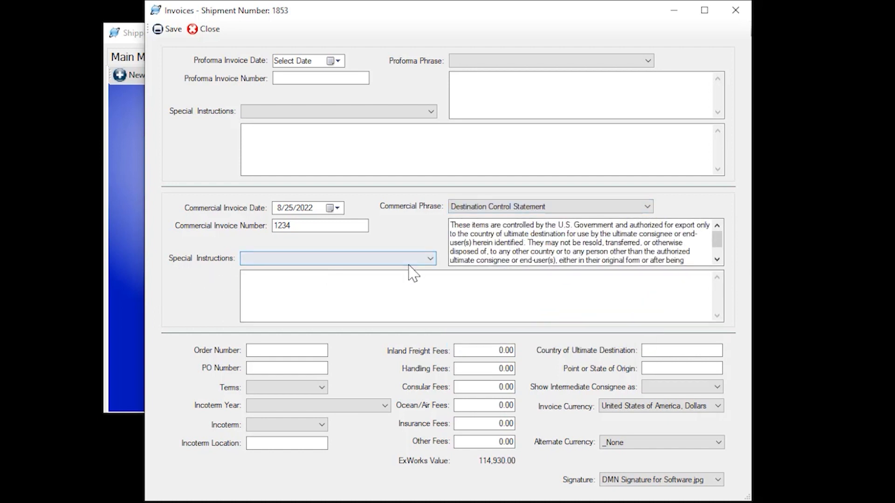
click(422, 260)
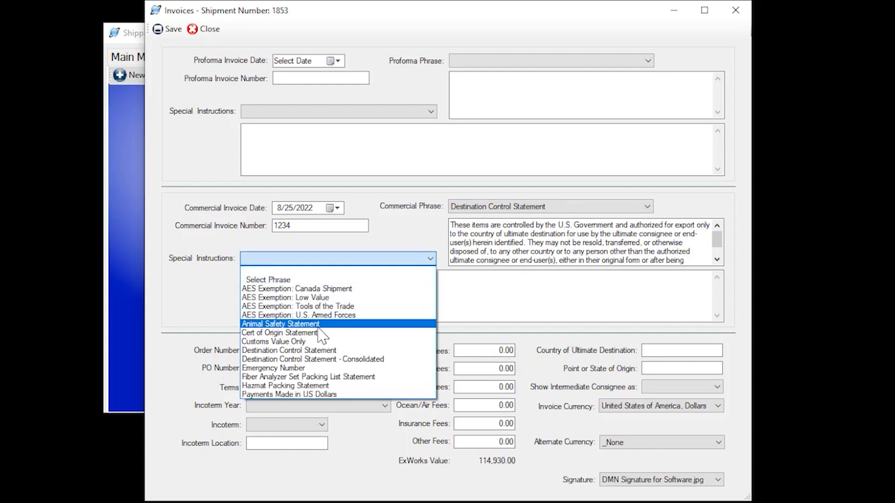
click(308, 343)
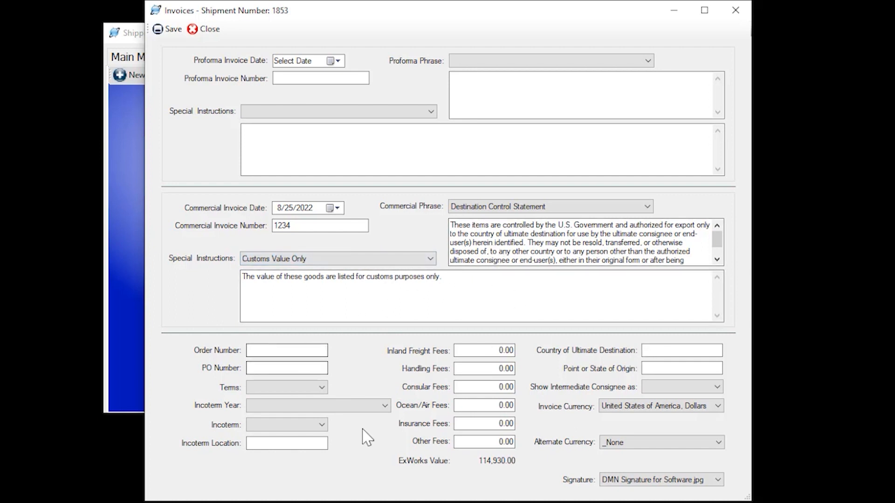
Fill in the invoice's order and PO numbers, with Net 30 terms and the INCOTERMS 2020 Rules as the Incoterm year
click(258, 353)
text(1234)
click(269, 368)
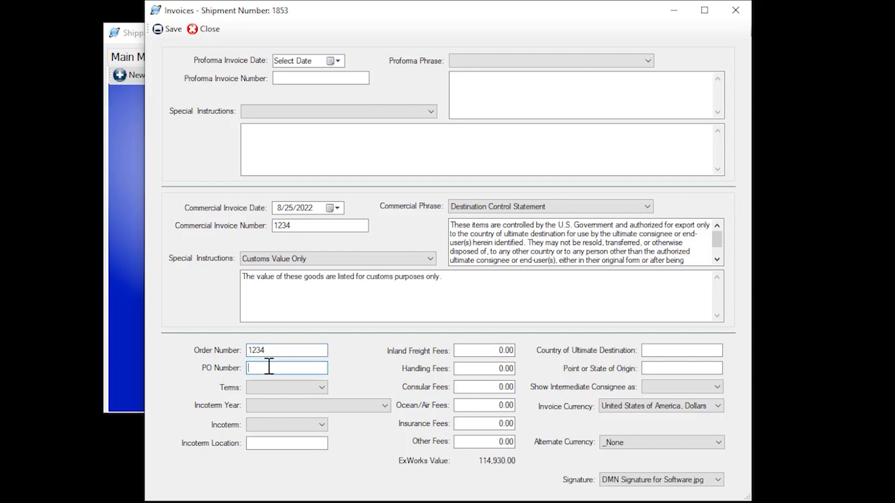
click(307, 389)
click(307, 419)
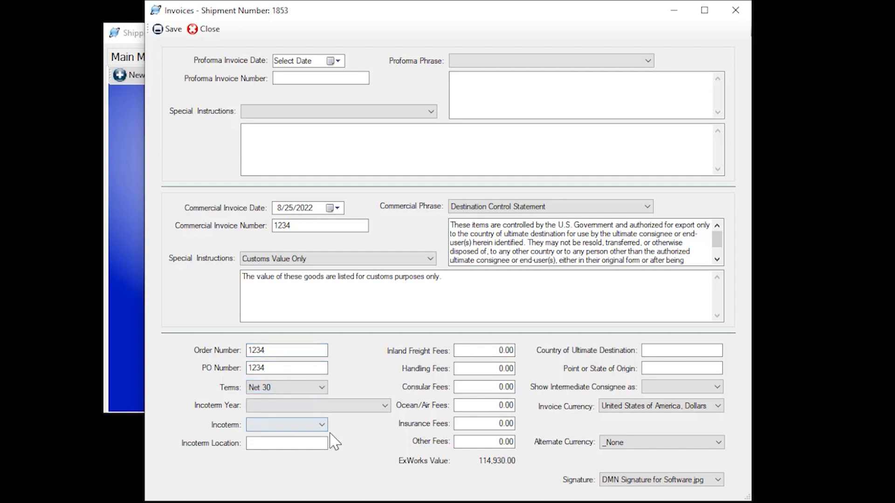
click(364, 405)
click(361, 427)
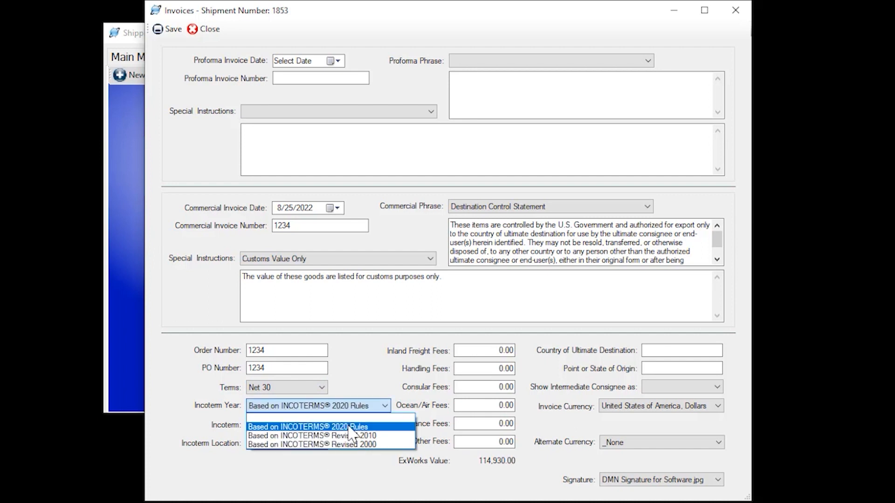
Set the invoice's Incoterm to EXW with Minneapolis as the Incoterm location
click(298, 425)
click(294, 442)
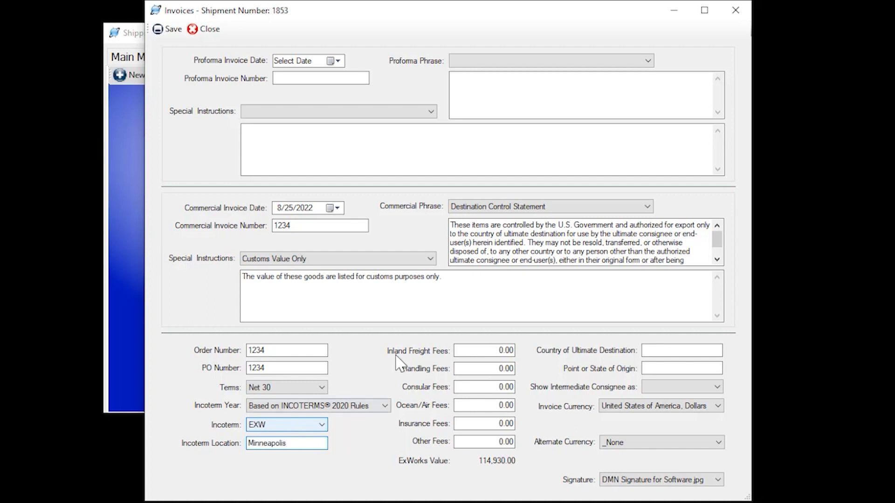
Enter fees of 500 for inland freight, 400 for handling and 100 for insurance, with Japan as ultimate destination and Minnesota as origin
click(487, 350)
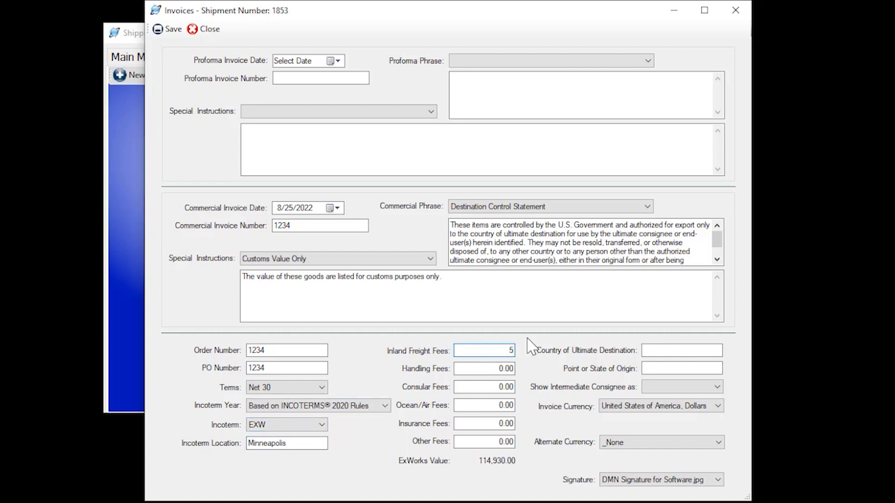
text(500)
key(Tab)
text(400)
key(Tab)
key(Tab)
key(Tab)
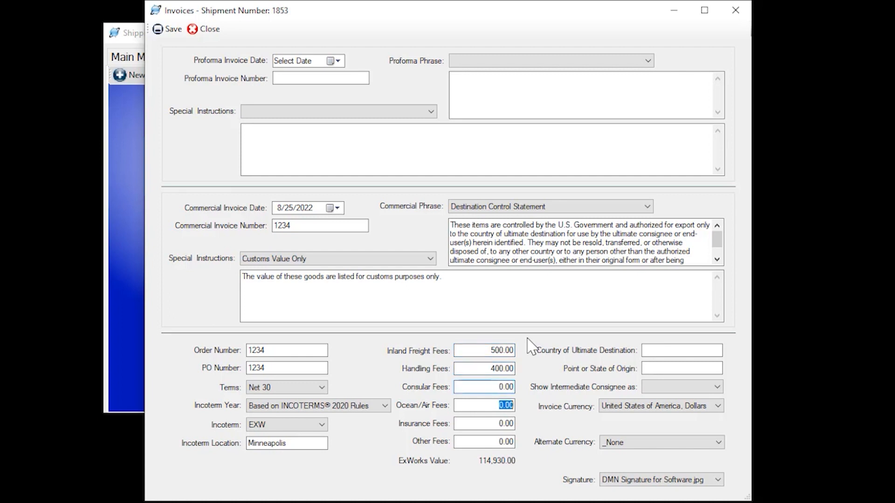
text(100)
key(Tab)
key(Tab)
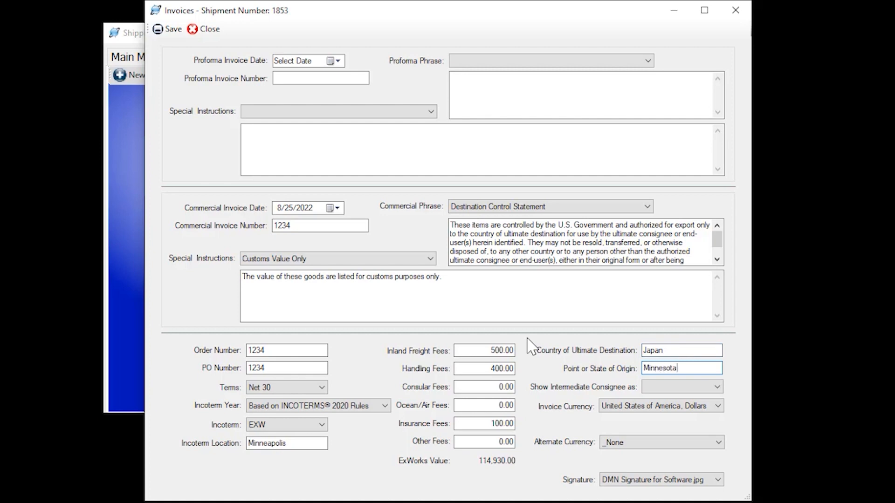
Keep United States of America, Dollars as the invoice currency and choose Canada, Dollars as the alternate currency
click(718, 406)
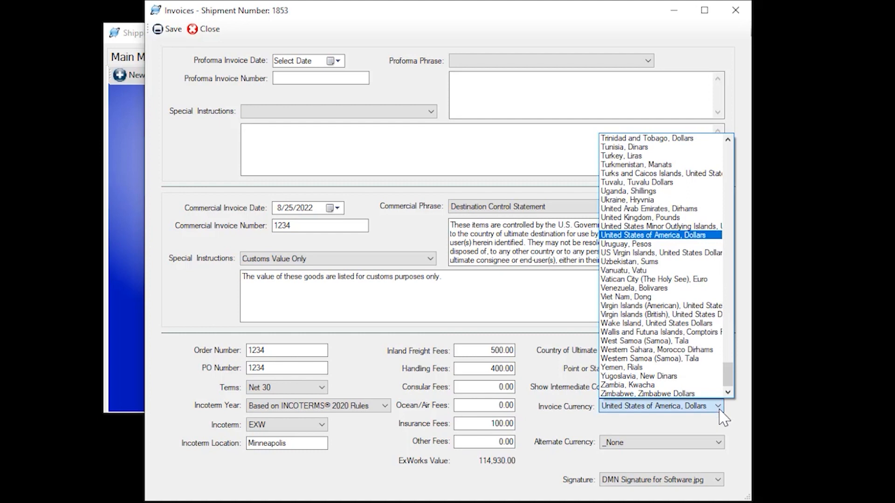
click(730, 419)
click(706, 442)
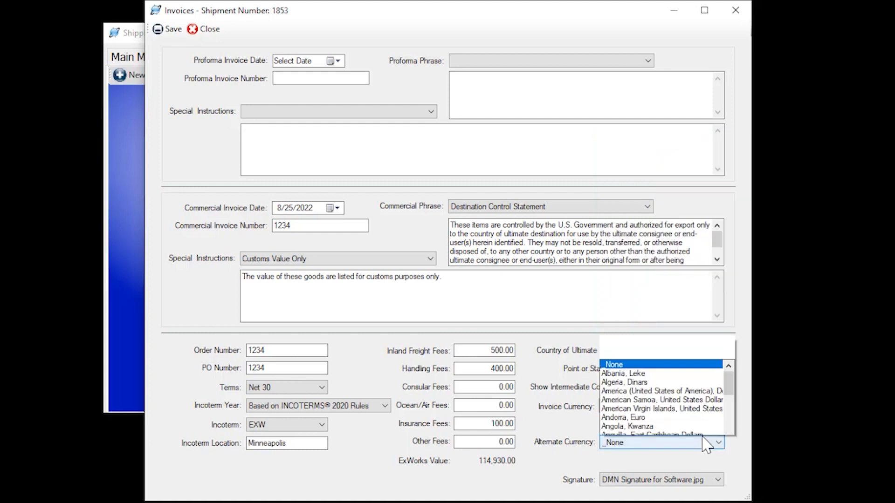
scroll(681, 366, down, 1)
scroll(678, 373, down, 7)
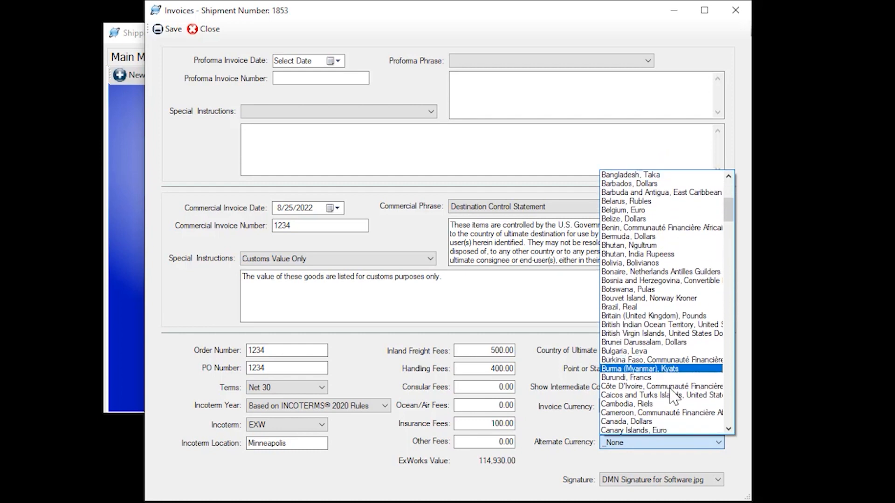
click(651, 422)
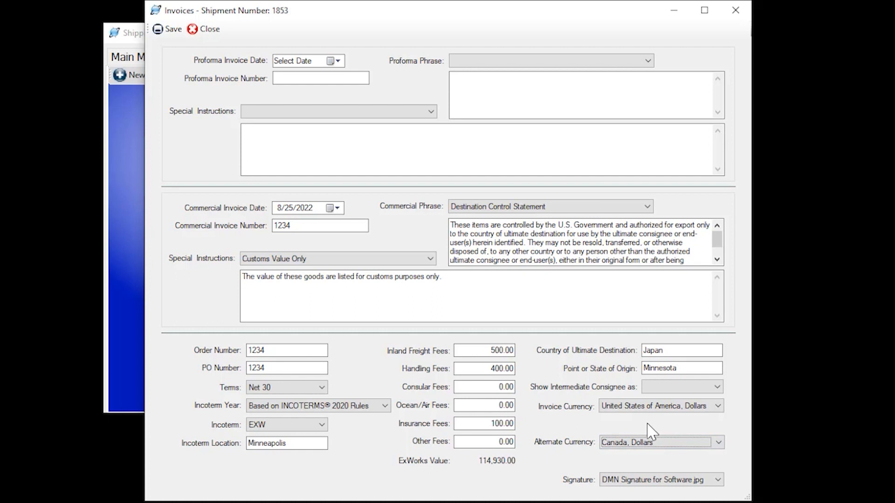
key(Tab)
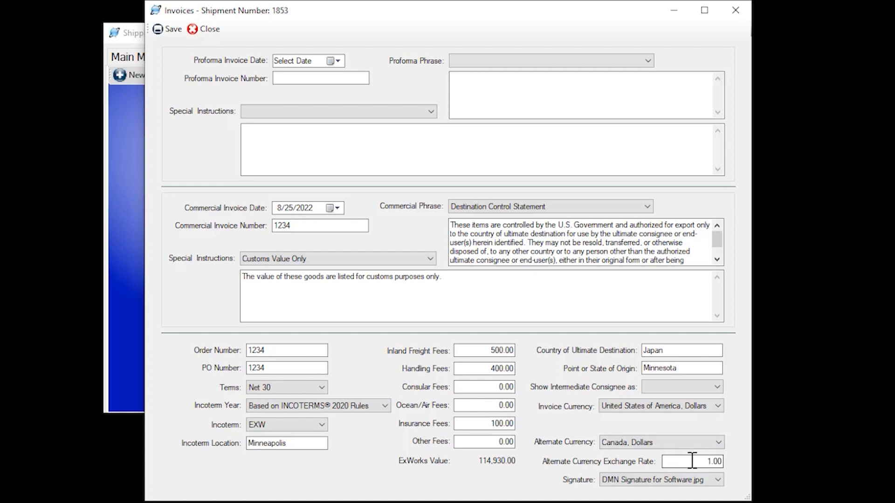
Check the available signatures, keep DMN Signature for Software.jpg, and save and close the invoices form
click(719, 481)
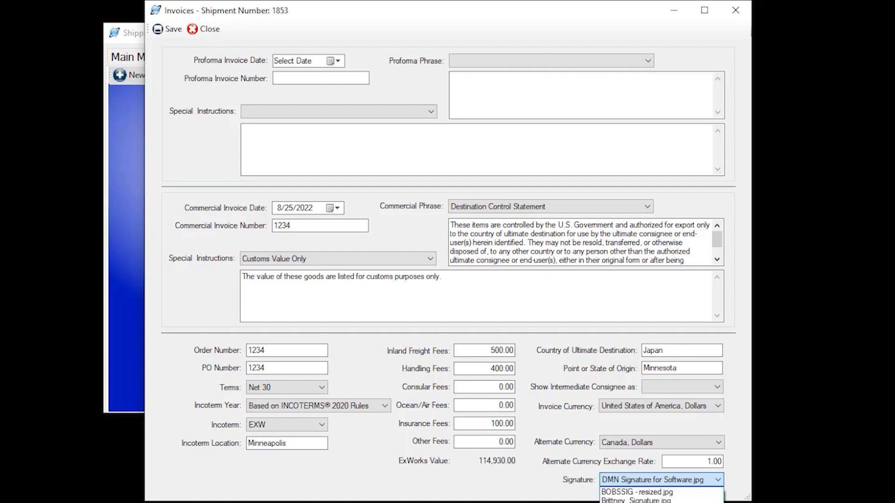
click(627, 501)
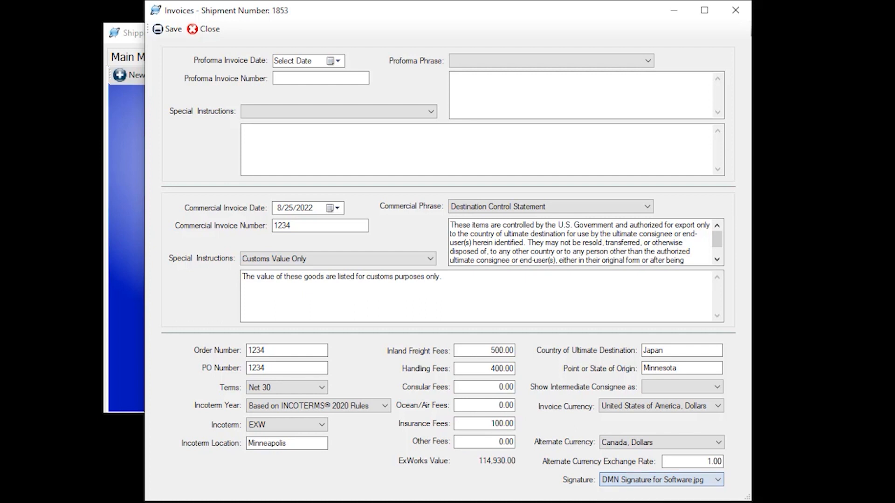
click(172, 29)
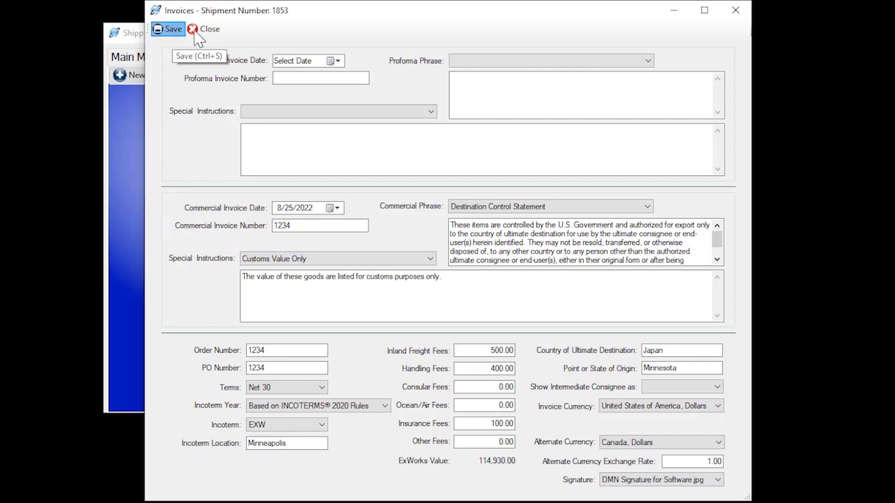
click(204, 29)
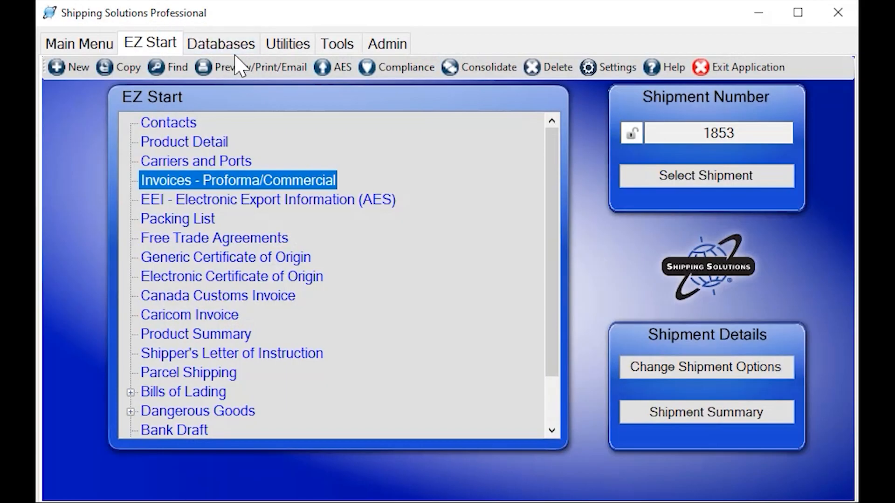
Preview the shipment's Commercial Invoice document, review it from the header down to the fees and signature, and close the preview and document list
click(264, 70)
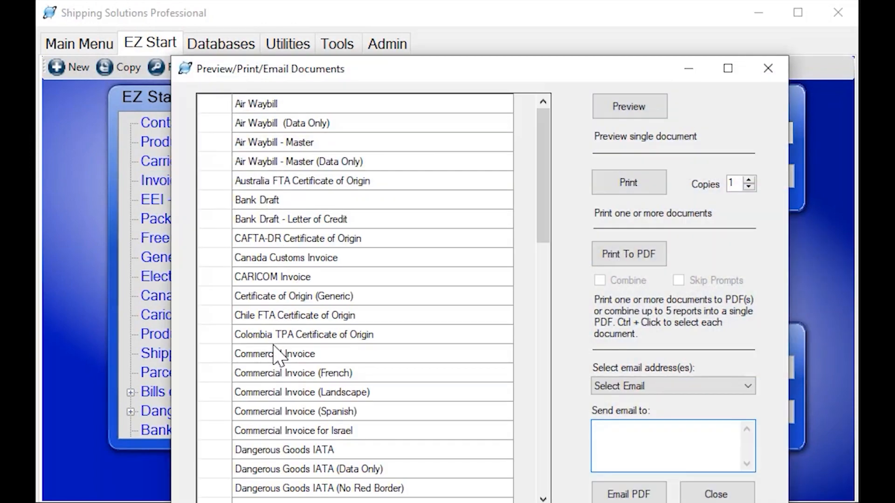
click(276, 354)
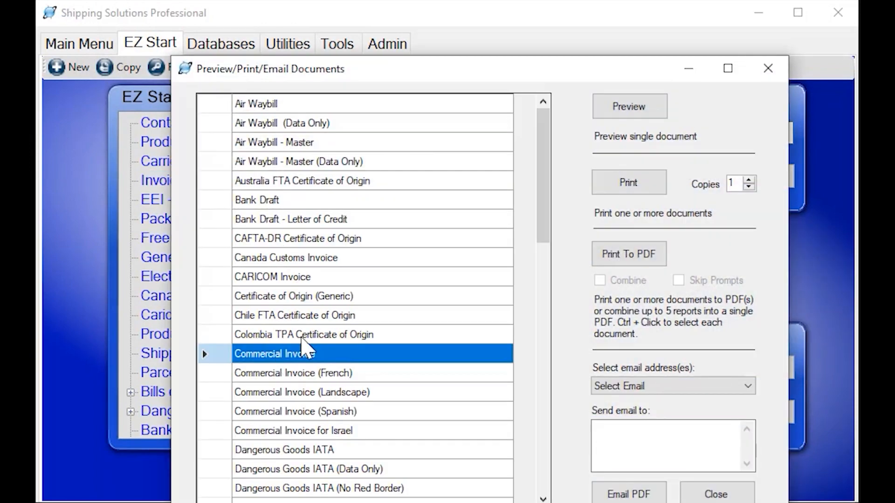
click(628, 107)
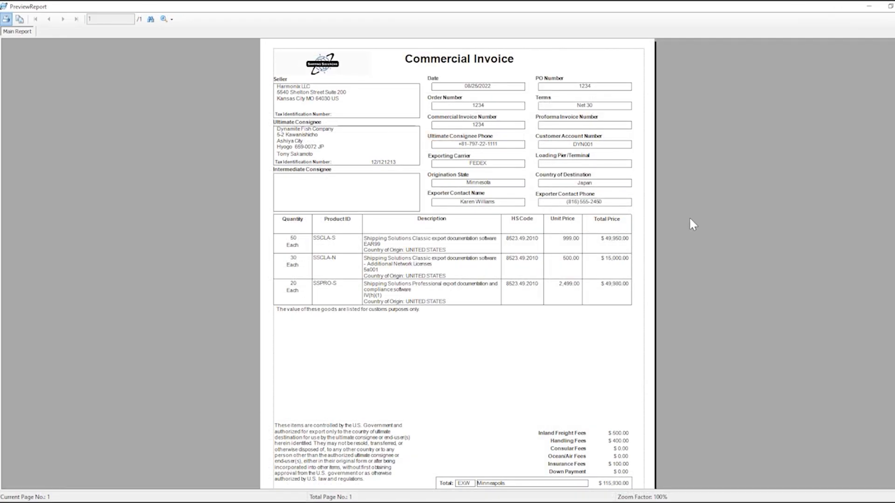
scroll(688, 217, down, 3)
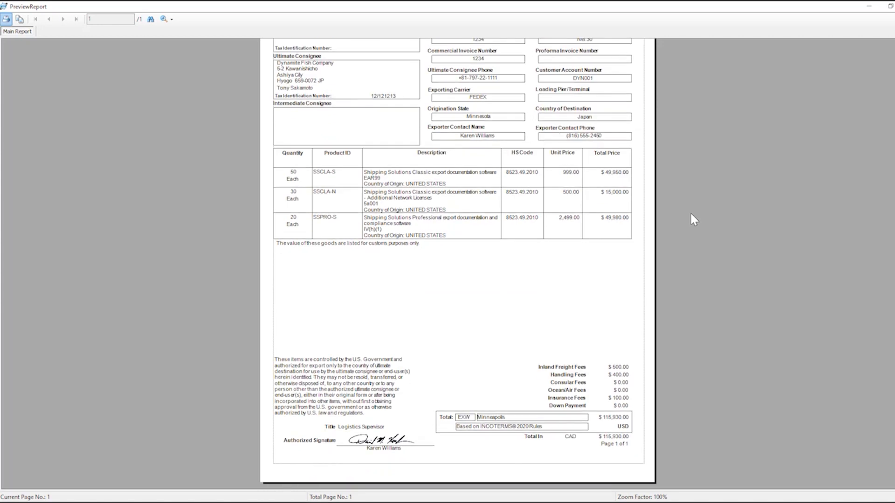
scroll(690, 220, up, 3)
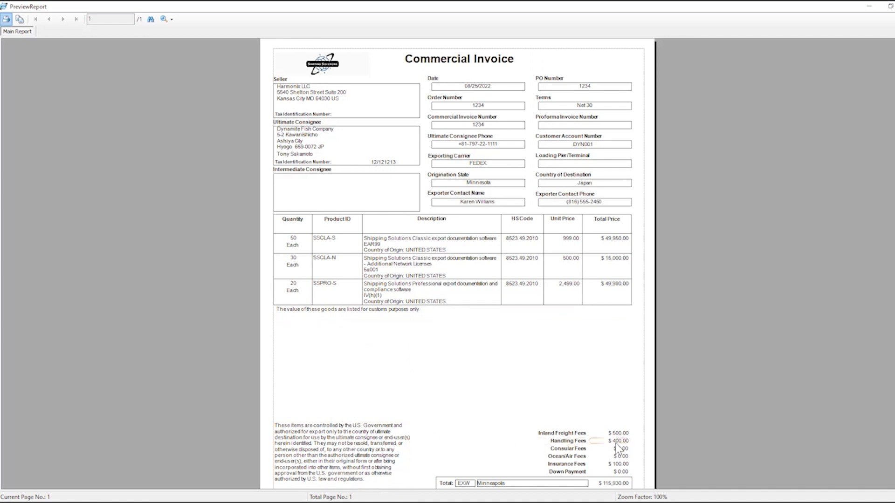
scroll(624, 475, down, 2)
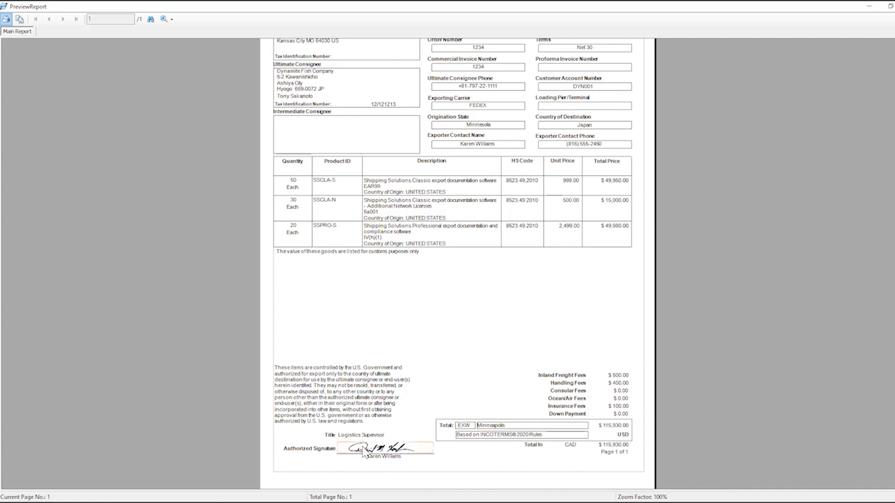
scroll(379, 451, up, 2)
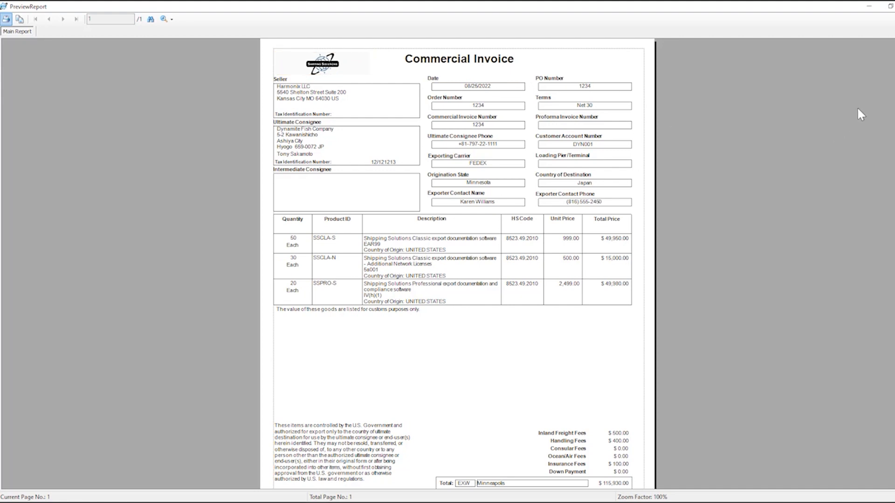
click(894, 6)
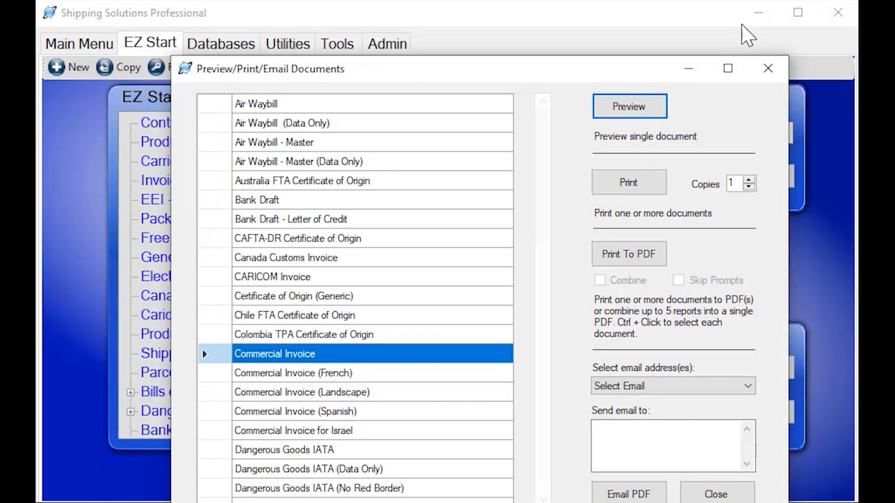
click(765, 68)
Open the Signatures & Logos administration and browse through the stored logo images
click(404, 47)
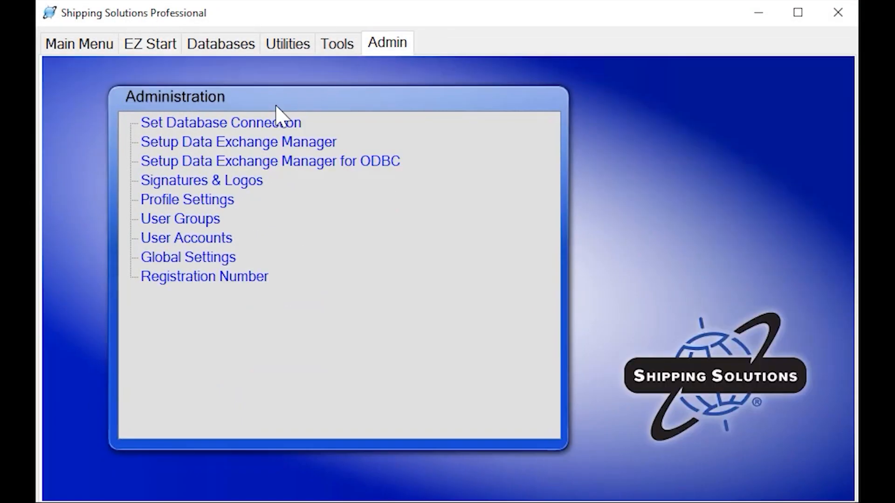
click(217, 191)
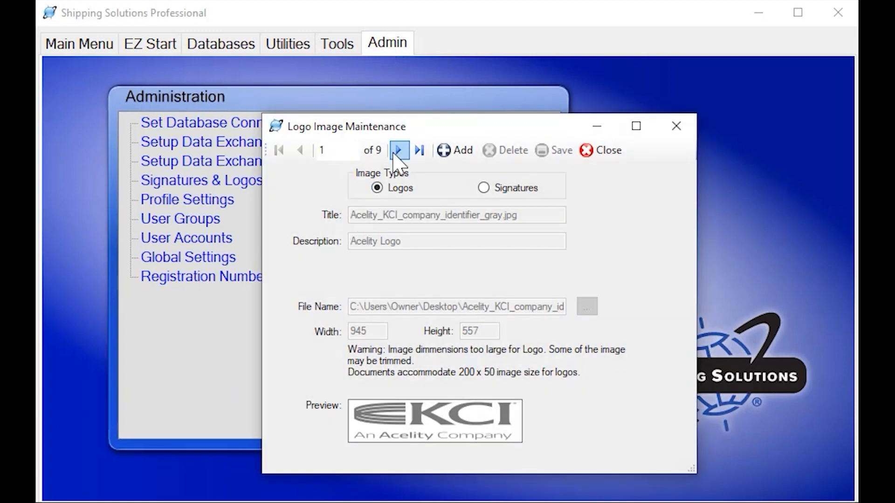
click(397, 151)
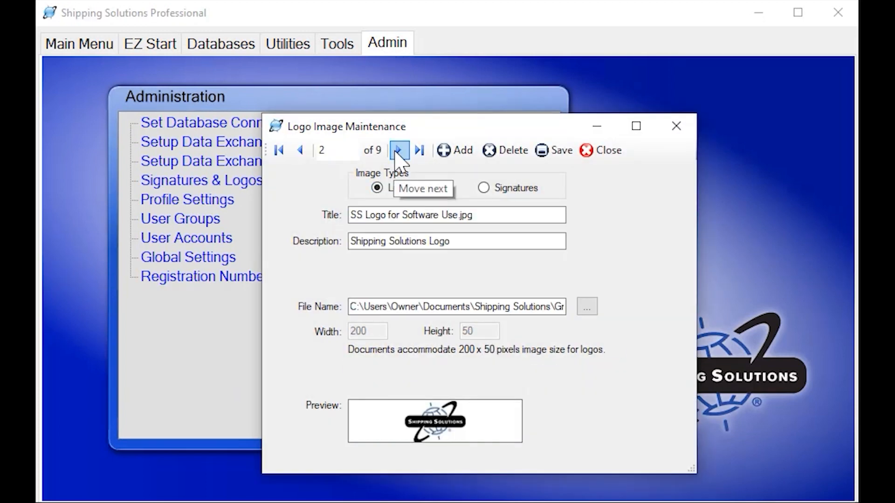
click(397, 151)
click(398, 151)
click(398, 151)
click(397, 151)
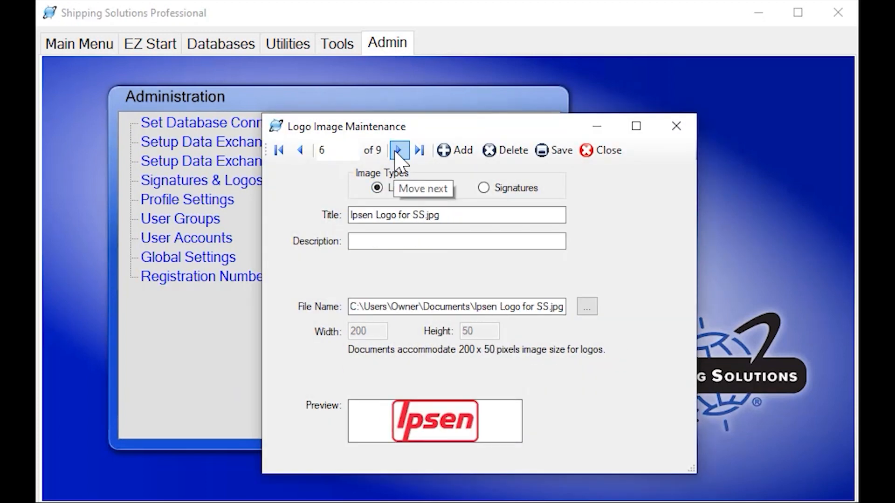
click(398, 151)
Browse through the stored signature images and close the image maintenance form
click(484, 188)
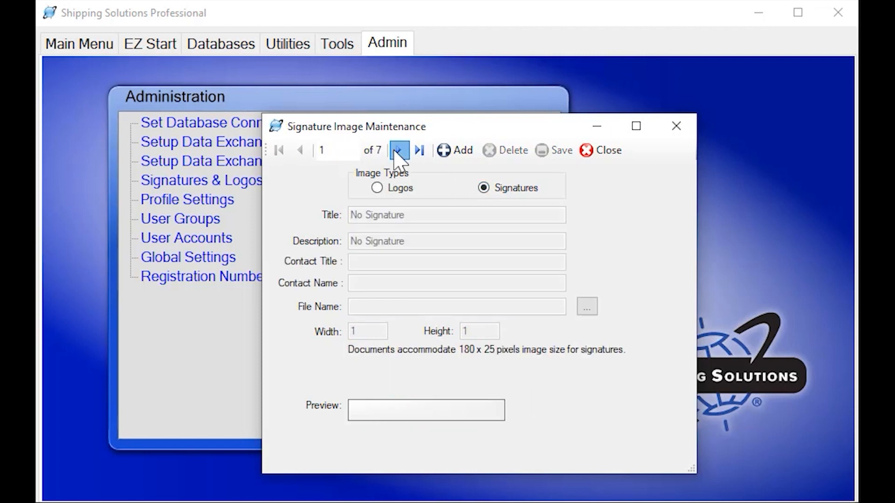
click(398, 150)
click(397, 150)
click(397, 150)
click(397, 151)
click(397, 151)
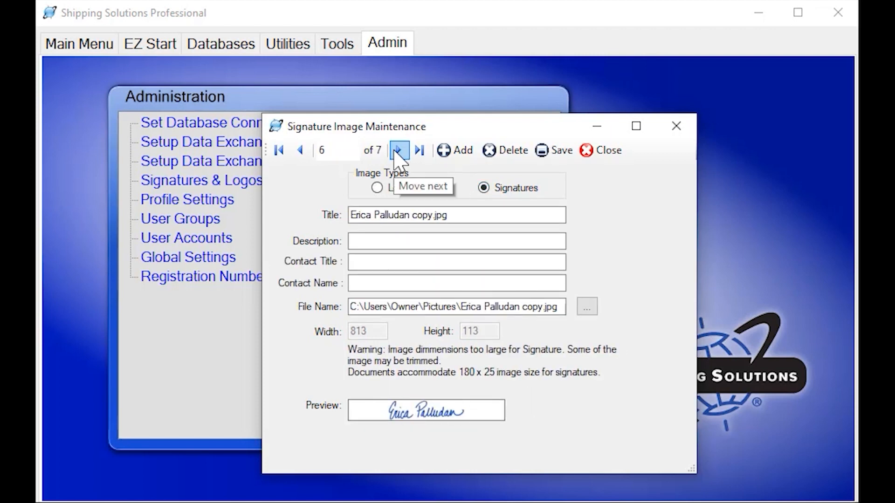
click(605, 150)
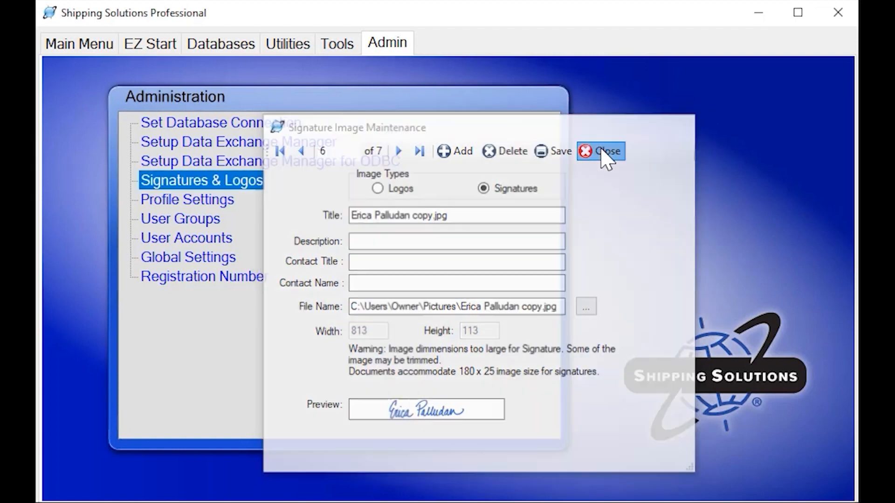
Open the customization properties of the Commercial Invoice document and review its date format and Schedule B digits options
click(347, 55)
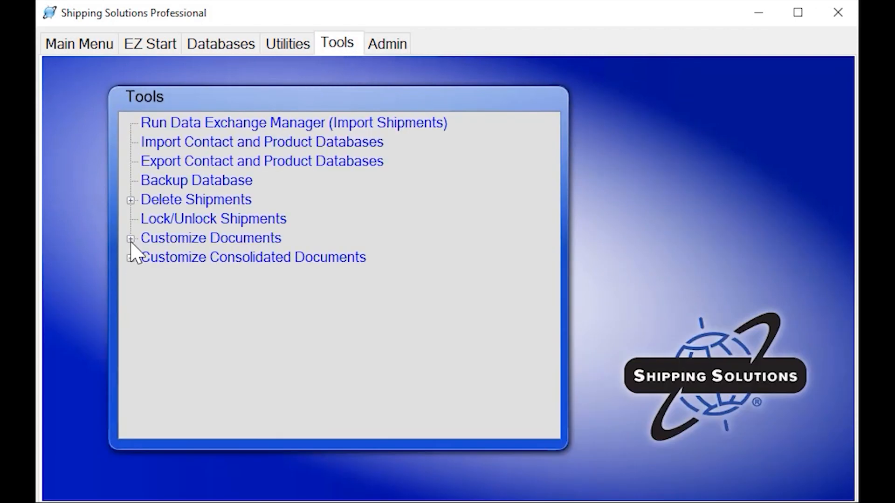
click(131, 240)
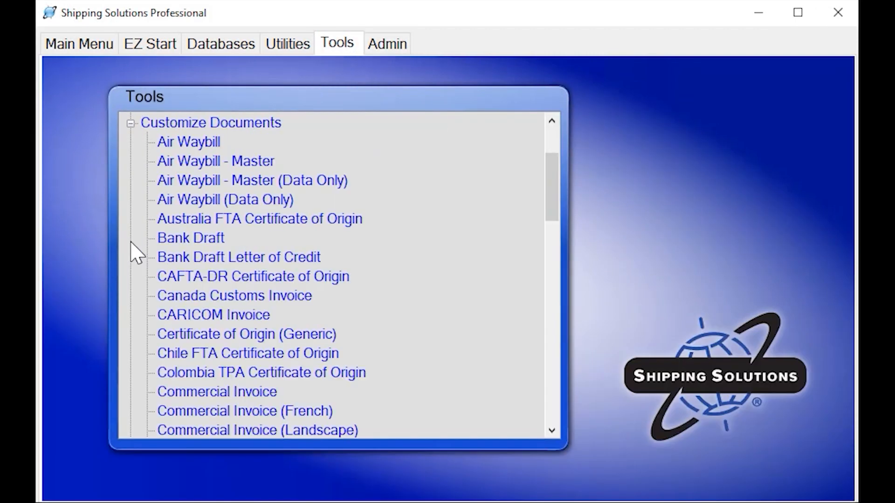
double_click(229, 393)
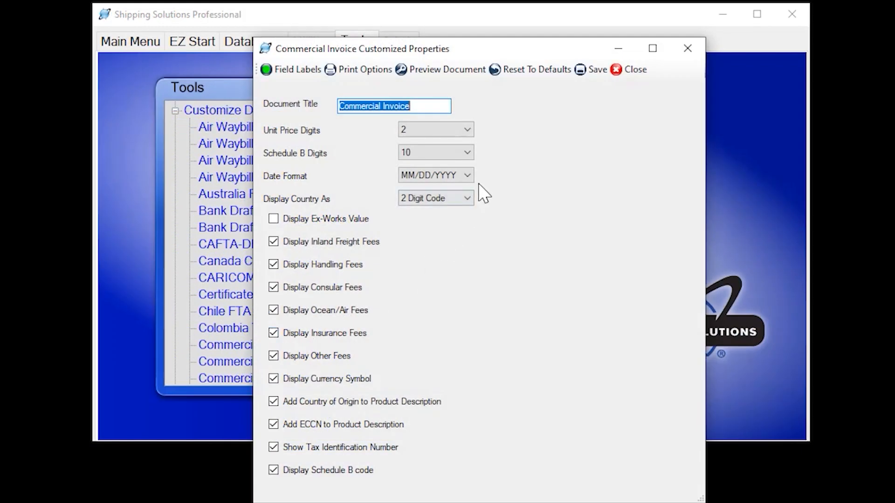
click(467, 175)
click(505, 181)
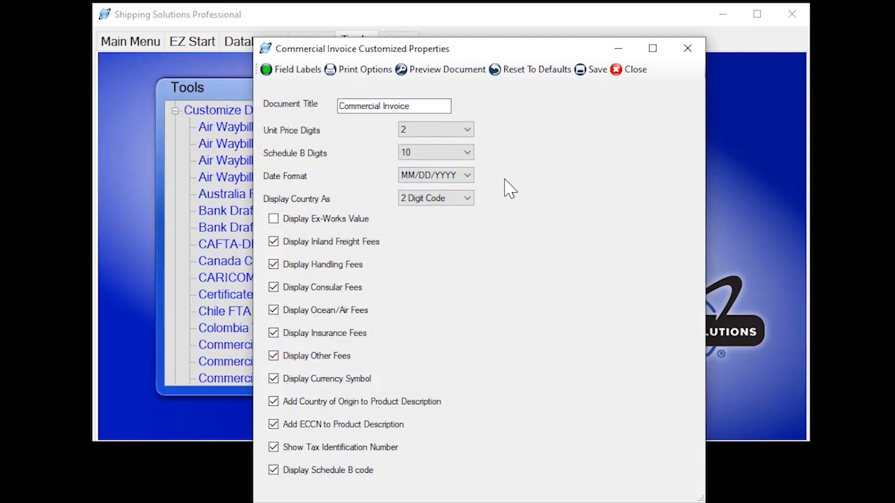
click(467, 153)
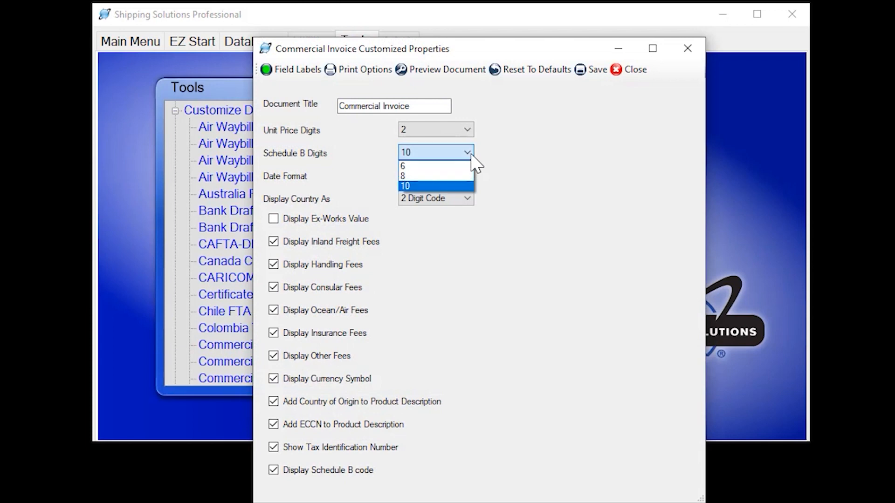
click(518, 159)
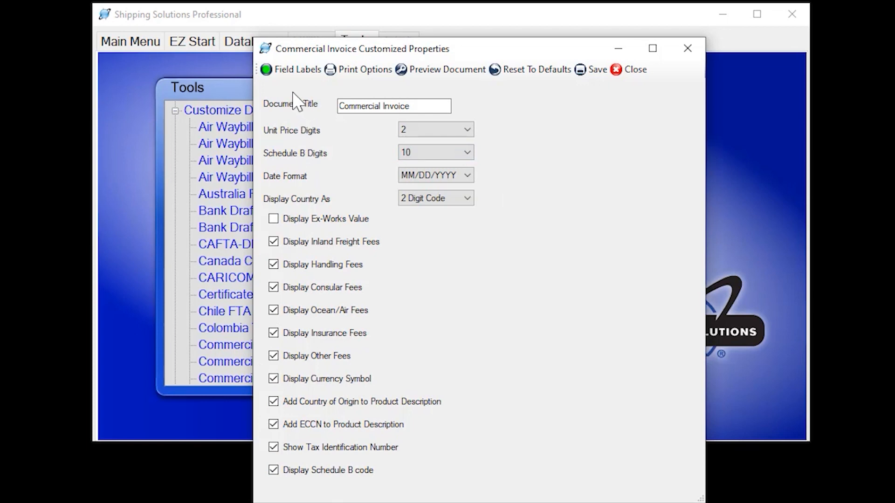
Review the customizable field labels of the Commercial Invoice, cancel without changes, and close its customized properties
click(274, 72)
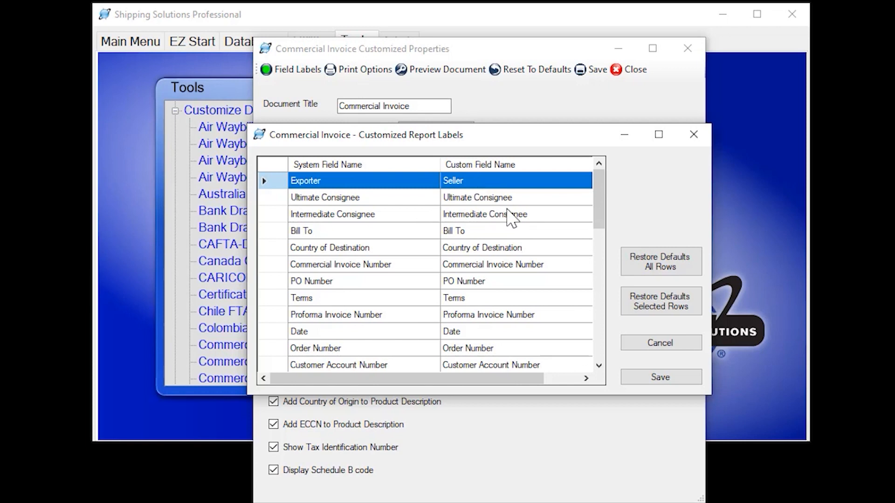
click(660, 343)
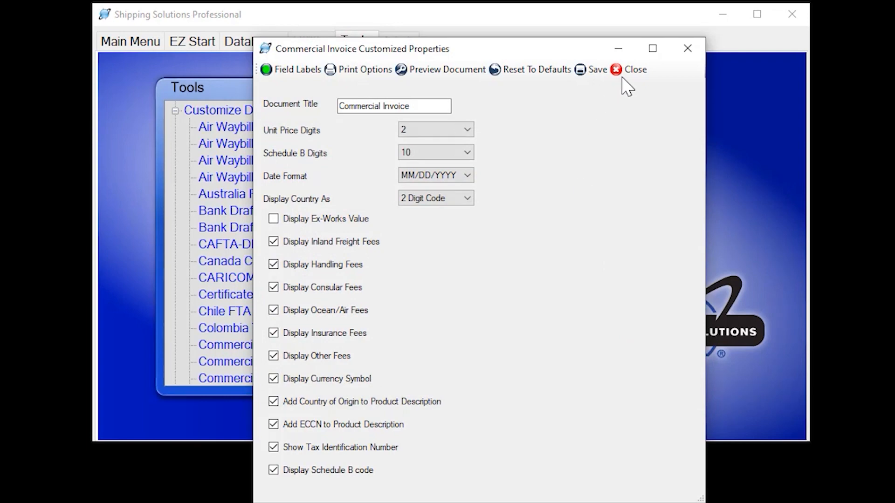
click(620, 71)
Open the shipment's Preview/Print/Email document list from EZ Start, check the email recipient choices and look through all available documents
click(186, 43)
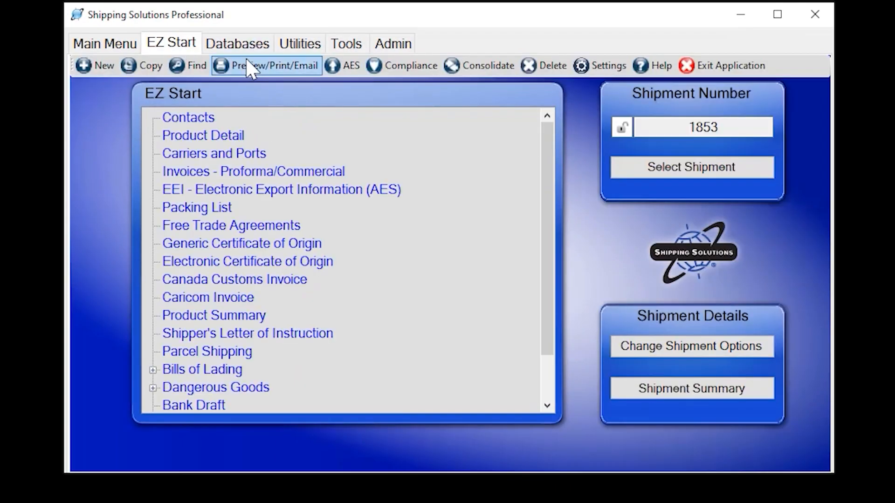
click(262, 70)
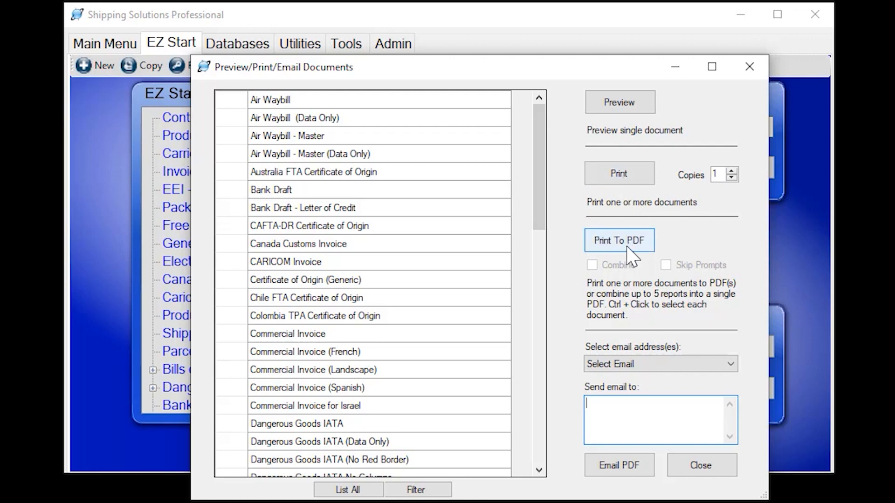
click(728, 368)
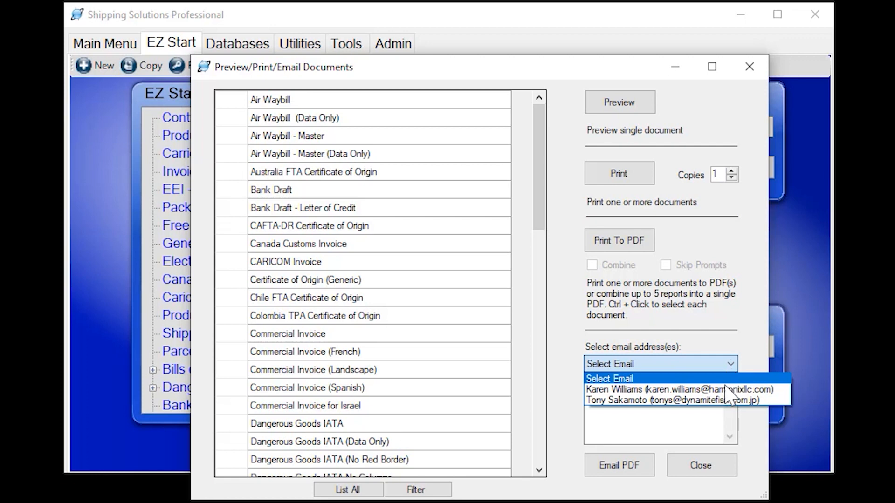
click(731, 357)
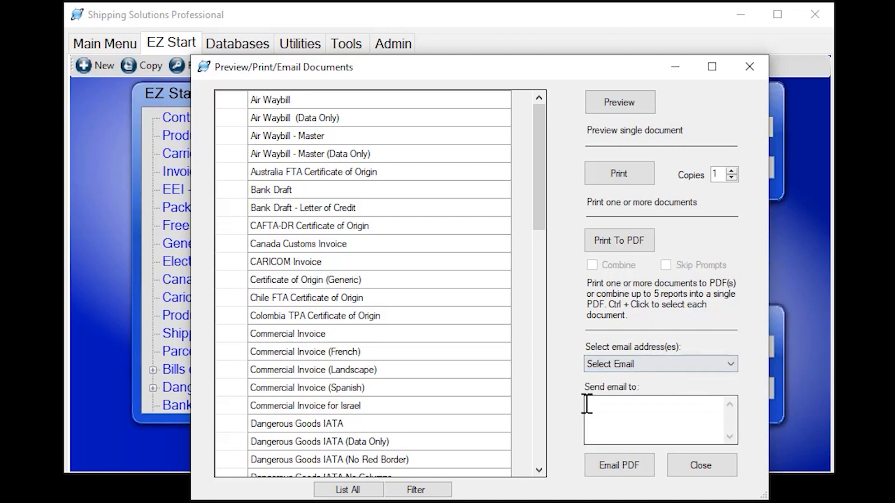
click(593, 412)
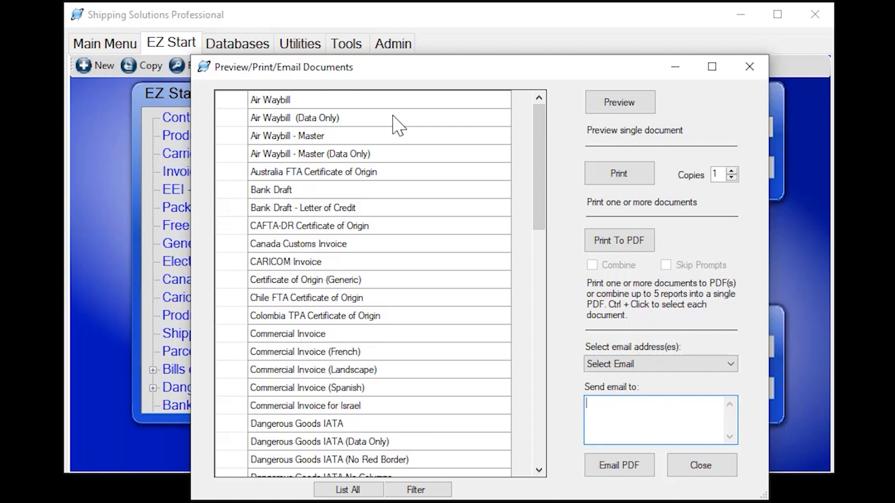
scroll(393, 118, down, 5)
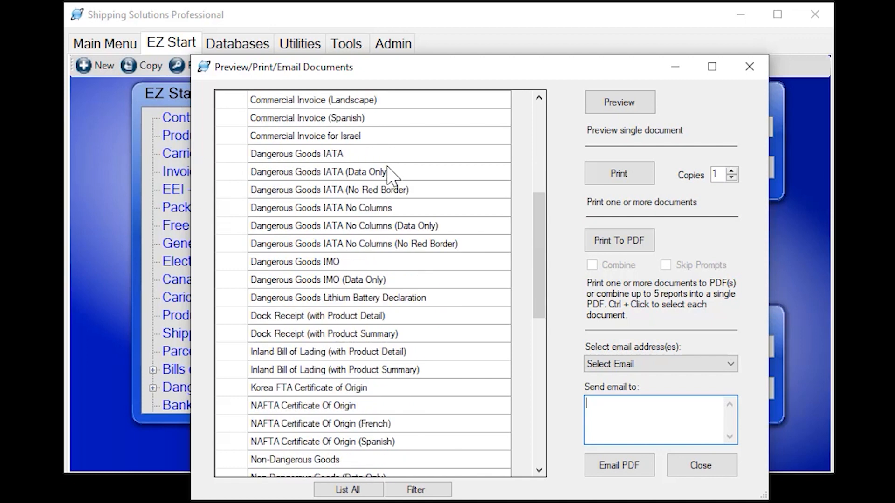
scroll(395, 244, down, 3)
scroll(396, 247, down, 1)
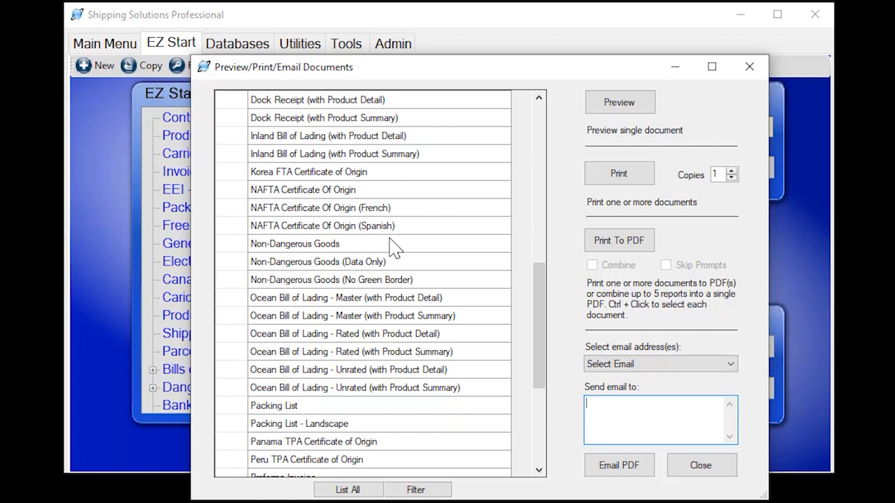
scroll(393, 247, down, 4)
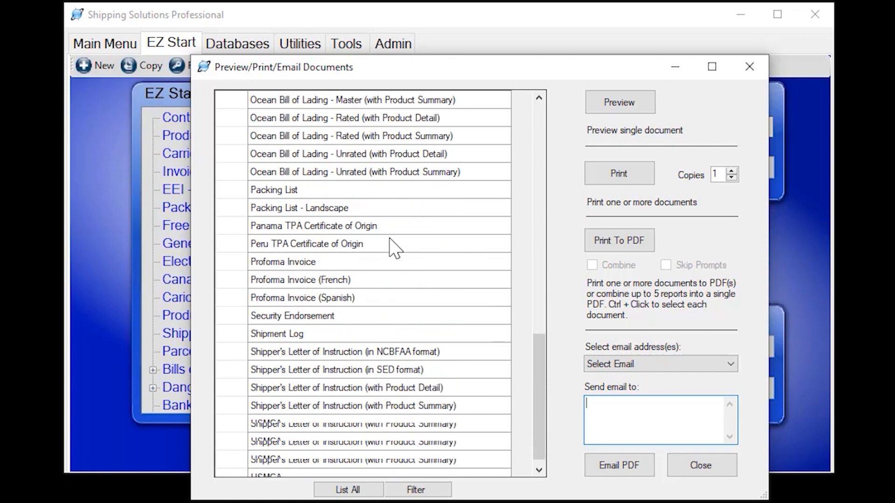
scroll(394, 247, down, 1)
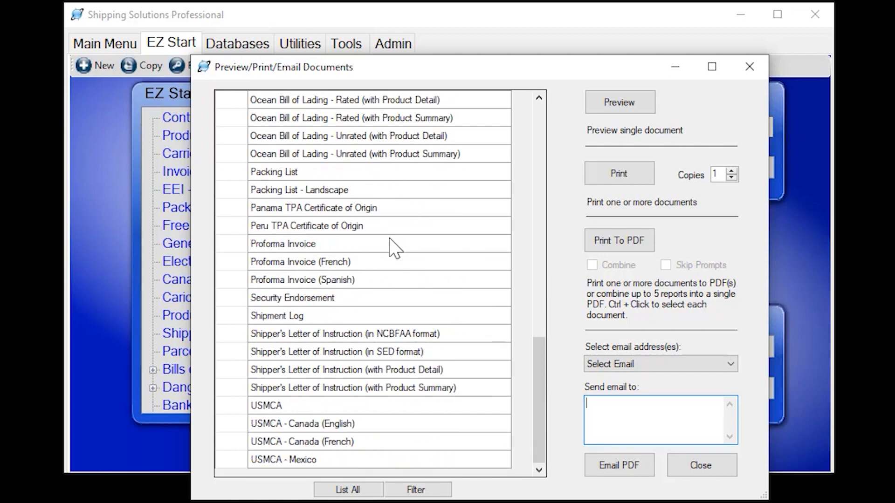
Filter the document list to only Certificate of Origin (Generic), Commercial Invoice, Packing List and USMCA, and save the filter
click(441, 489)
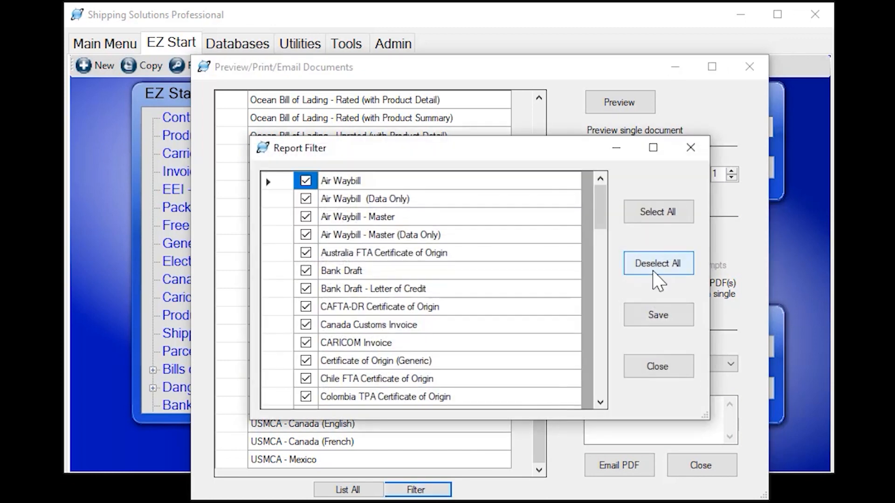
click(634, 264)
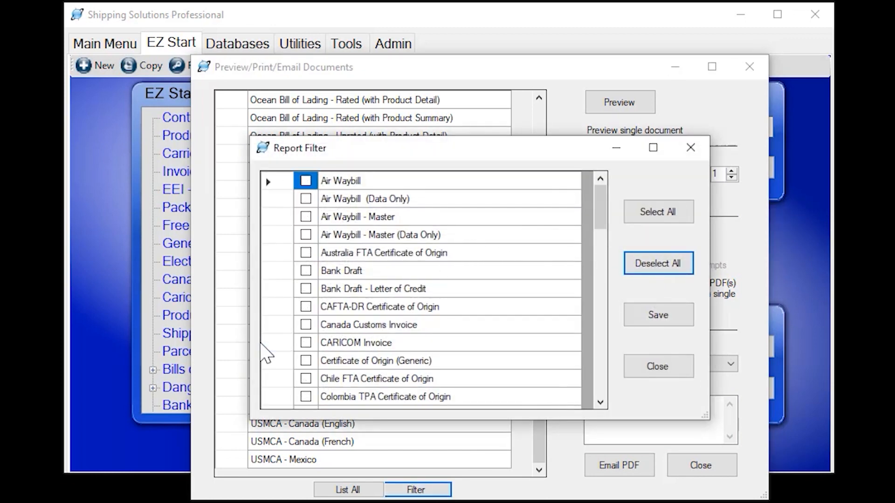
click(306, 361)
scroll(306, 361, down, 1)
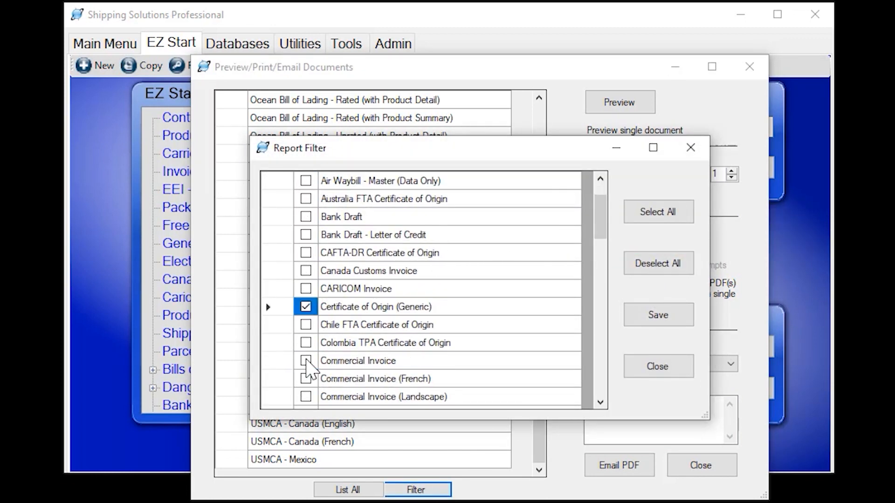
click(306, 361)
scroll(333, 354, down, 9)
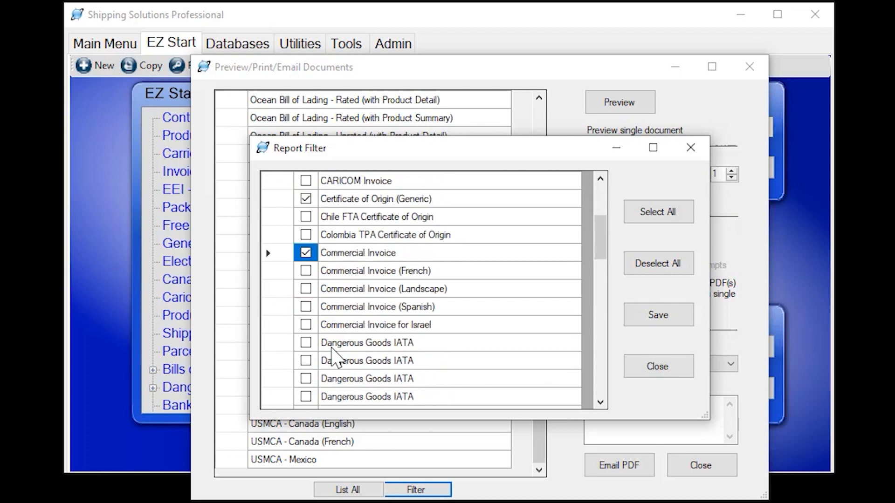
scroll(333, 354, down, 5)
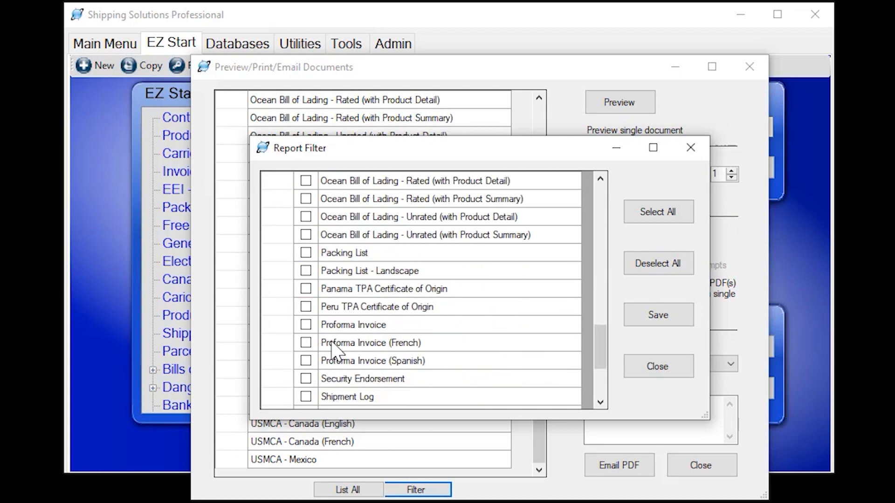
click(305, 253)
scroll(313, 273, down, 3)
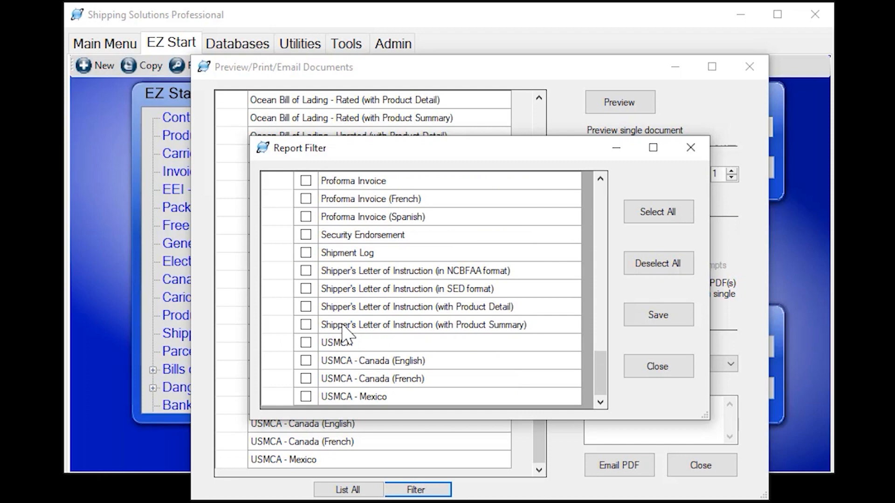
click(306, 343)
click(658, 315)
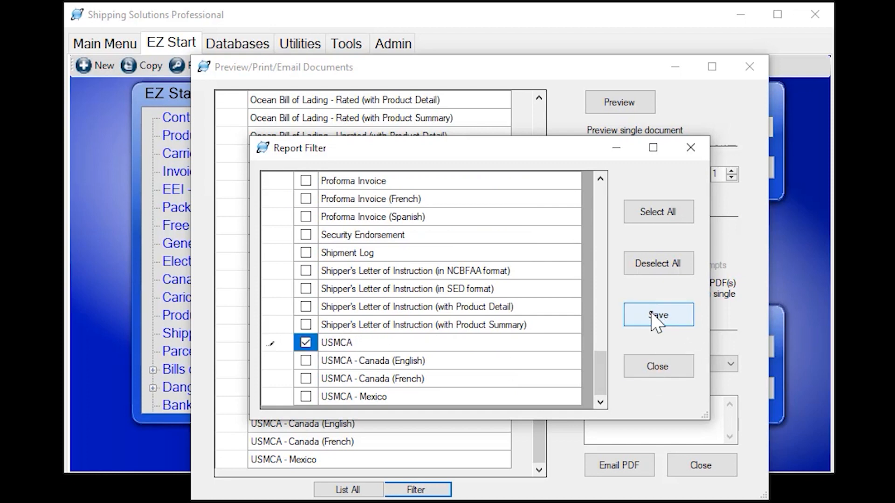
click(654, 371)
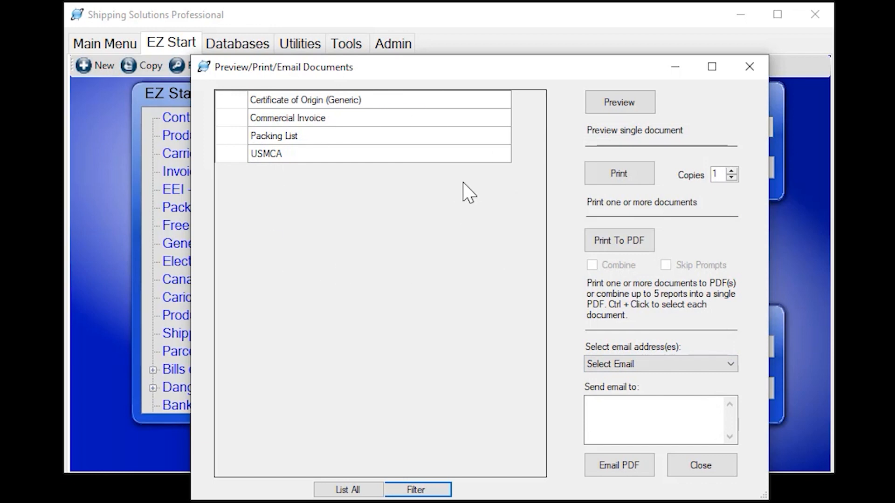
Reset the report filter to include all documents, and close the filter and the document list
click(439, 489)
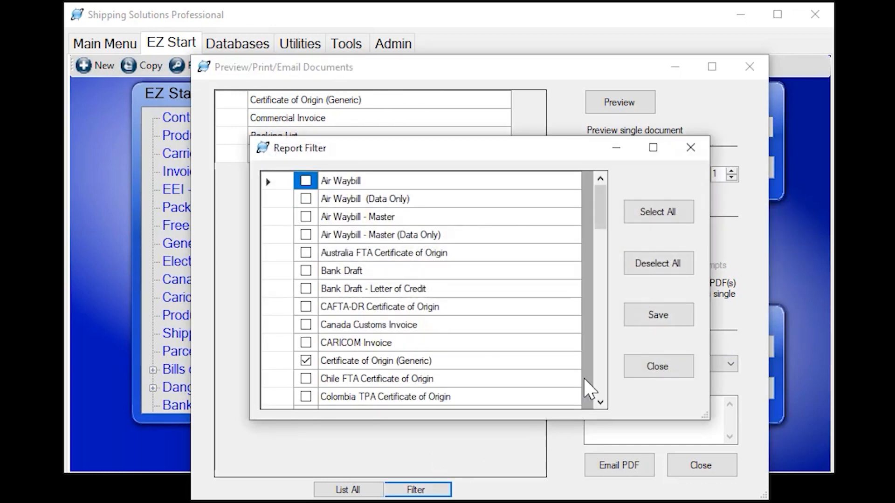
click(658, 215)
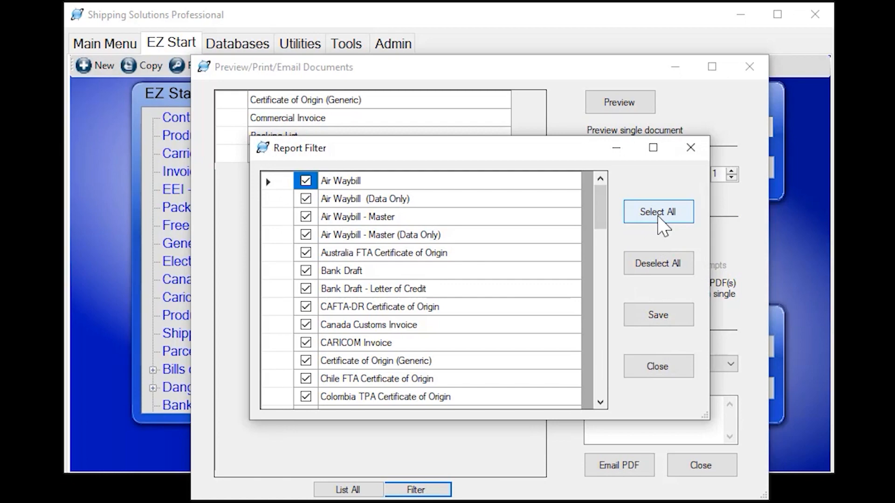
click(658, 368)
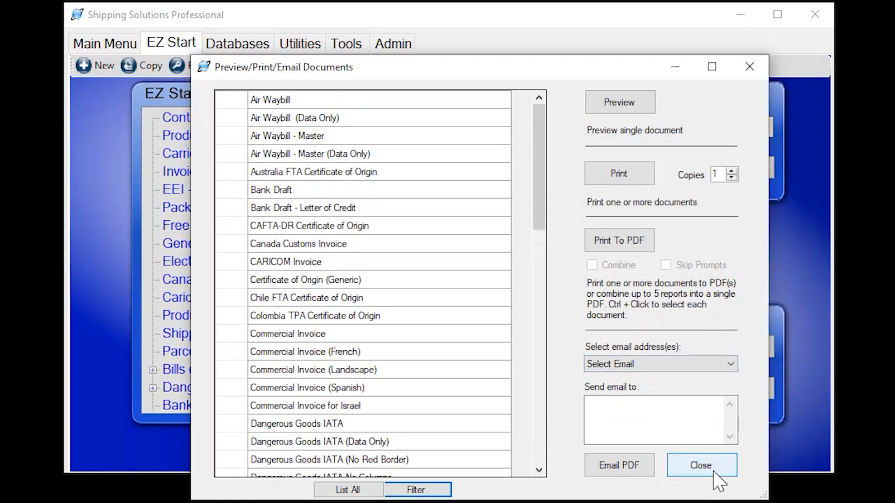
click(715, 471)
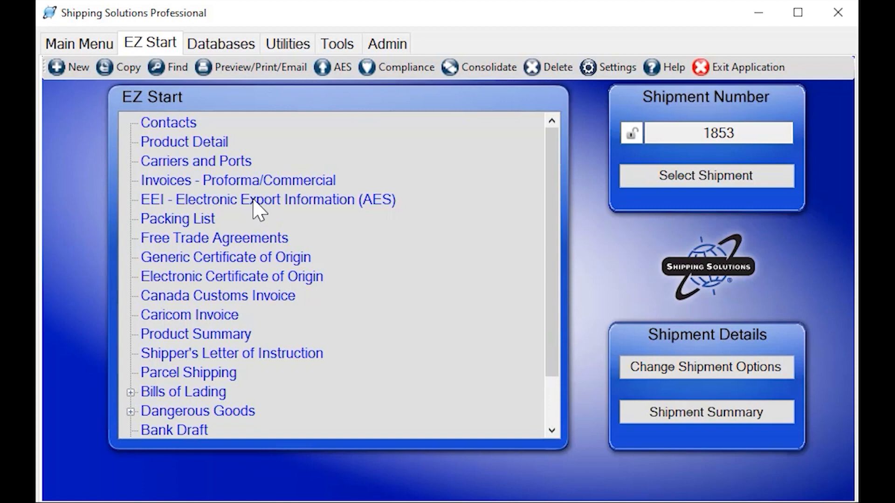
Open the EEI (AES) form and enter shipment reference number 1234, export date 8/25/2022 and state of origin Minnesota
double_click(237, 201)
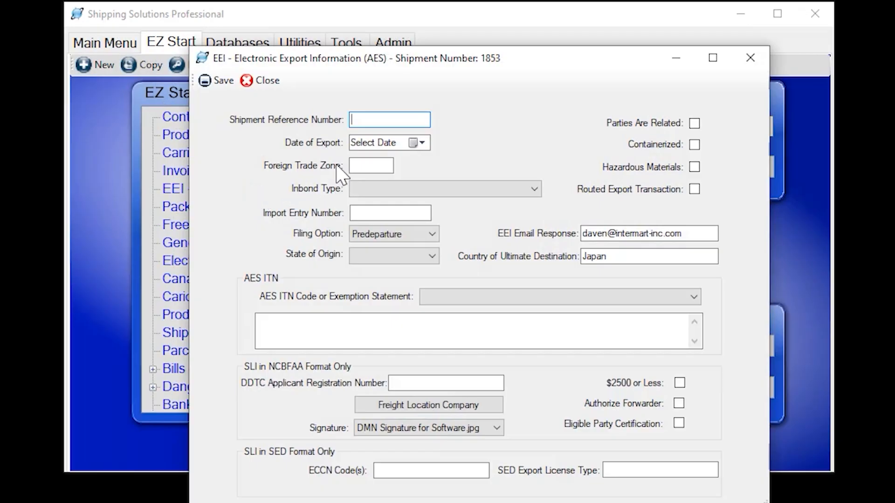
text(1234)
click(418, 142)
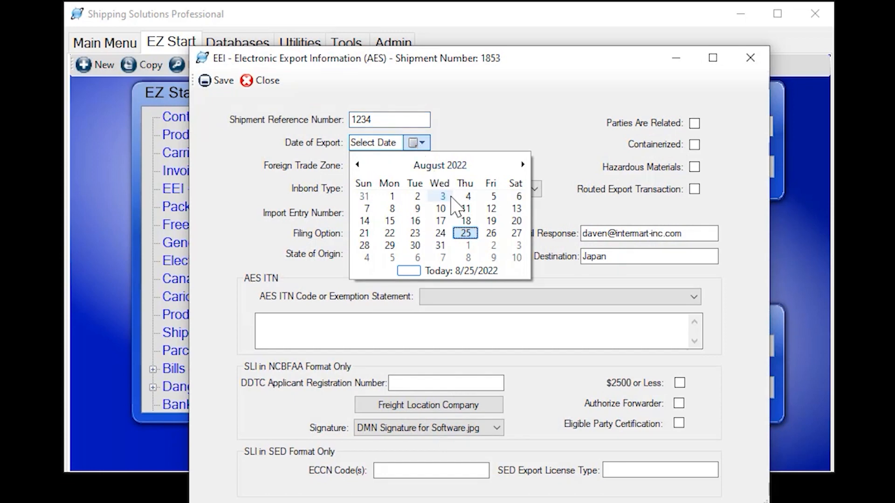
click(465, 233)
click(401, 254)
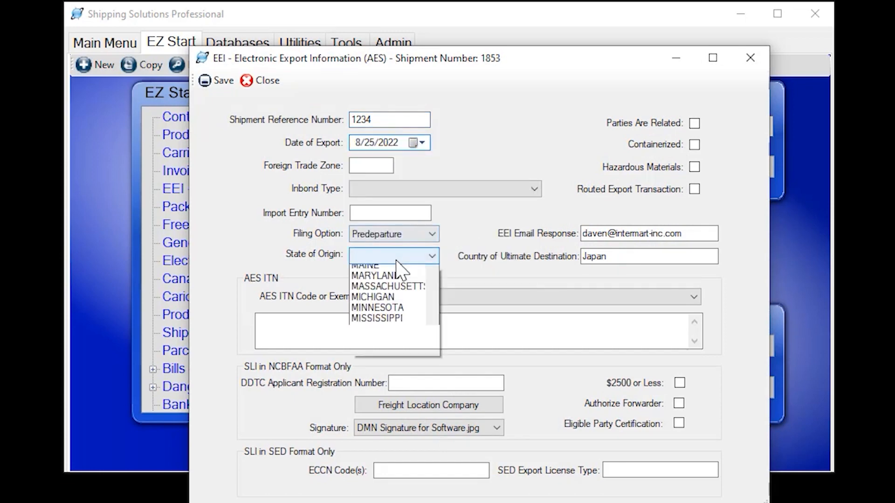
click(379, 502)
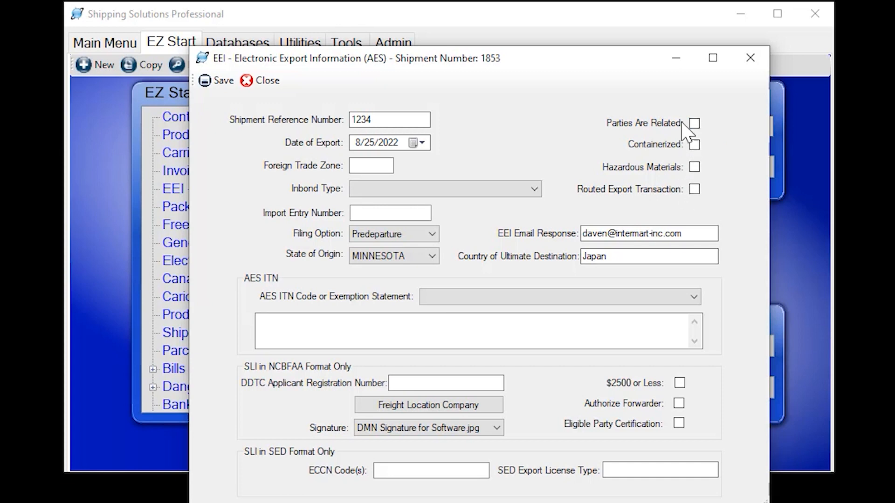
click(692, 233)
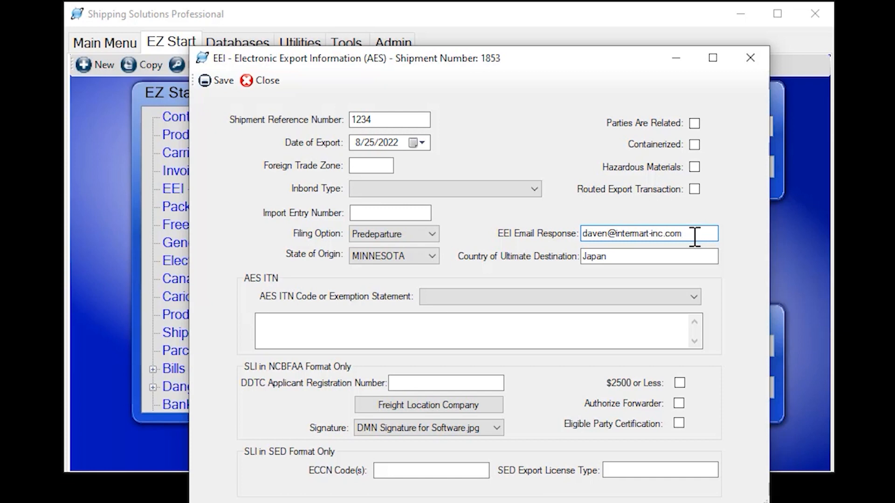
Choose "AES Exemption: Canada Shipment" as the AES ITN exemption statement
click(294, 324)
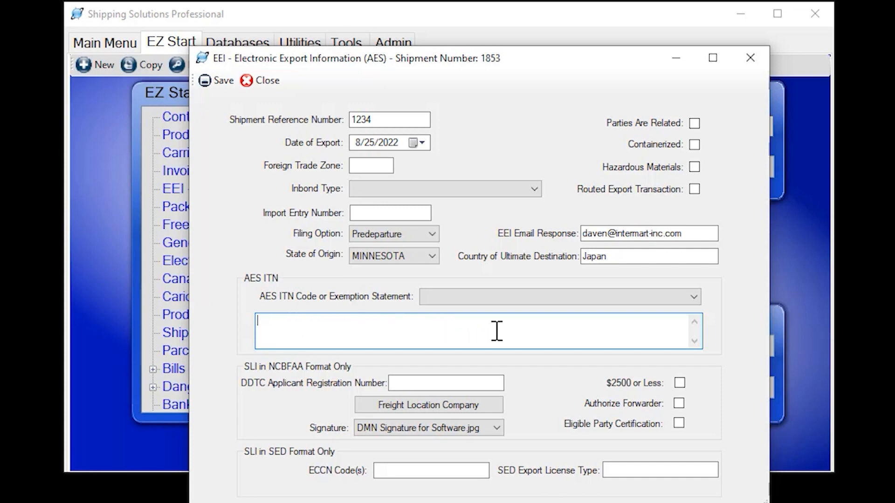
click(692, 299)
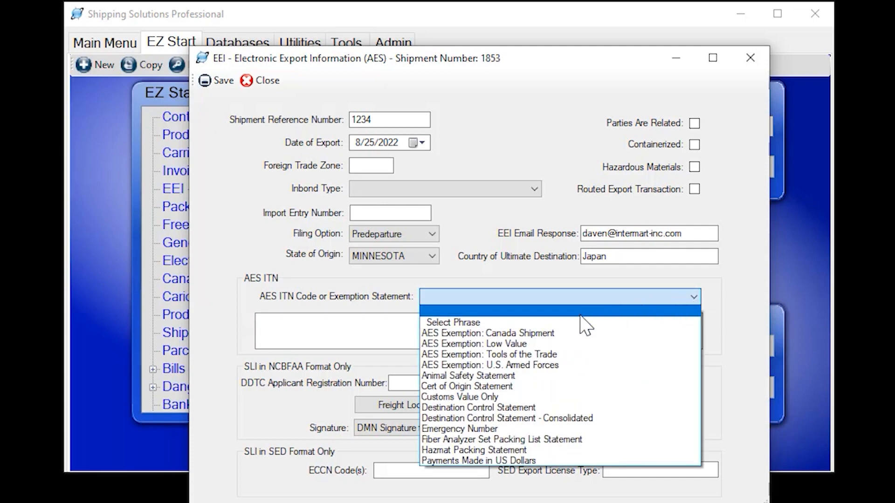
click(520, 334)
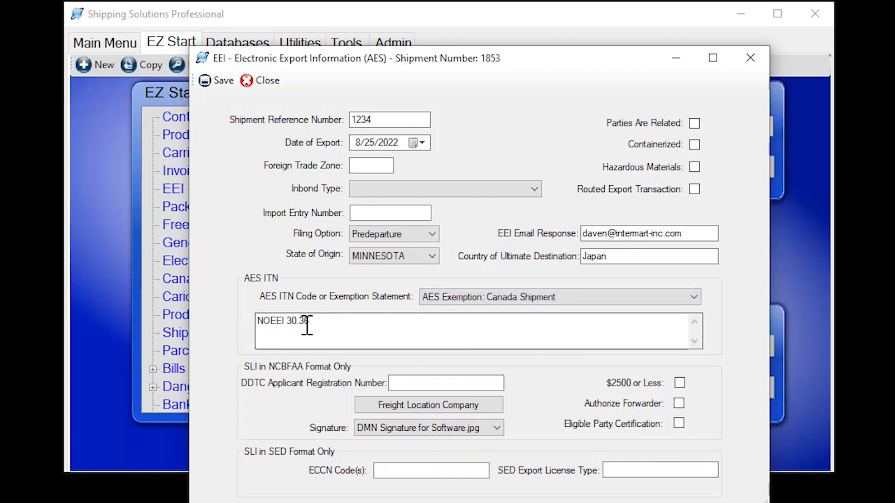
Clear the text NOEEI 30.36 from the AES ITN statement, and save and close the EEI form
click(332, 322)
drag(331, 322, 175, 276)
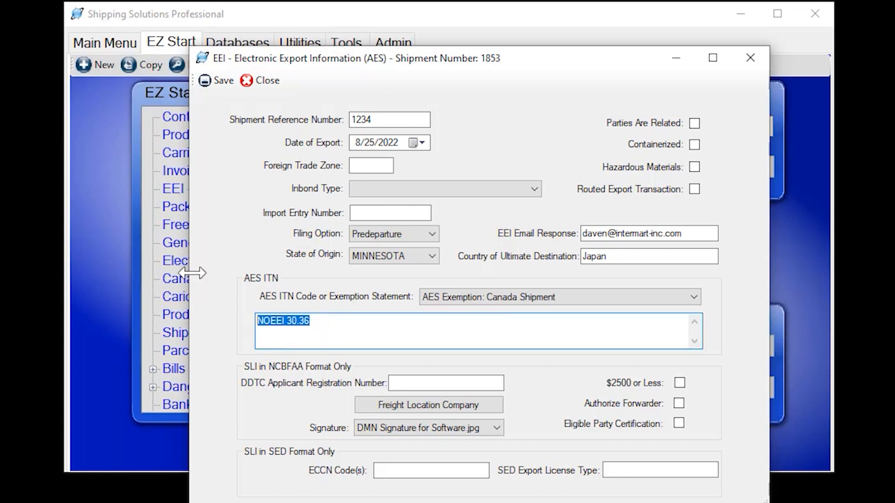
key(BackSpace)
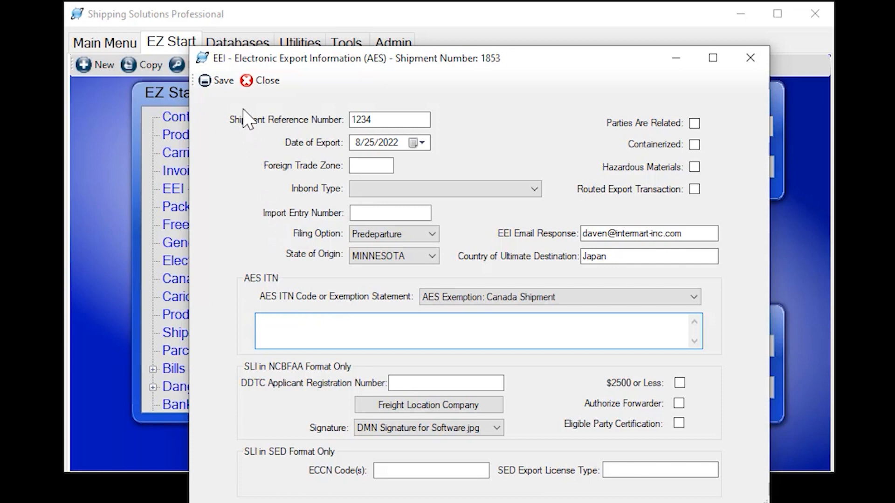
click(215, 81)
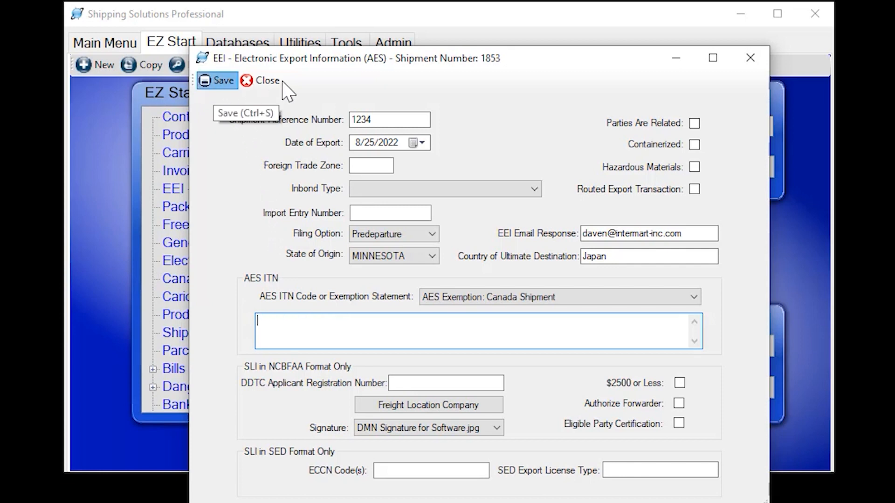
click(270, 81)
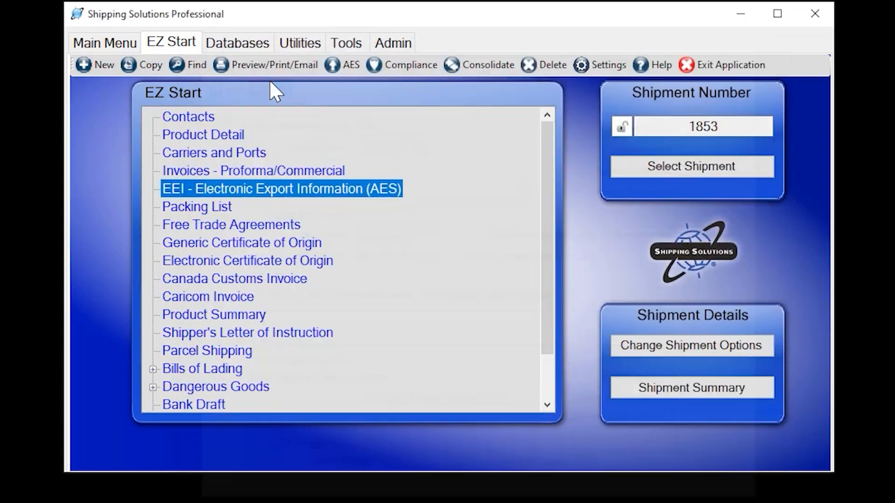
Open the AES submission for the shipment and review the list of empty fields that AES may require
click(348, 70)
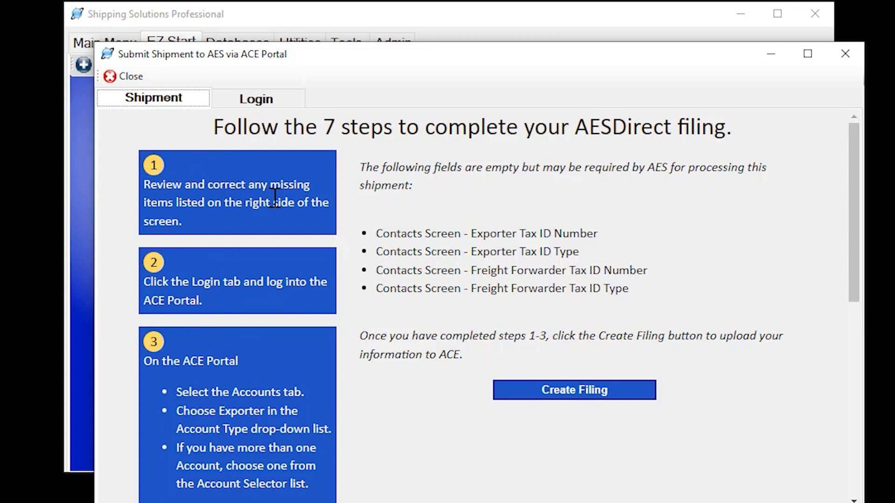
click(380, 232)
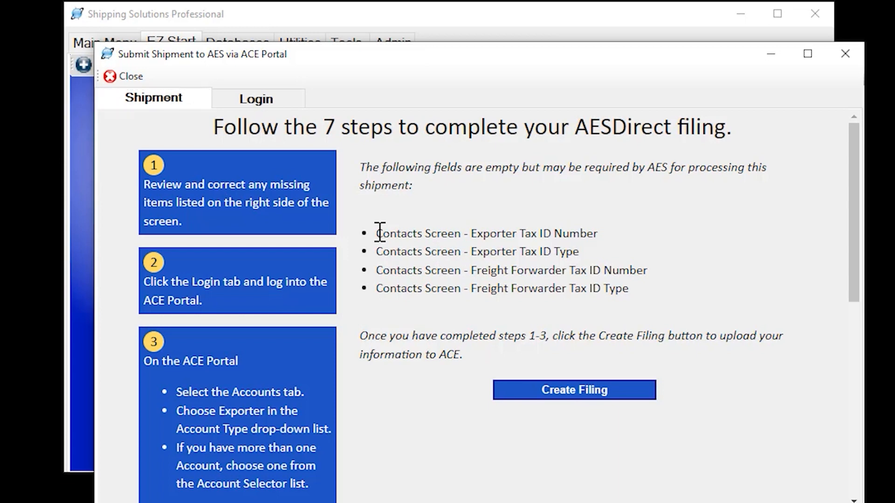
drag(380, 232, 638, 306)
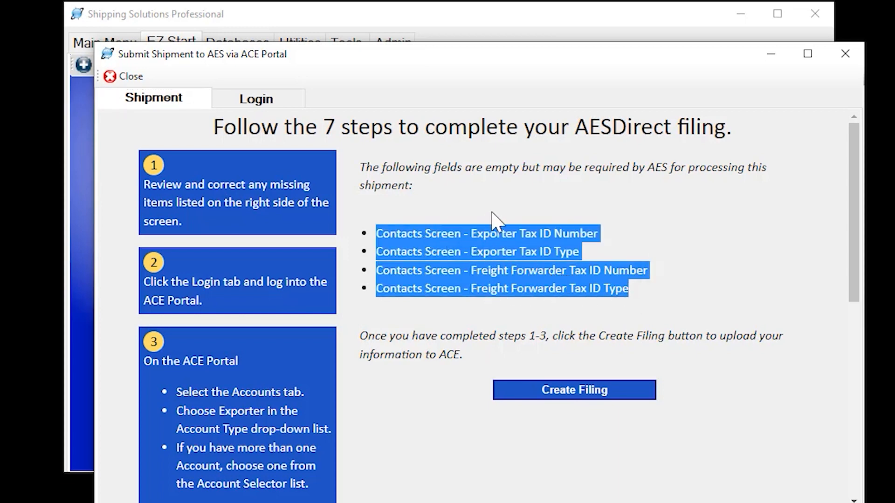
click(467, 209)
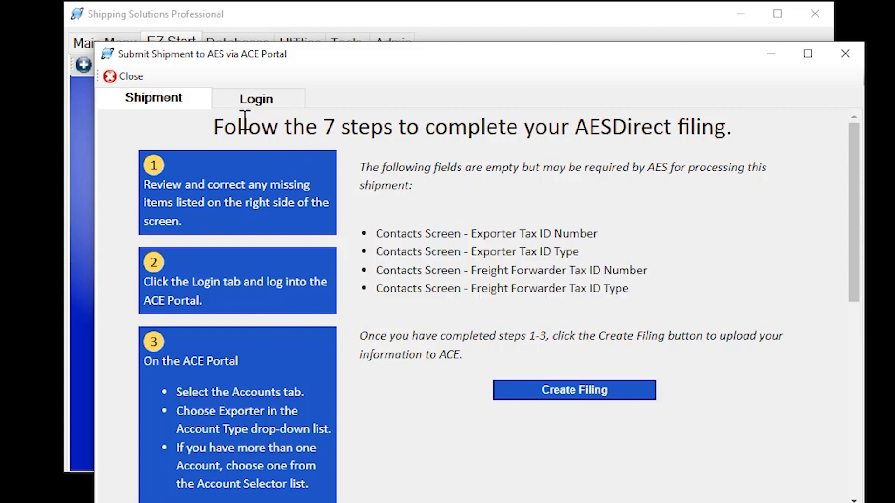
View the ACE Portal login page for the AES submission, and close the submission window
click(256, 101)
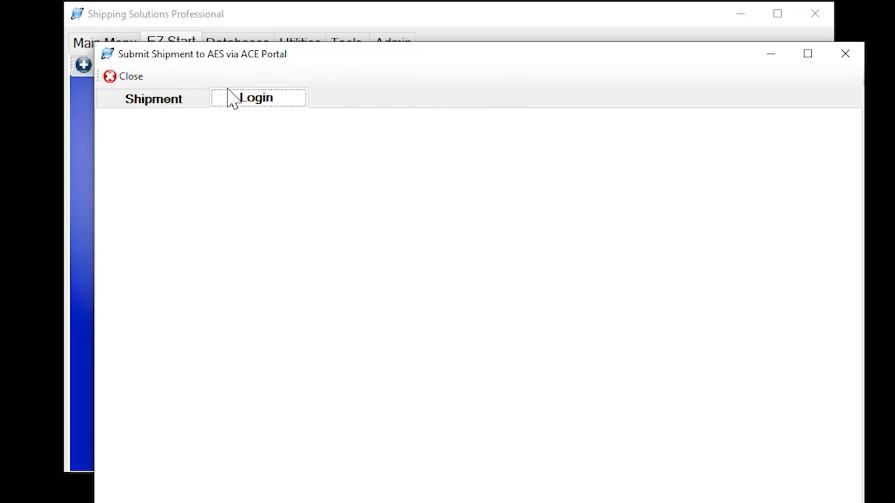
click(125, 77)
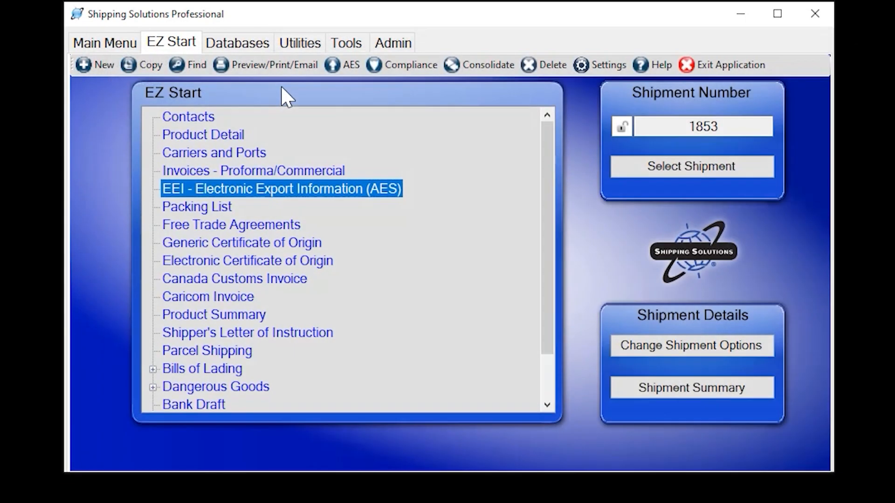
click(353, 65)
click(245, 102)
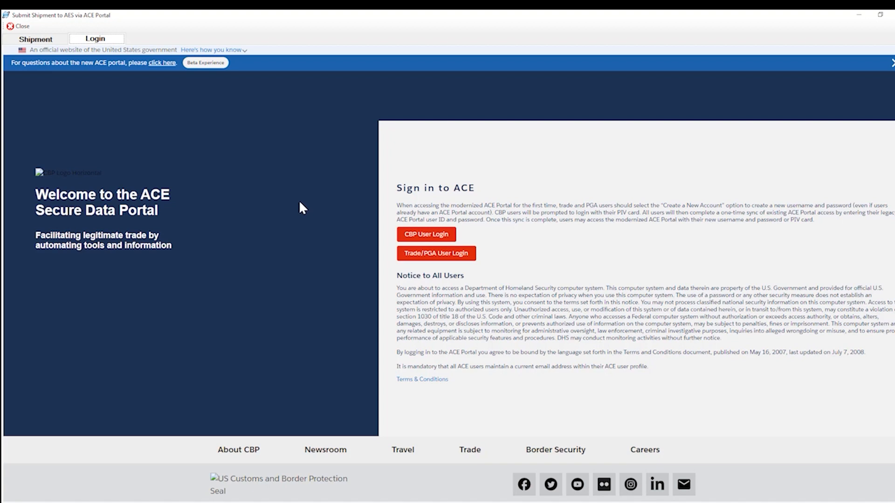
click(19, 26)
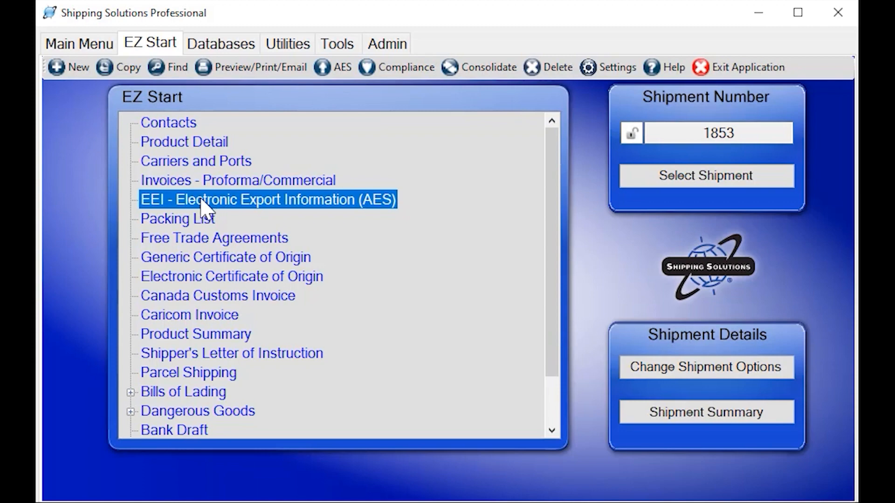
Look over the Electronic Certificate of Origin form for the shipment and close it
double_click(238, 276)
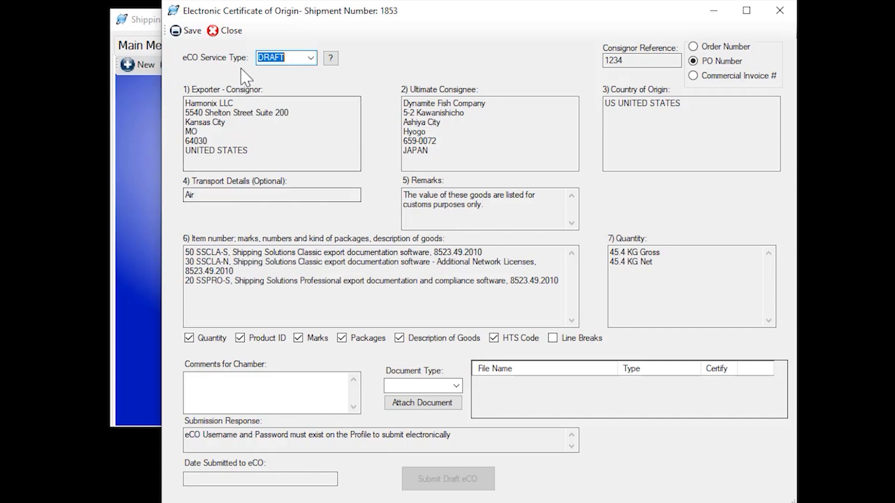
click(235, 33)
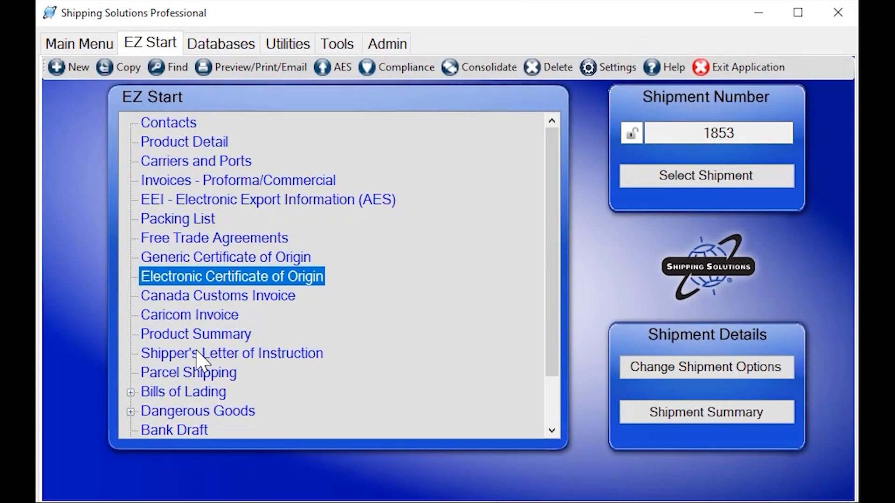
Review the UPS and FedEx options in the shipment's Parcel Shipping form and close it
click(196, 374)
double_click(196, 375)
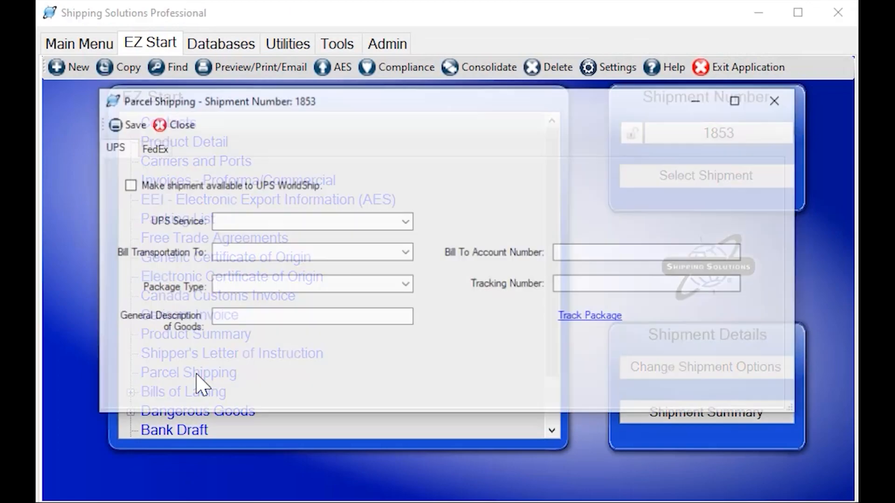
click(157, 148)
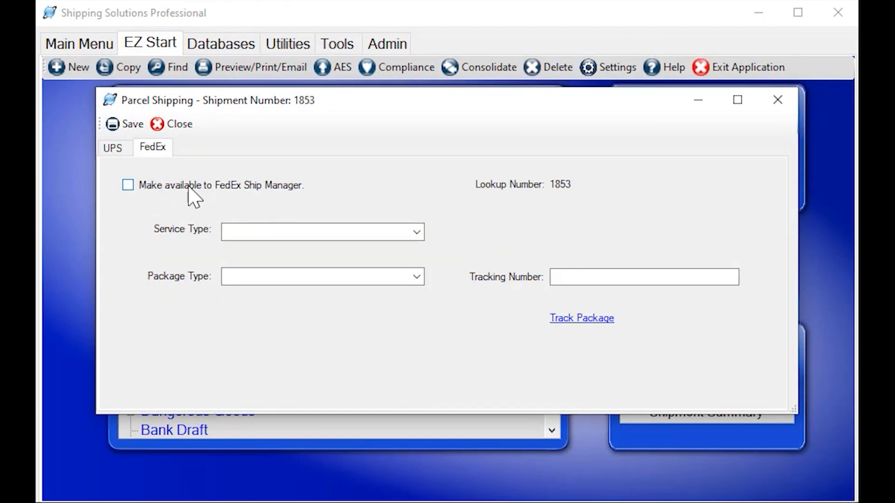
click(114, 149)
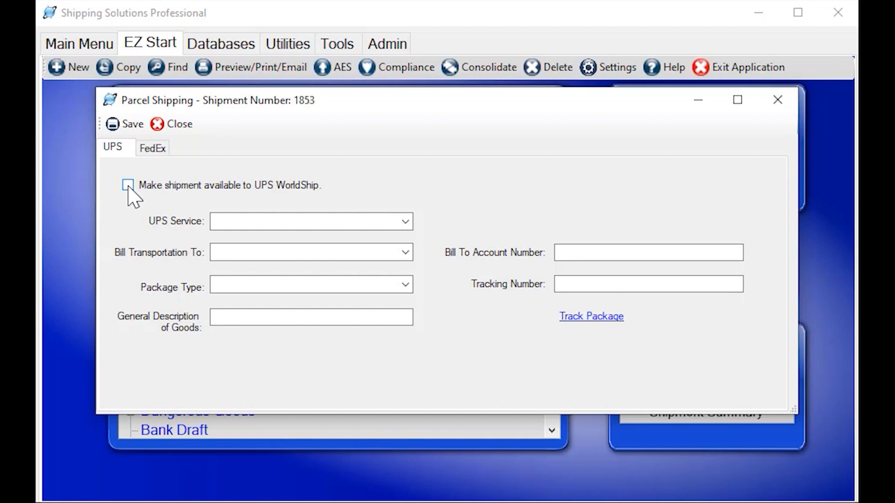
click(161, 149)
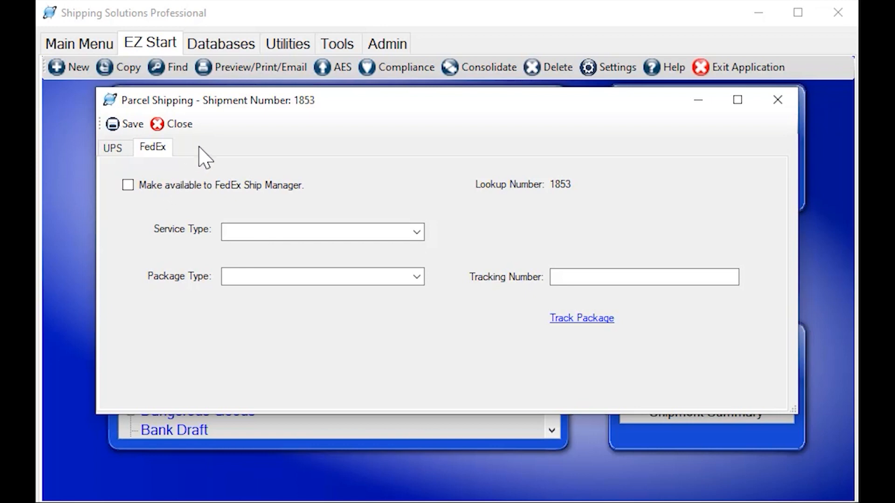
click(190, 125)
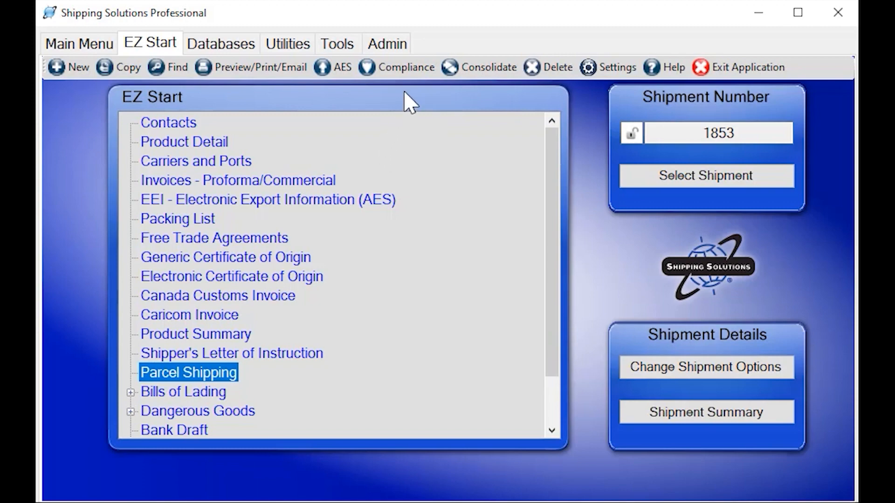
Open the Export Compliance Module and run Restricted Party Screening on the shipment
click(404, 69)
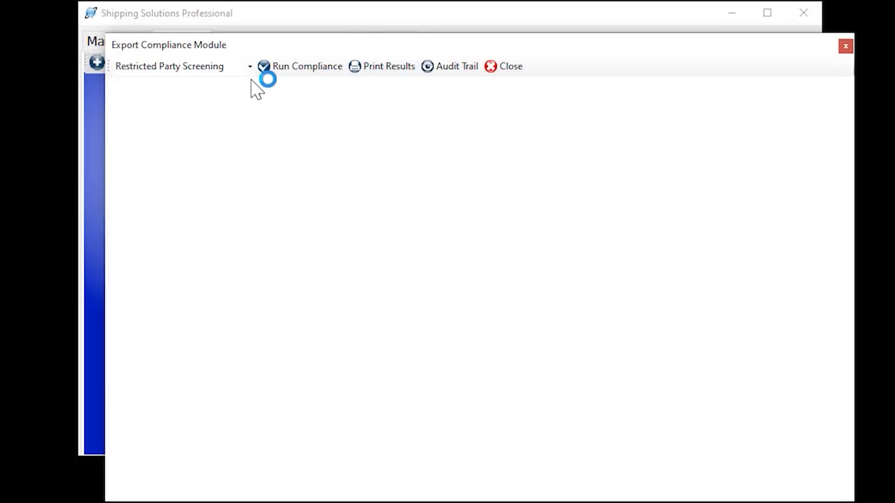
click(251, 67)
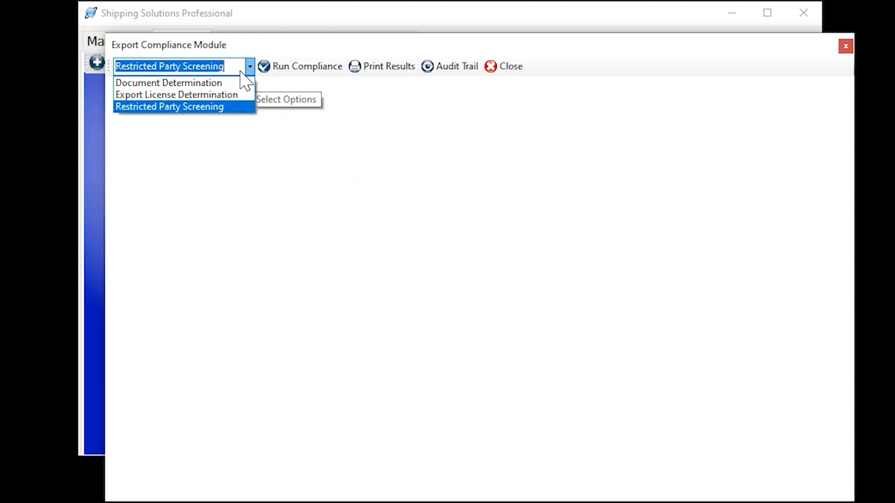
click(215, 107)
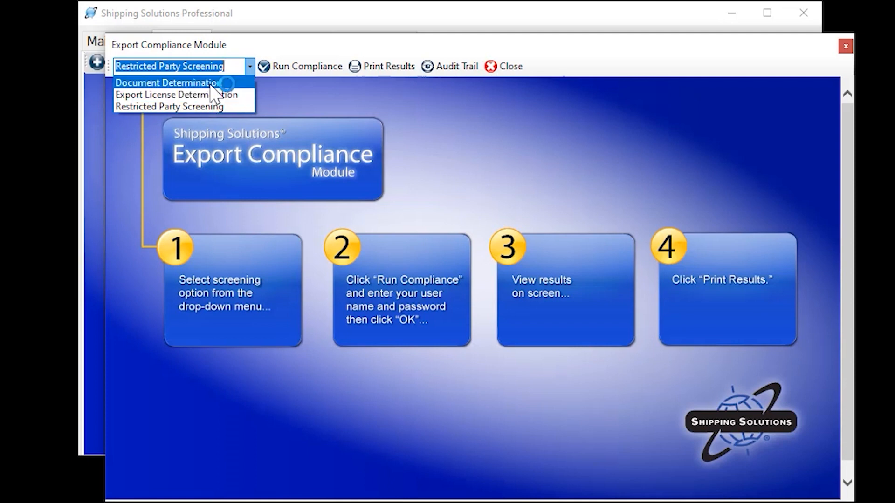
click(196, 107)
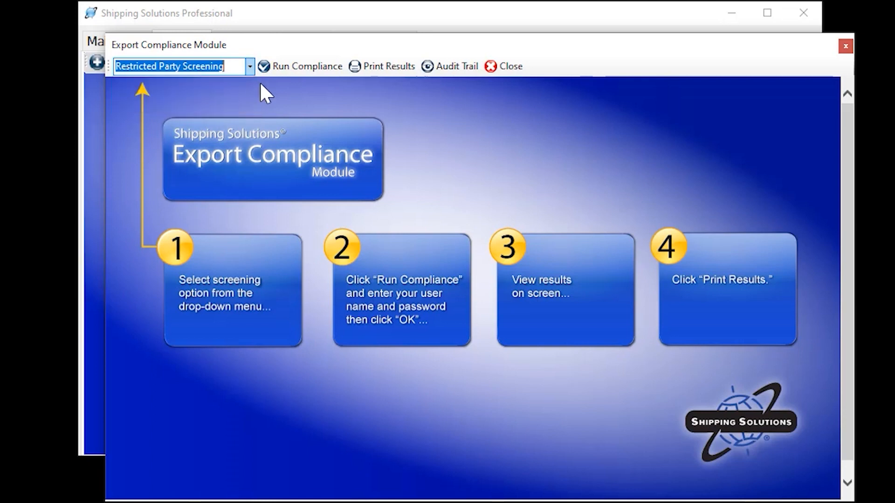
click(299, 68)
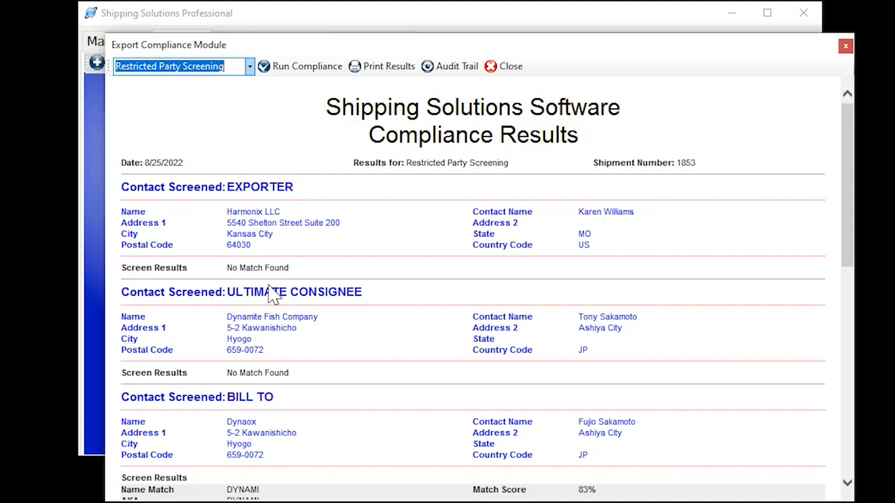
Examine the Bill To contact's screening results, and view and close the shipment's compliance audit trail
scroll(282, 240, down, 7)
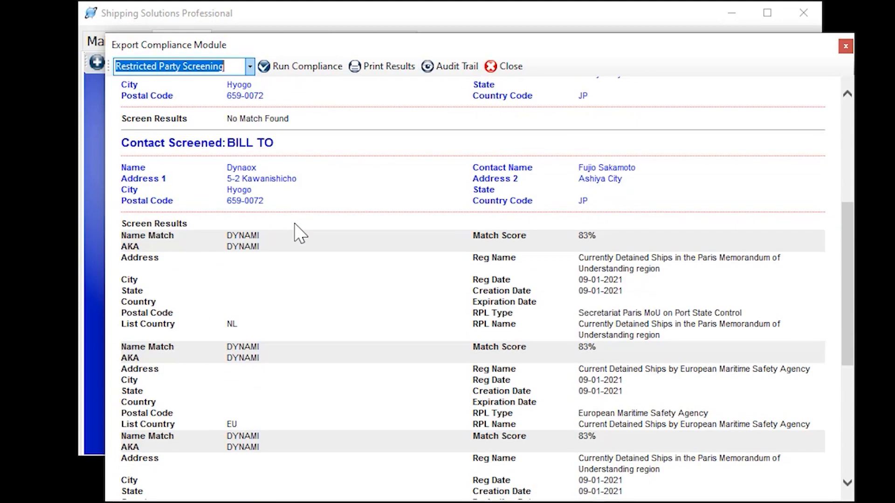
scroll(303, 228, down, 2)
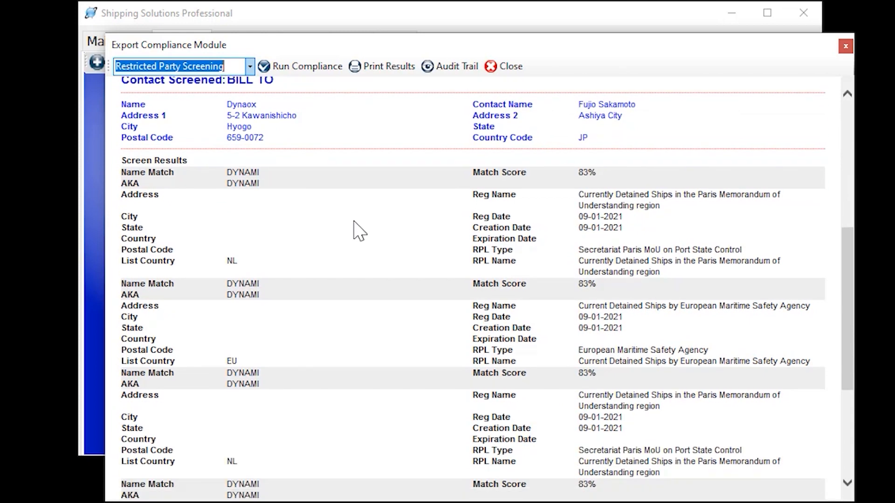
middle_click(404, 279)
middle_click(421, 260)
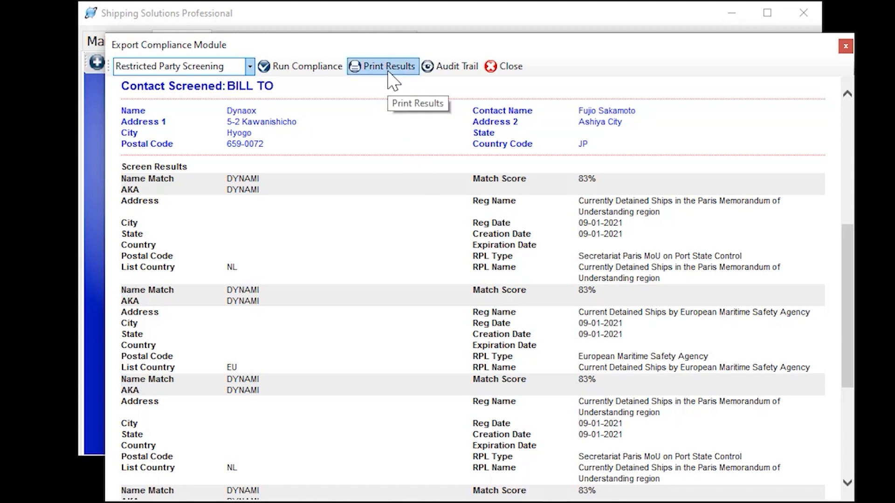
click(450, 68)
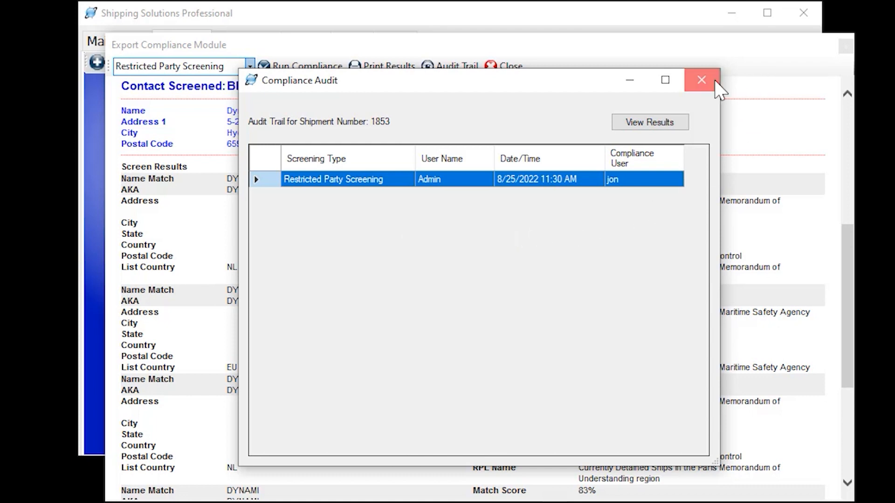
click(701, 80)
Run Export License Determination on the shipment
click(250, 67)
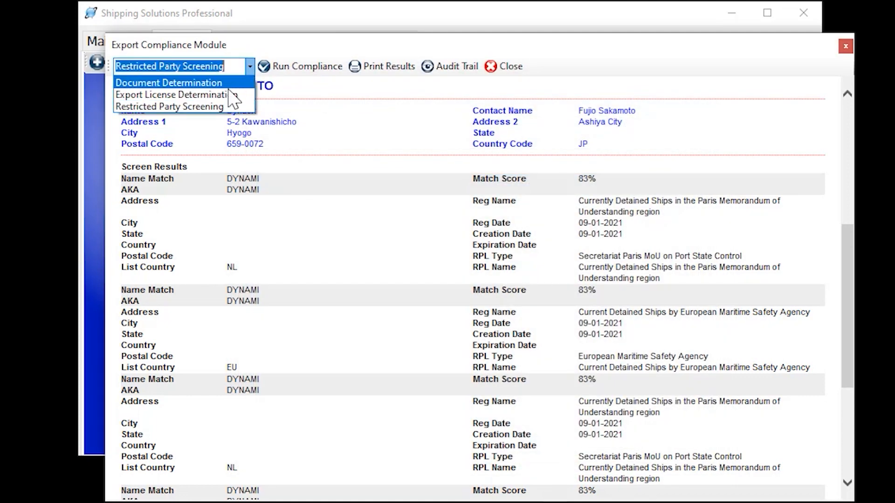
click(173, 94)
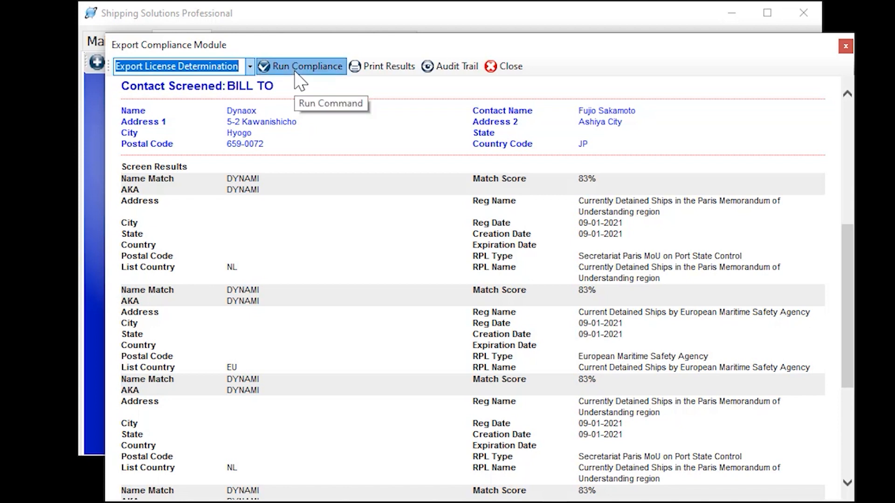
click(299, 81)
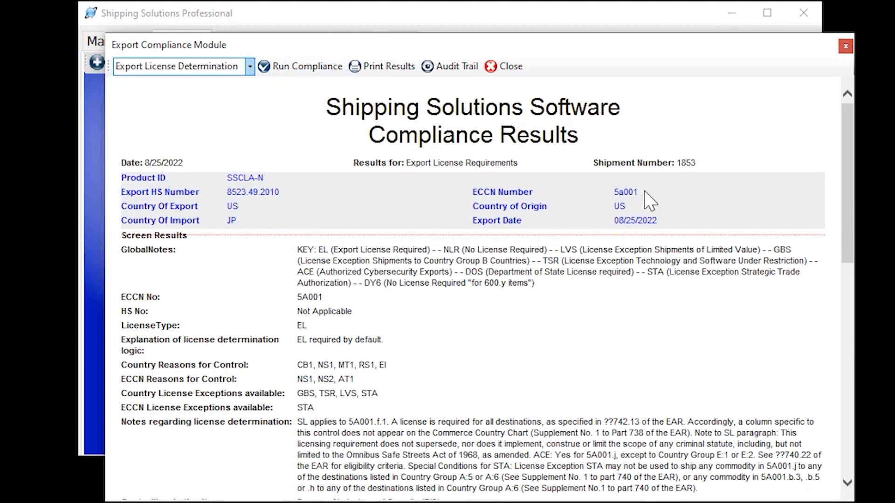
Examine product SSCLA-N's ECCN number, the country and ECCN reasons for control, and the available license exceptions
double_click(626, 192)
drag(434, 370, 208, 367)
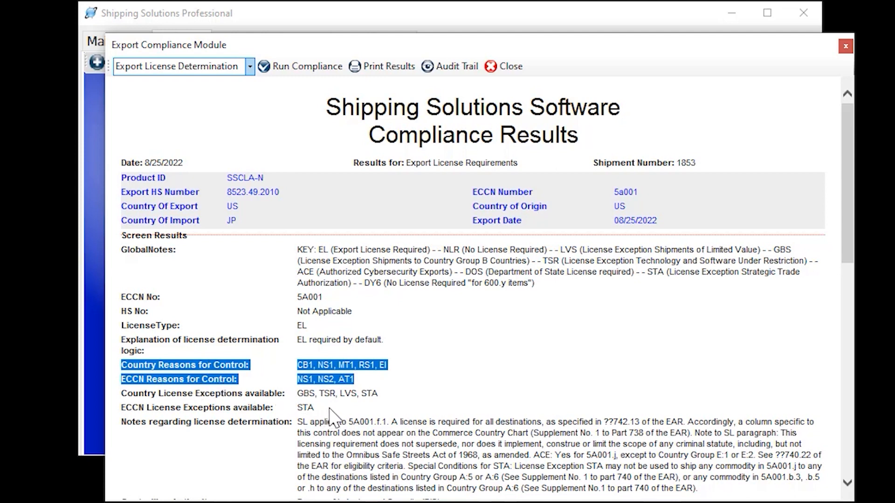
drag(321, 410, 143, 396)
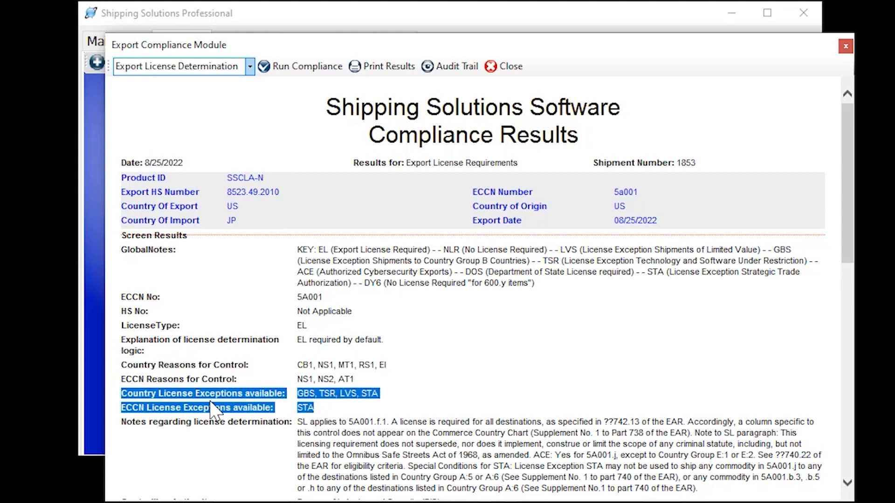
click(370, 391)
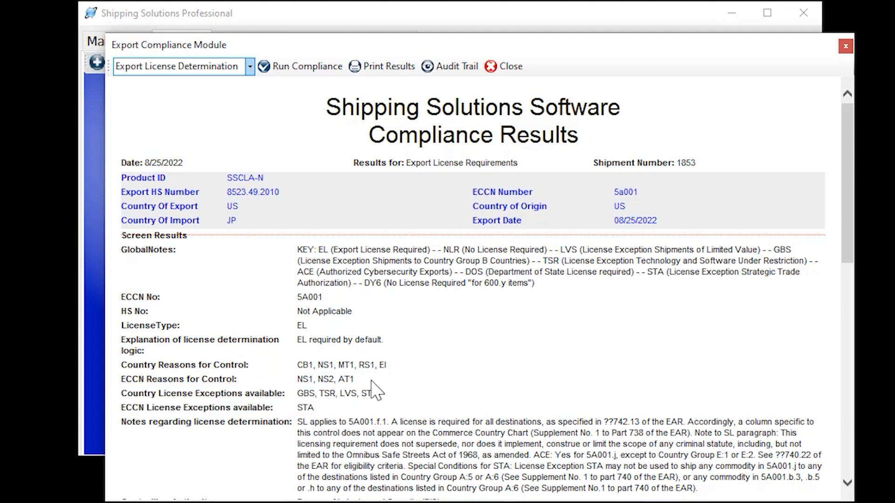
drag(359, 381, 124, 367)
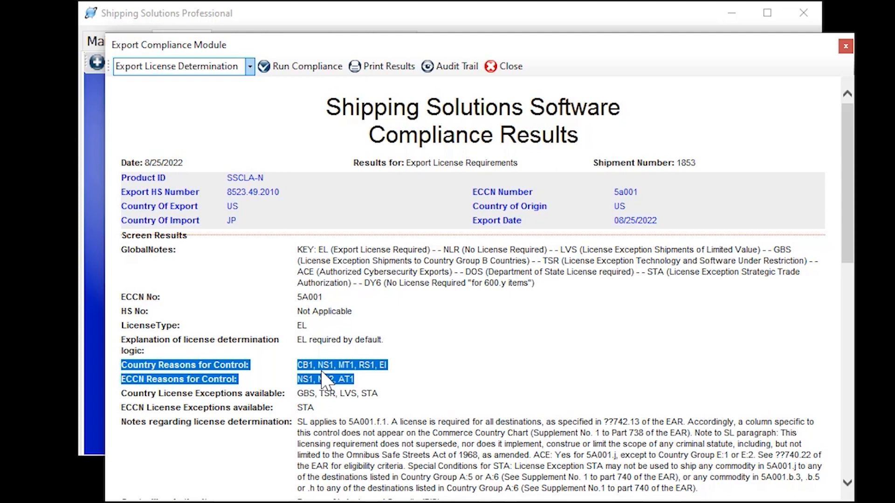
drag(332, 412, 124, 393)
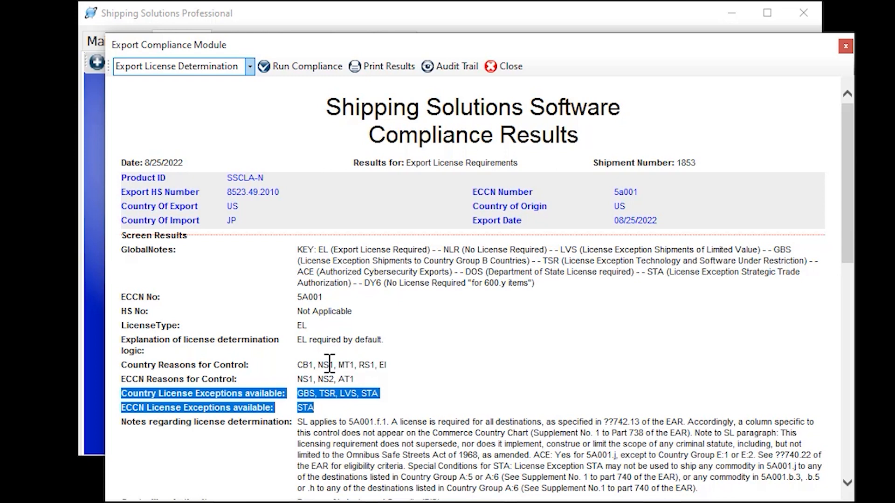
click(415, 392)
Examine product SSCLA-S's ECCN number and ECCN reasons for control in the license determination results
scroll(428, 387, down, 4)
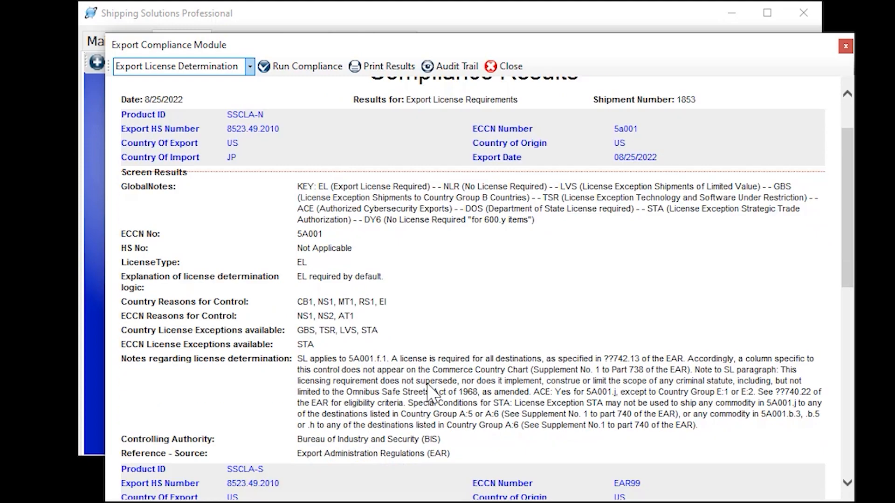
scroll(429, 384, down, 4)
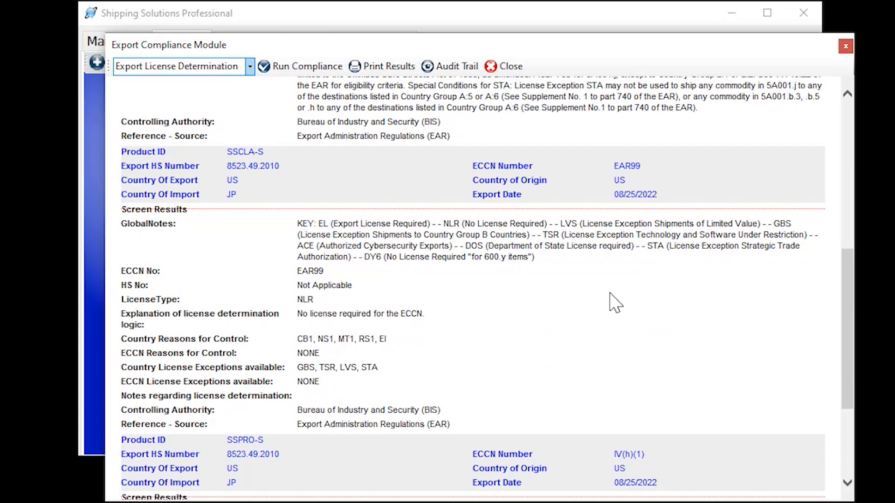
drag(650, 167, 612, 161)
double_click(620, 167)
drag(345, 358, 123, 353)
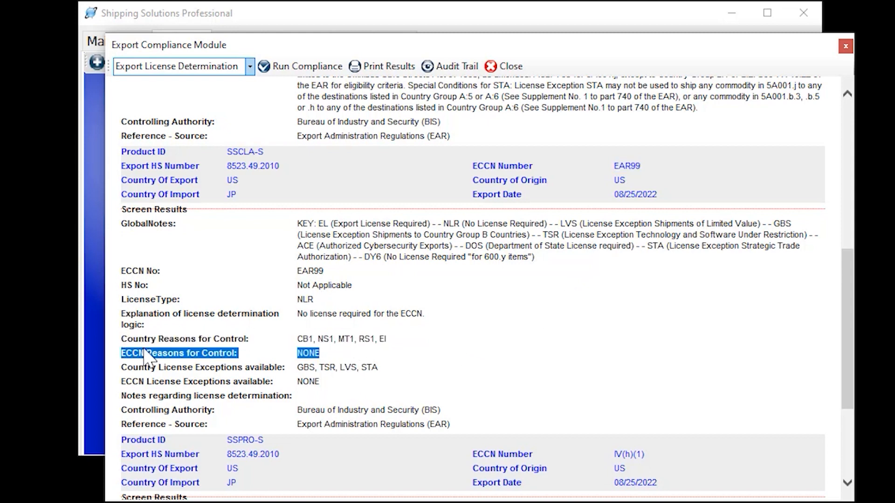
Examine the license determination explanation for product SSCLA-S, and the ECCN number and reference source for product SSPRO-S
drag(438, 319, 298, 322)
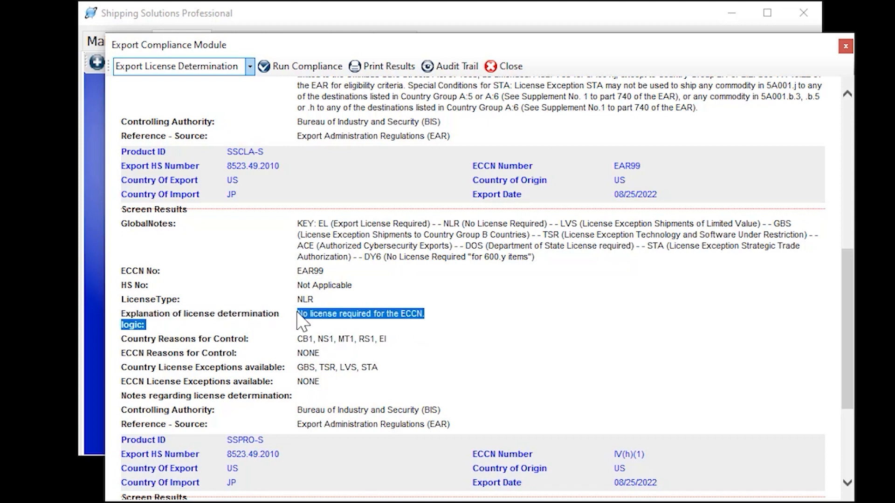
click(509, 328)
scroll(512, 329, down, 2)
scroll(513, 329, down, 3)
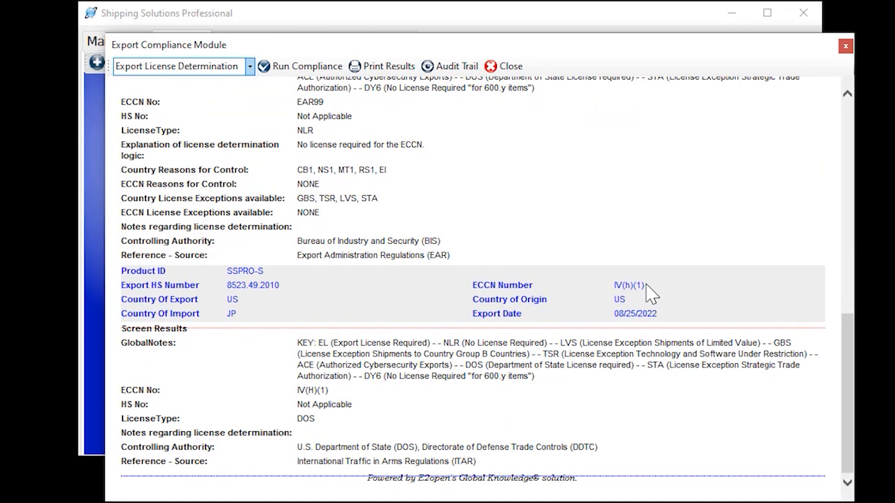
drag(650, 286, 614, 285)
click(497, 392)
drag(480, 463, 313, 464)
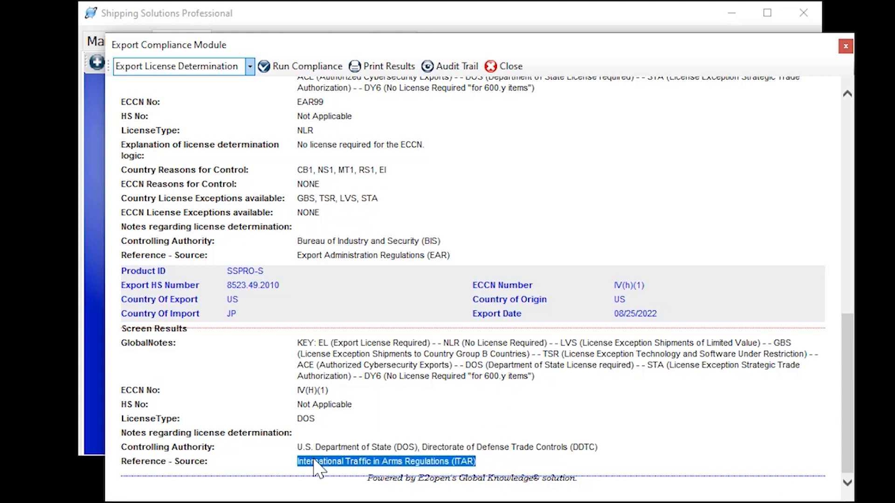
click(392, 399)
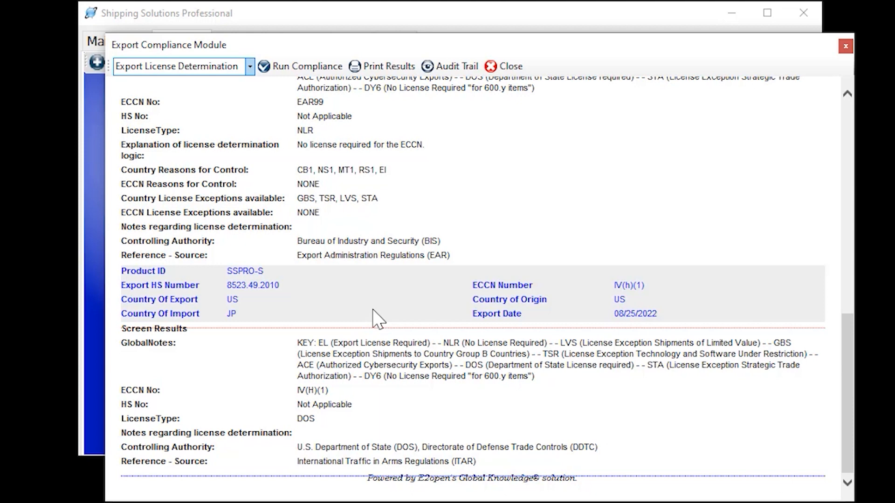
Run Document Determination on the shipment
click(250, 67)
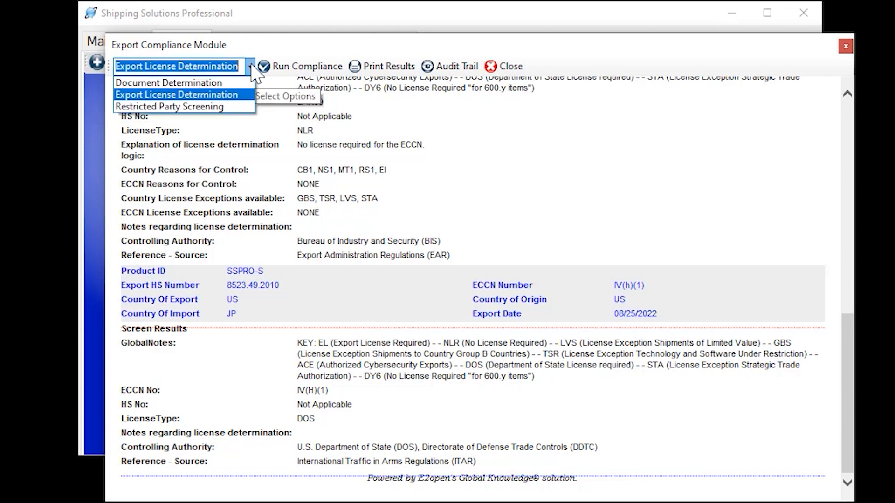
click(220, 84)
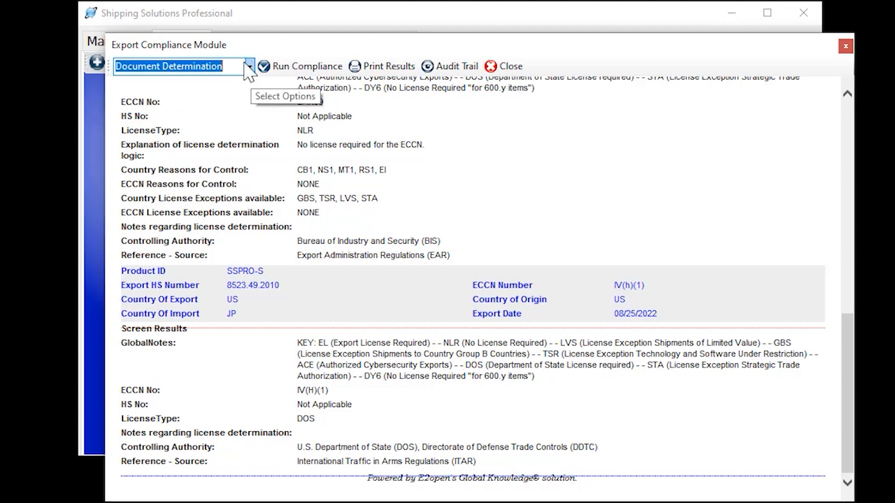
click(286, 67)
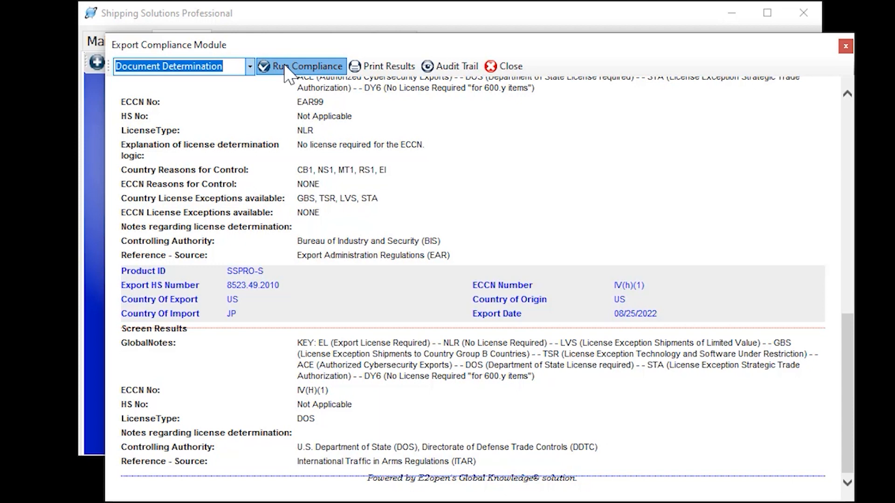
click(288, 70)
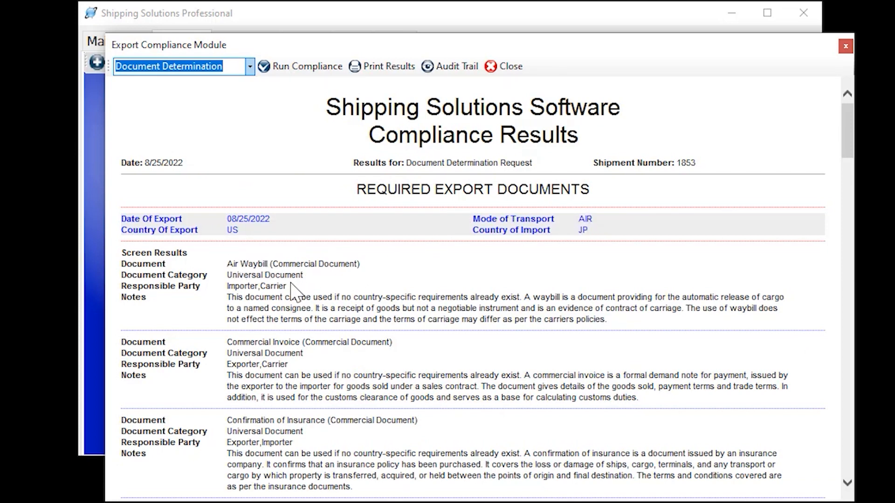
Examine the required export documents, including the responsible party for the Air Waybill, the Commercial Invoice and the Confirmation of Insurance
drag(289, 286, 233, 289)
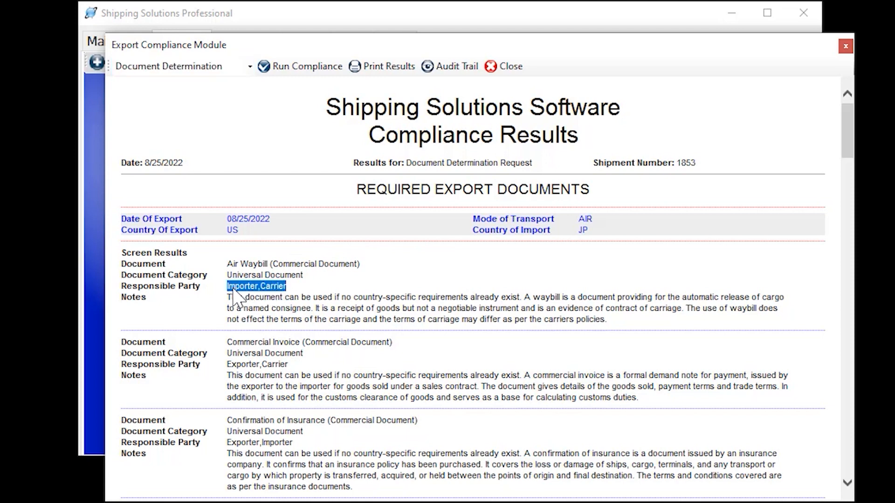
click(307, 293)
drag(228, 342, 299, 341)
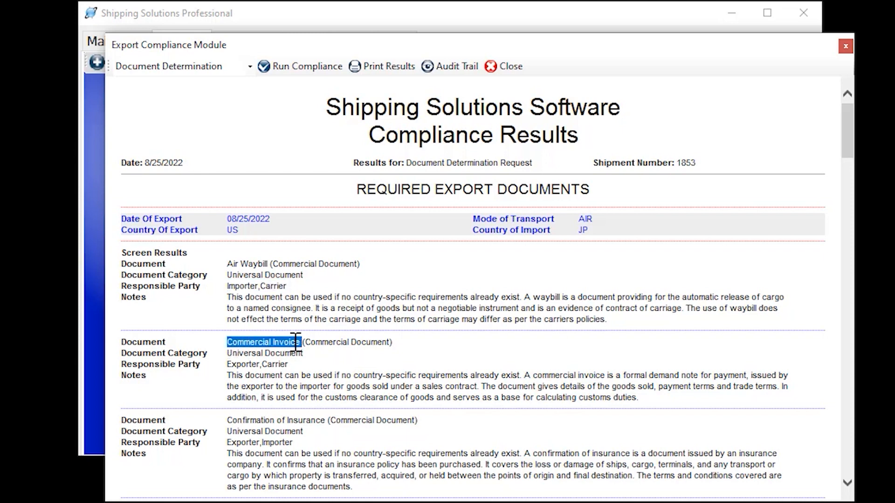
click(230, 422)
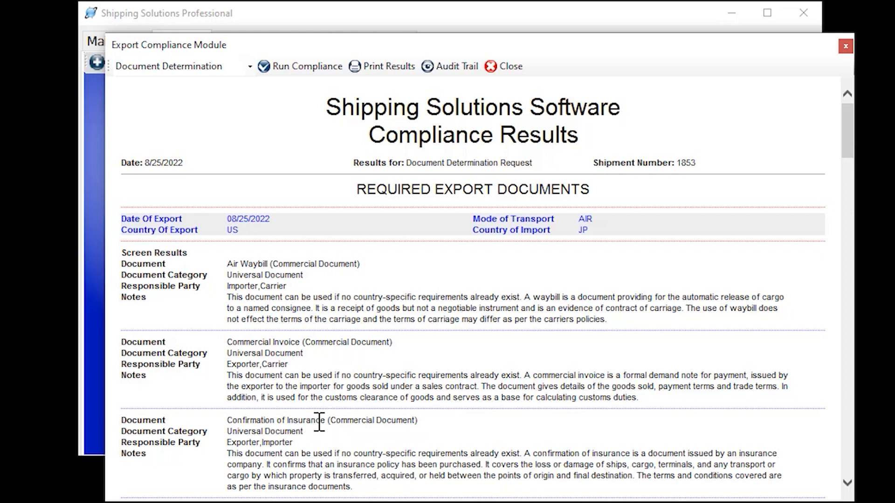
scroll(301, 438, down, 3)
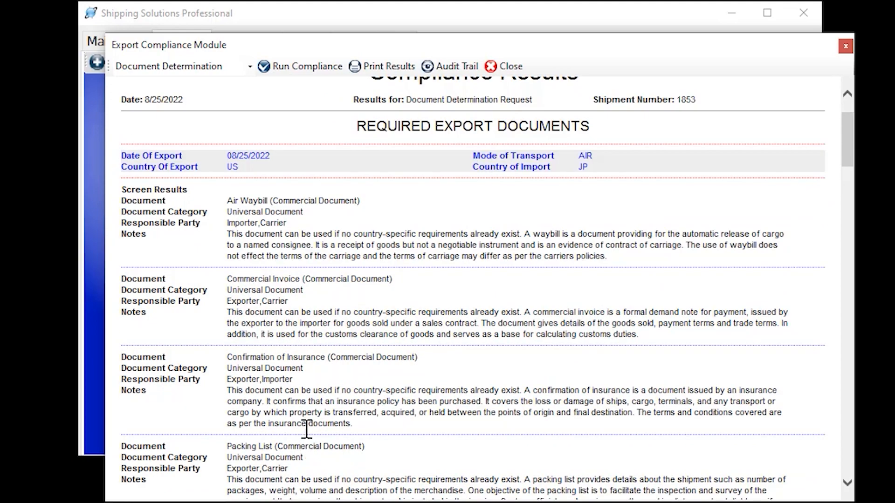
scroll(316, 413, down, 15)
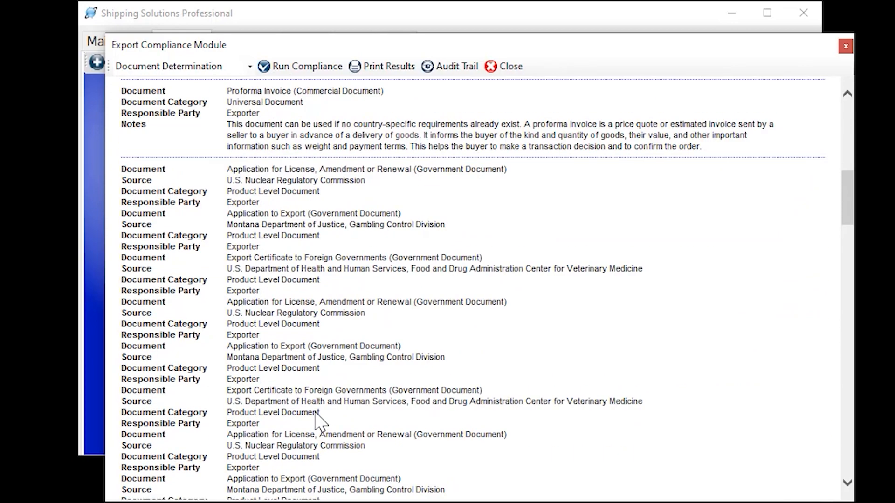
Examine the required line item documents for each product and the required import documents, including the Import Declaration's copy and language requirements
scroll(316, 421, down, 5)
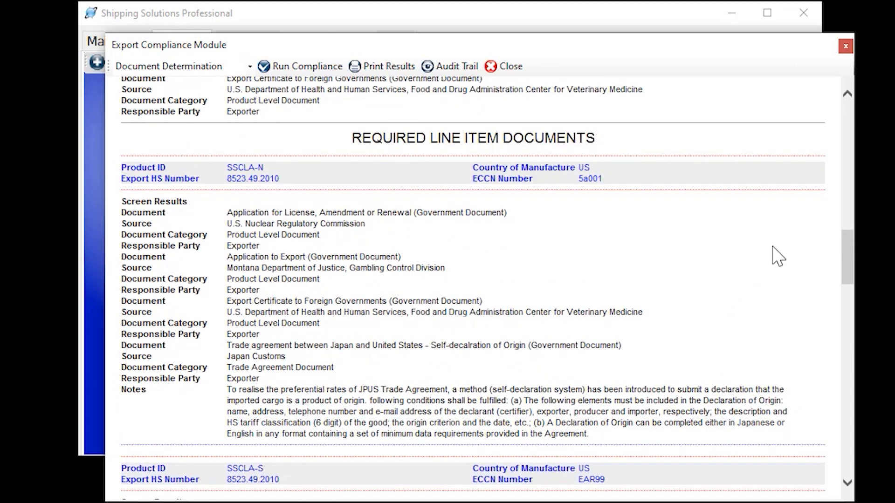
scroll(706, 251, down, 10)
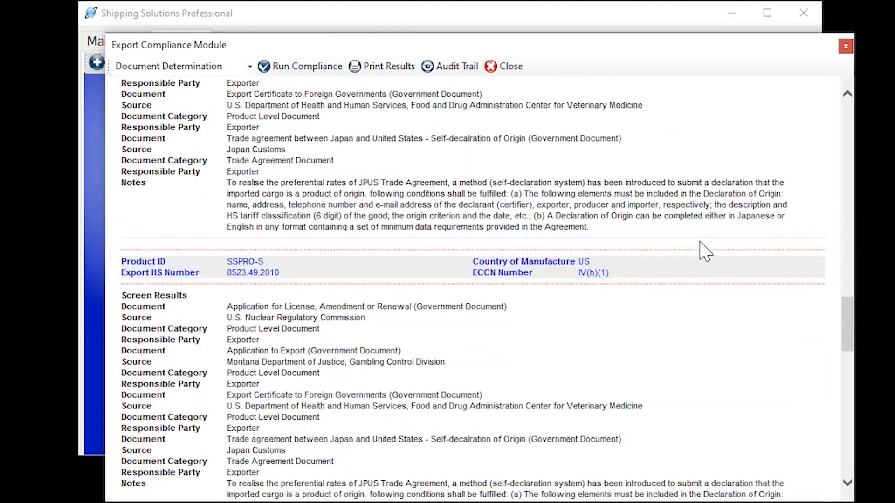
scroll(705, 252, down, 9)
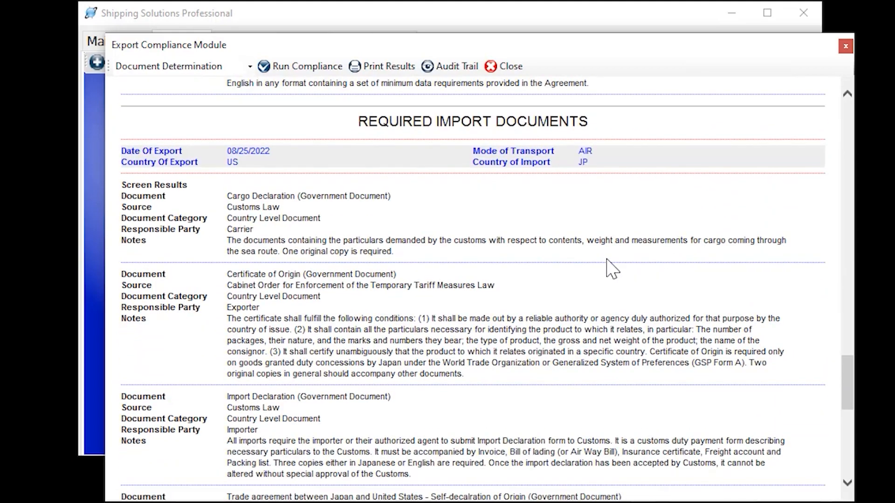
middle_click(606, 259)
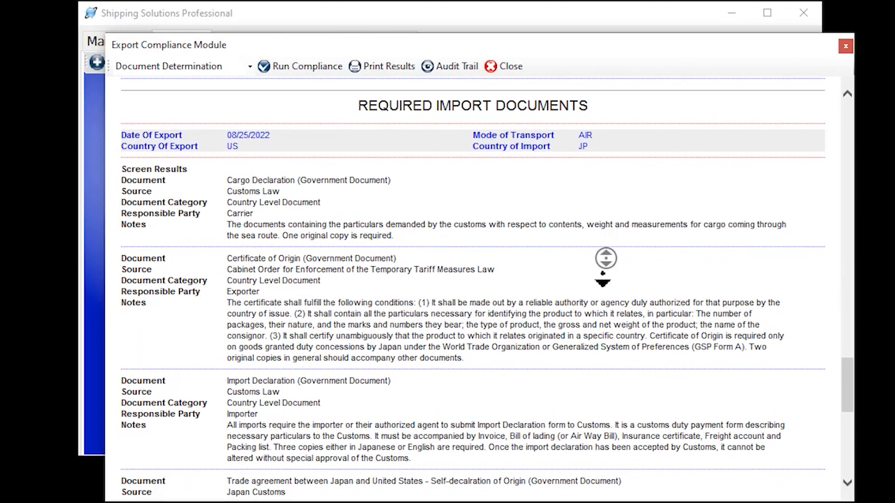
click(603, 274)
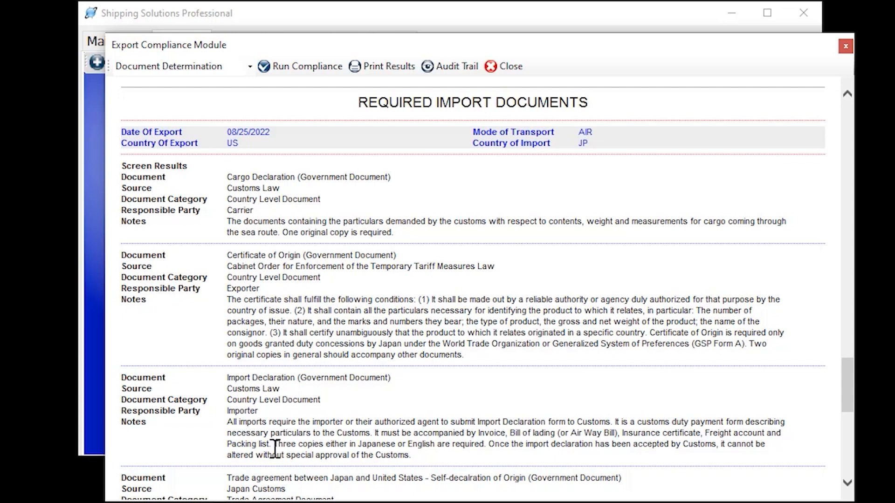
drag(274, 445, 490, 448)
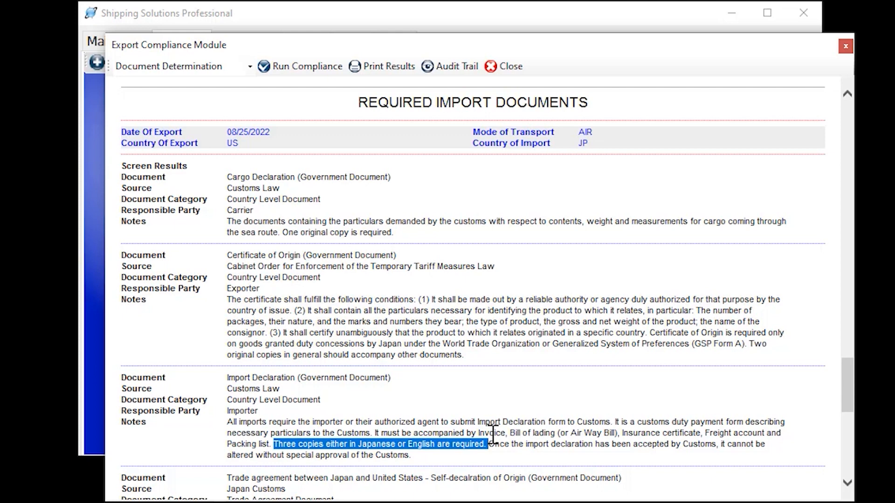
click(547, 269)
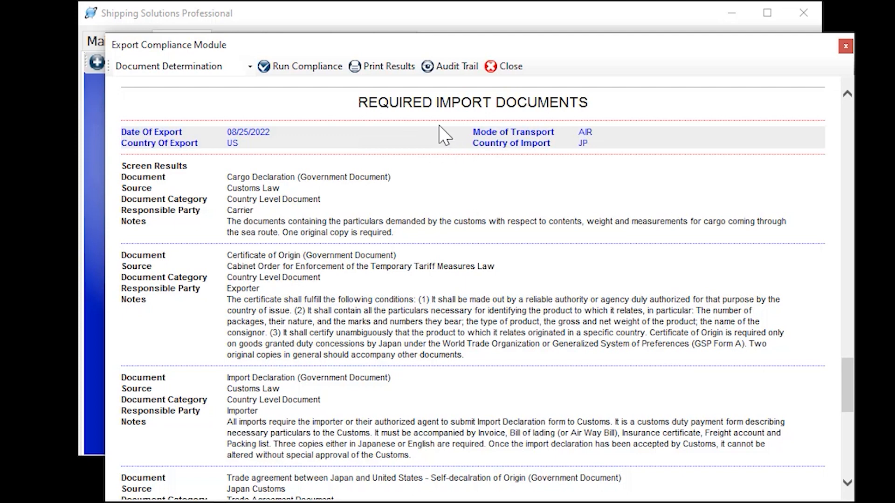
View the shipment's compliance audit trail, and close it along with the Export Compliance Module
click(452, 79)
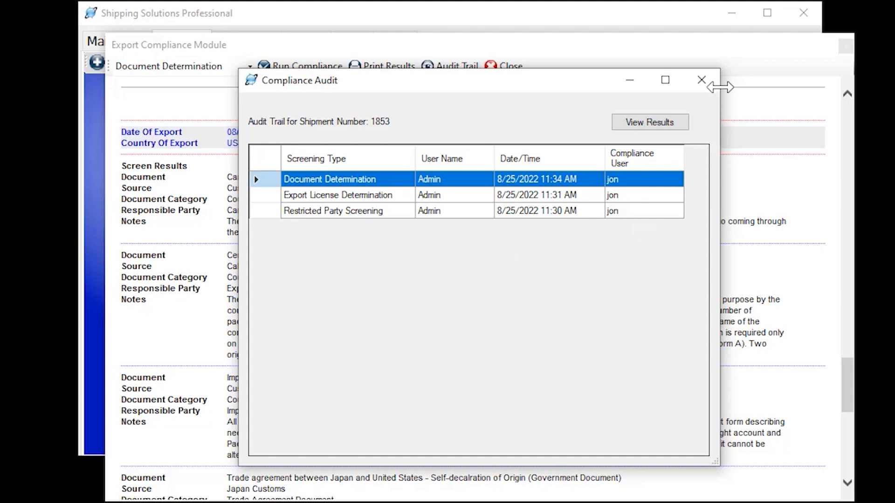
click(701, 79)
click(507, 67)
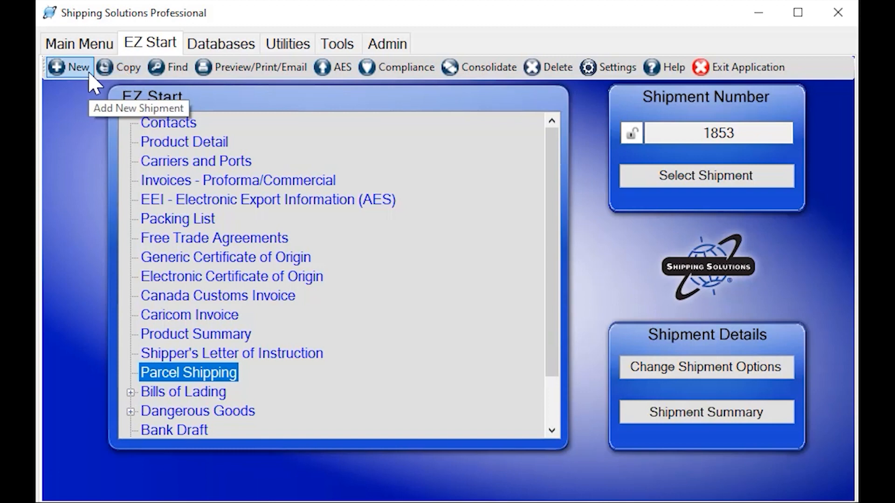
Review the available utilities and data tools, collapsing the Customize Documents list to show all the tools
click(288, 44)
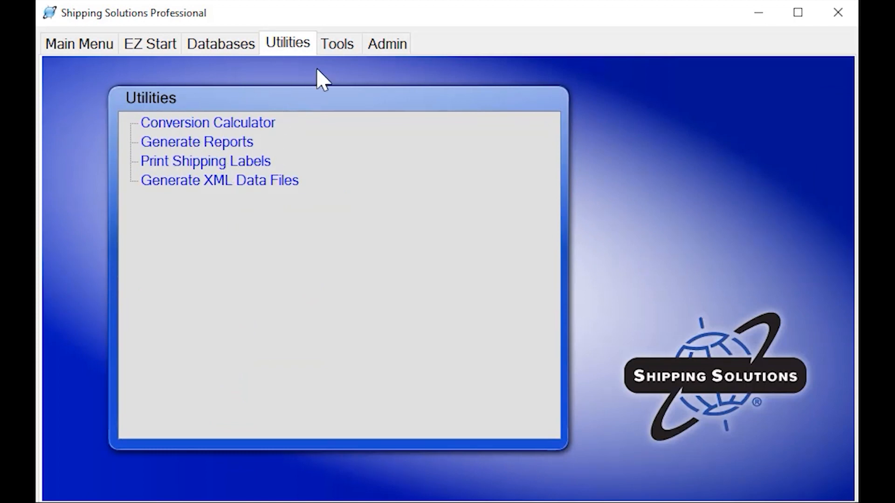
click(333, 50)
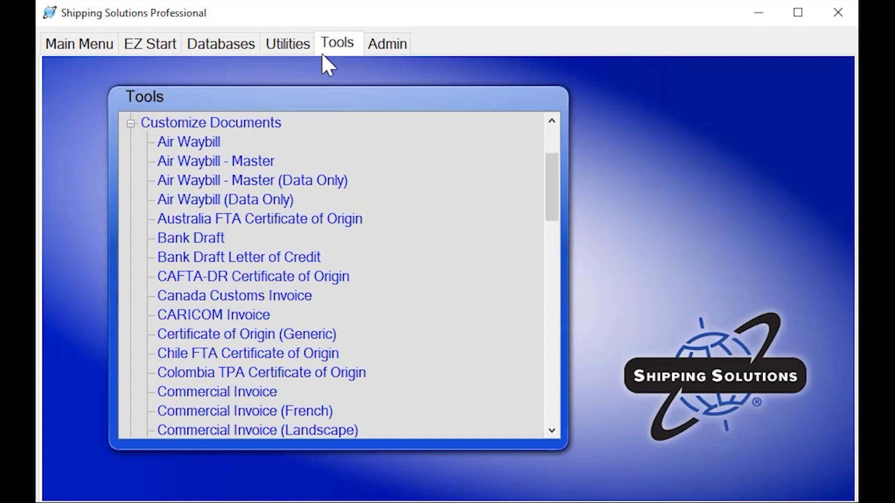
click(130, 123)
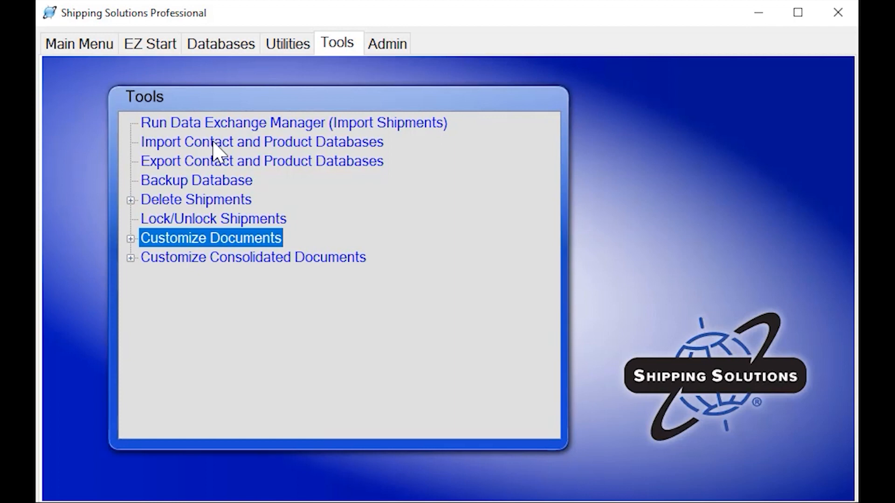
Review the global settings and the New Shipment Defaults for exporter contacts and invoices, close them without changes, and return to the main menu
click(401, 51)
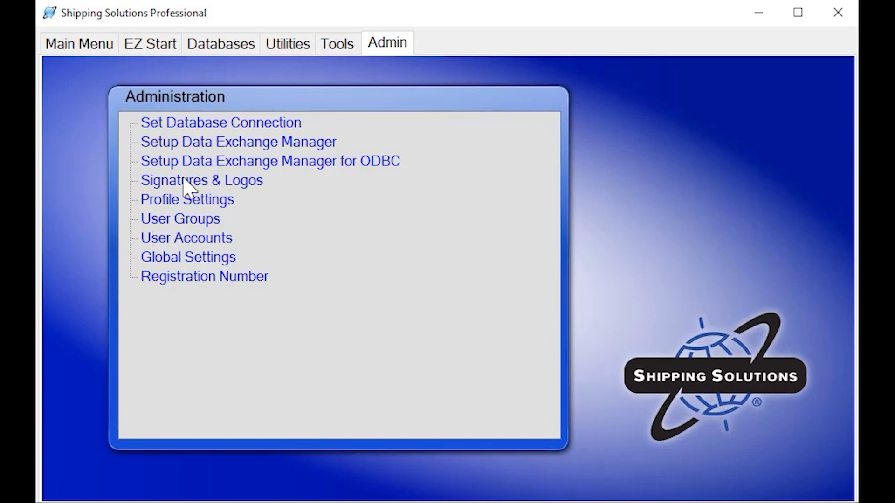
click(204, 256)
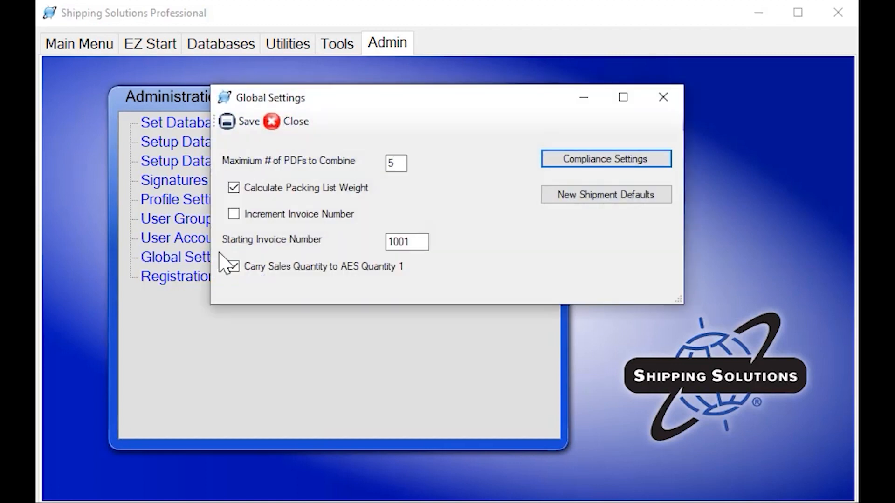
click(601, 200)
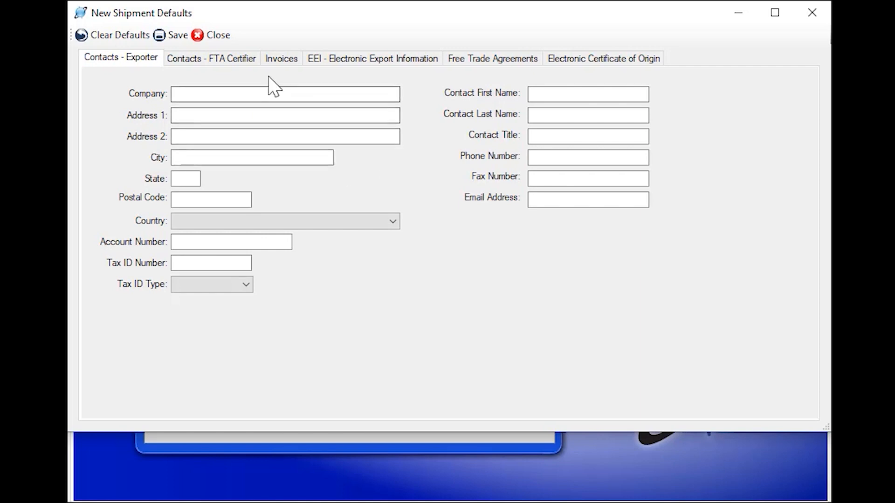
click(280, 63)
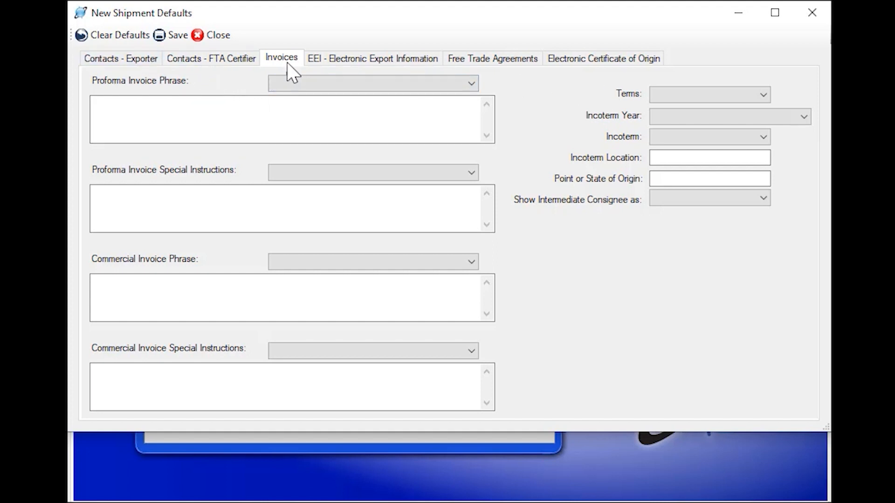
click(219, 35)
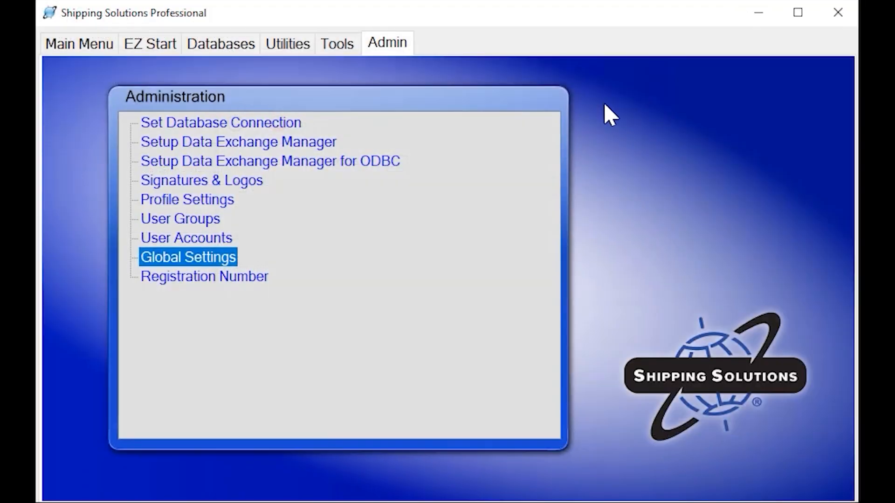
click(93, 56)
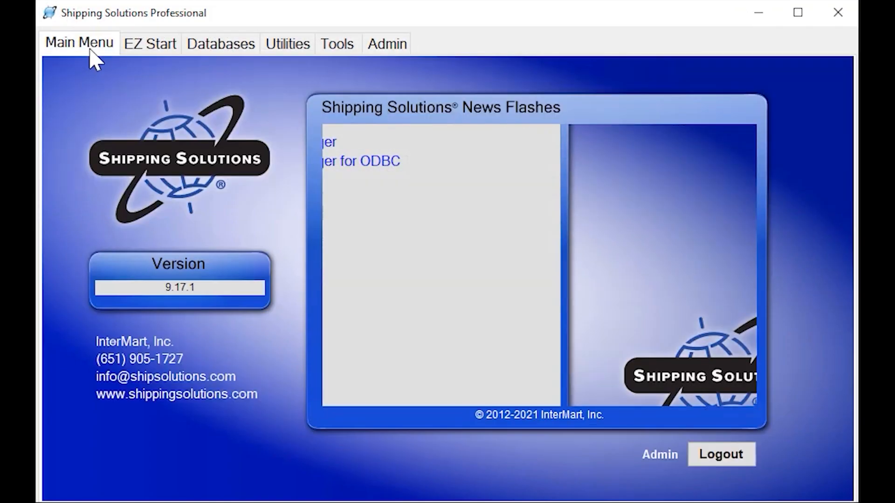